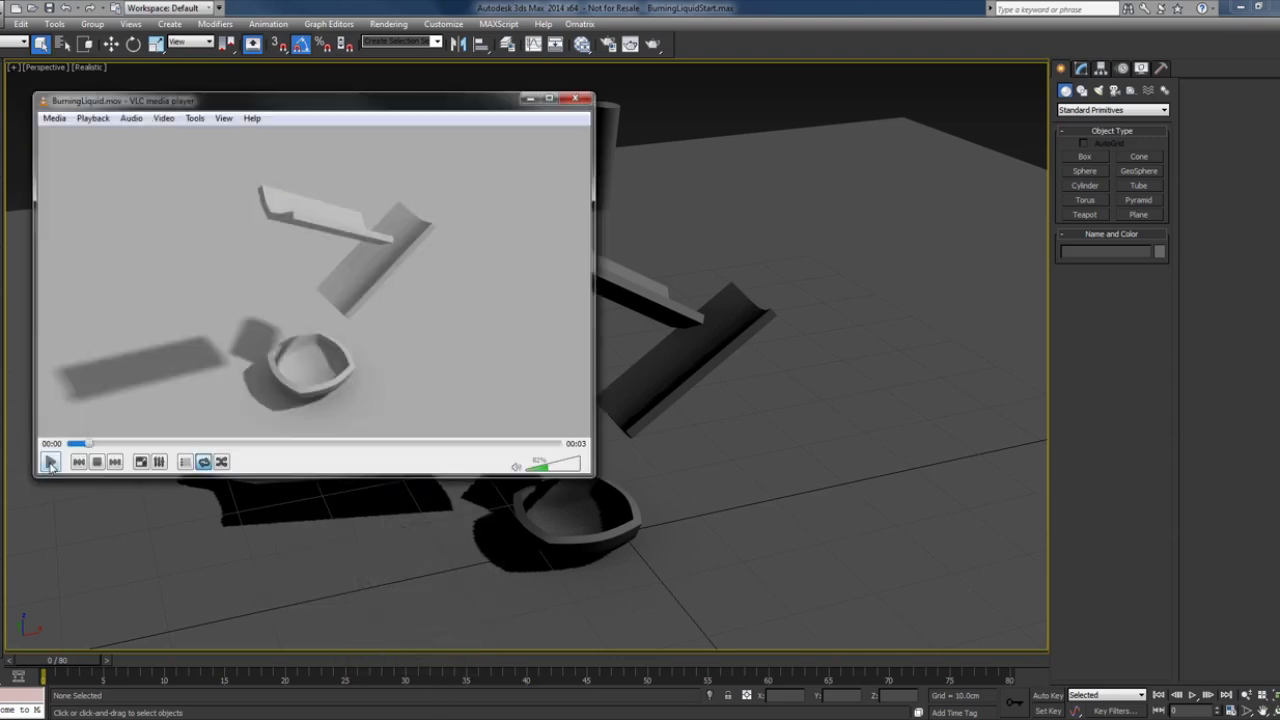
Play the BurningLiquid.mov preview, pause it, and put away both the video and the Liquid/Fire setup diagram
click(50, 462)
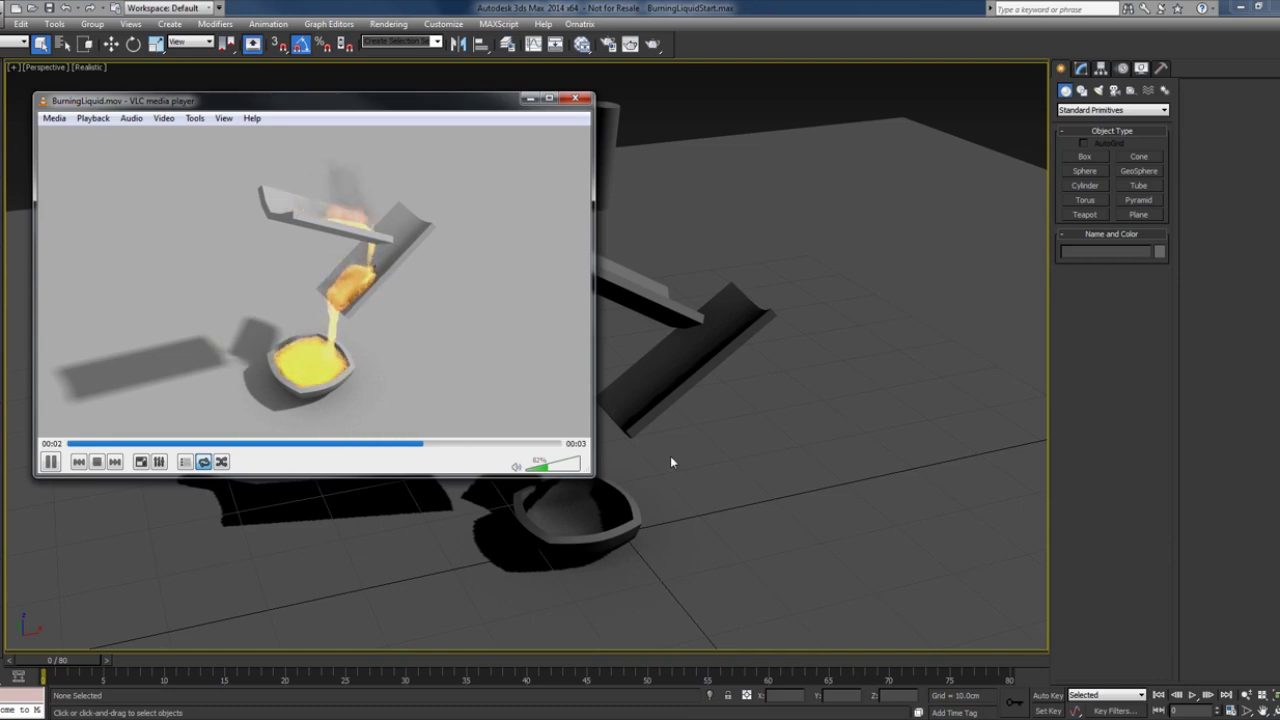
click(51, 462)
click(529, 98)
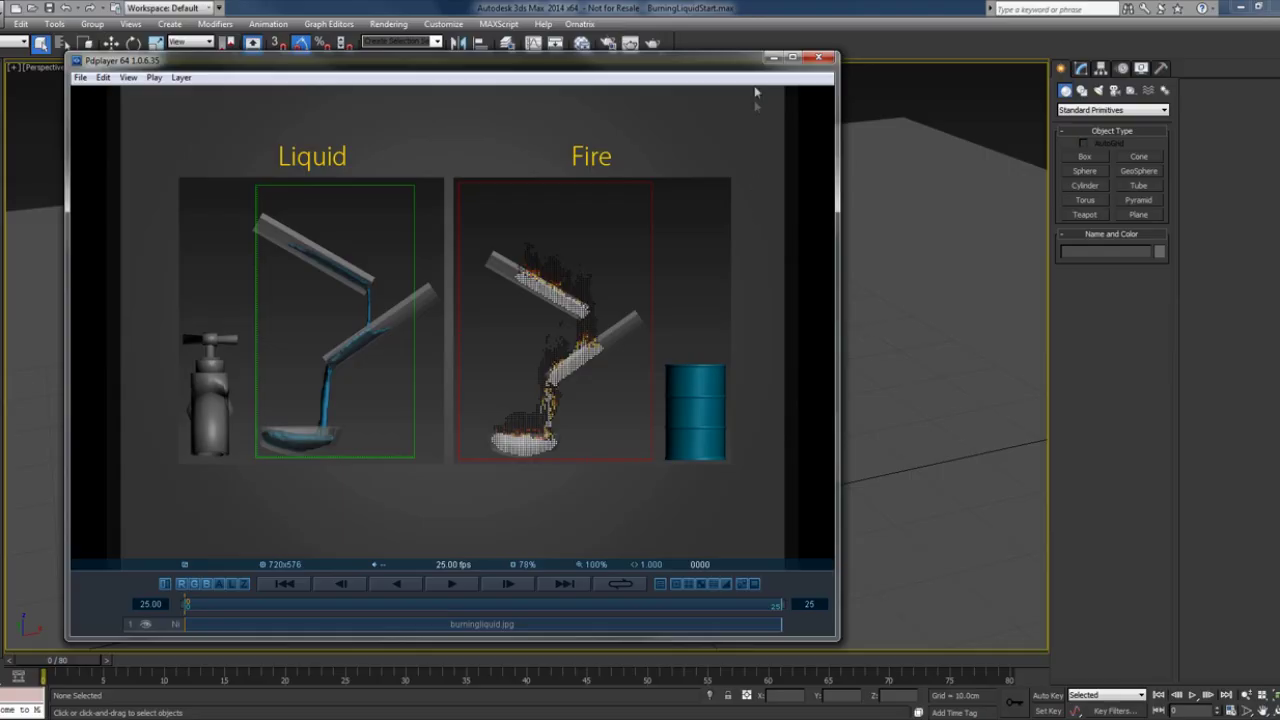
click(776, 50)
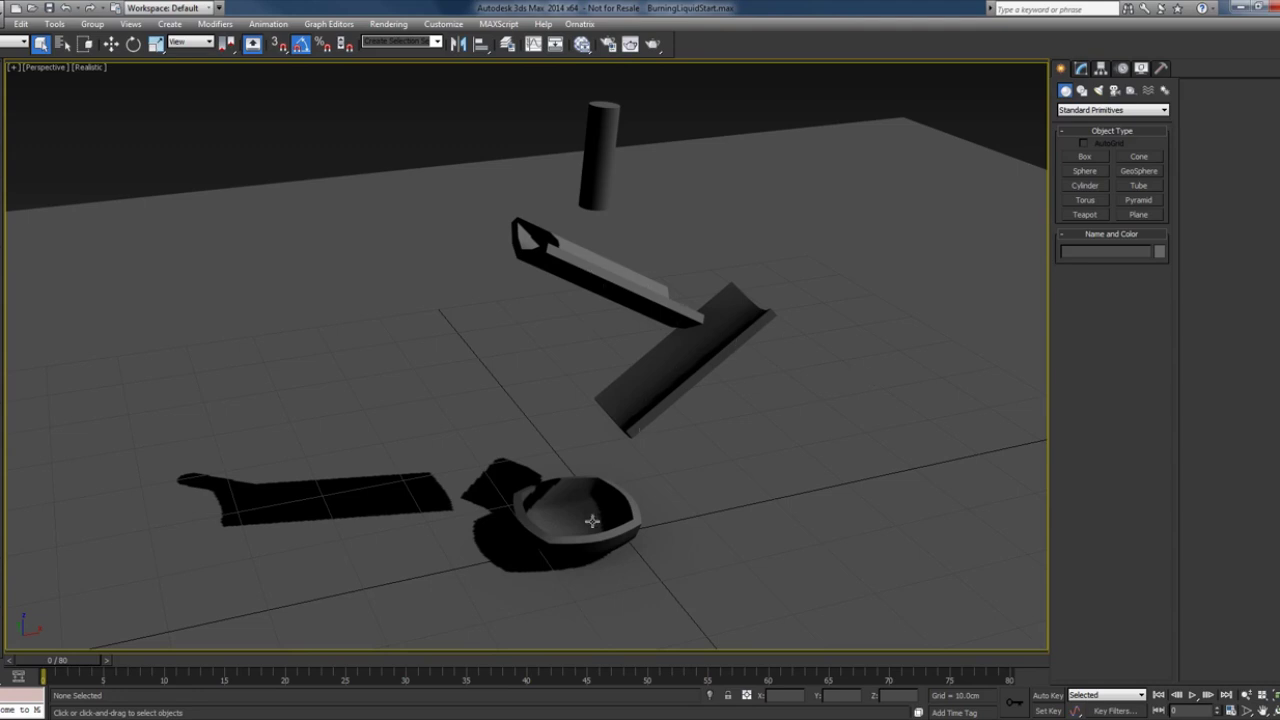
Create a PhoenixFD simulator grid enclosing the bowl and both chutes below the cylinder
click(598, 128)
alt+middle_drag(729, 296, 740, 326)
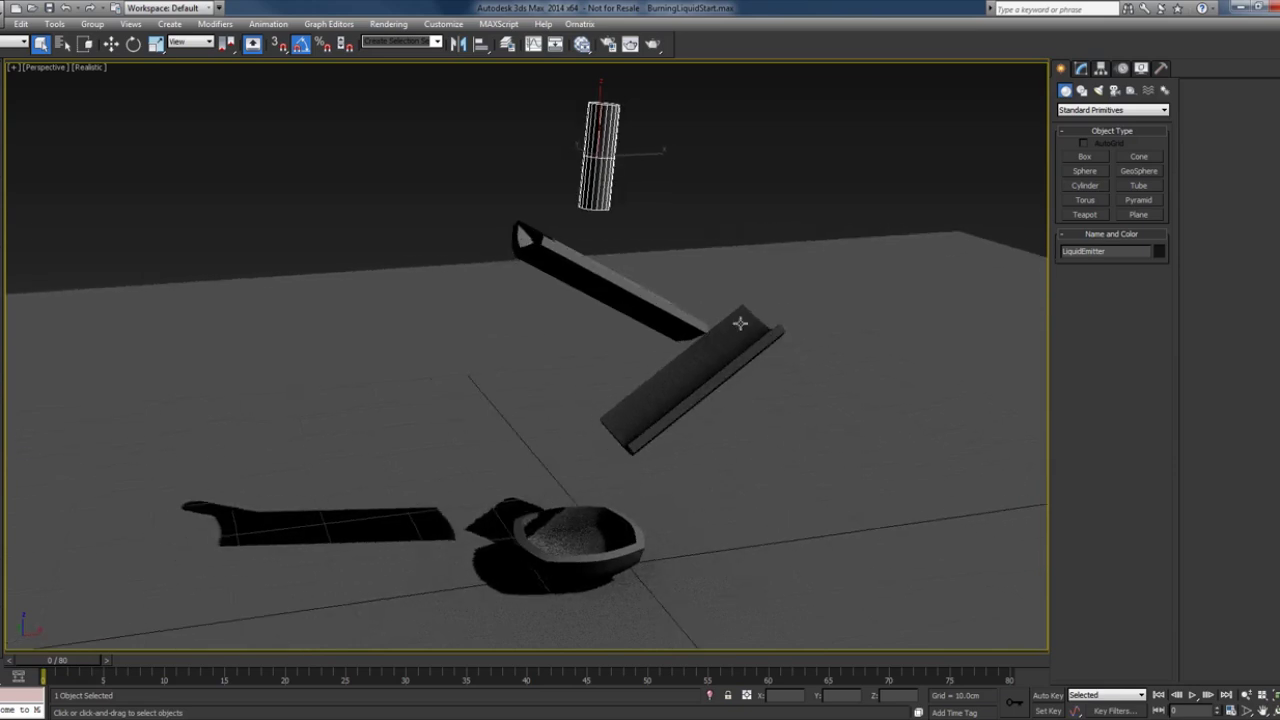
key(w)
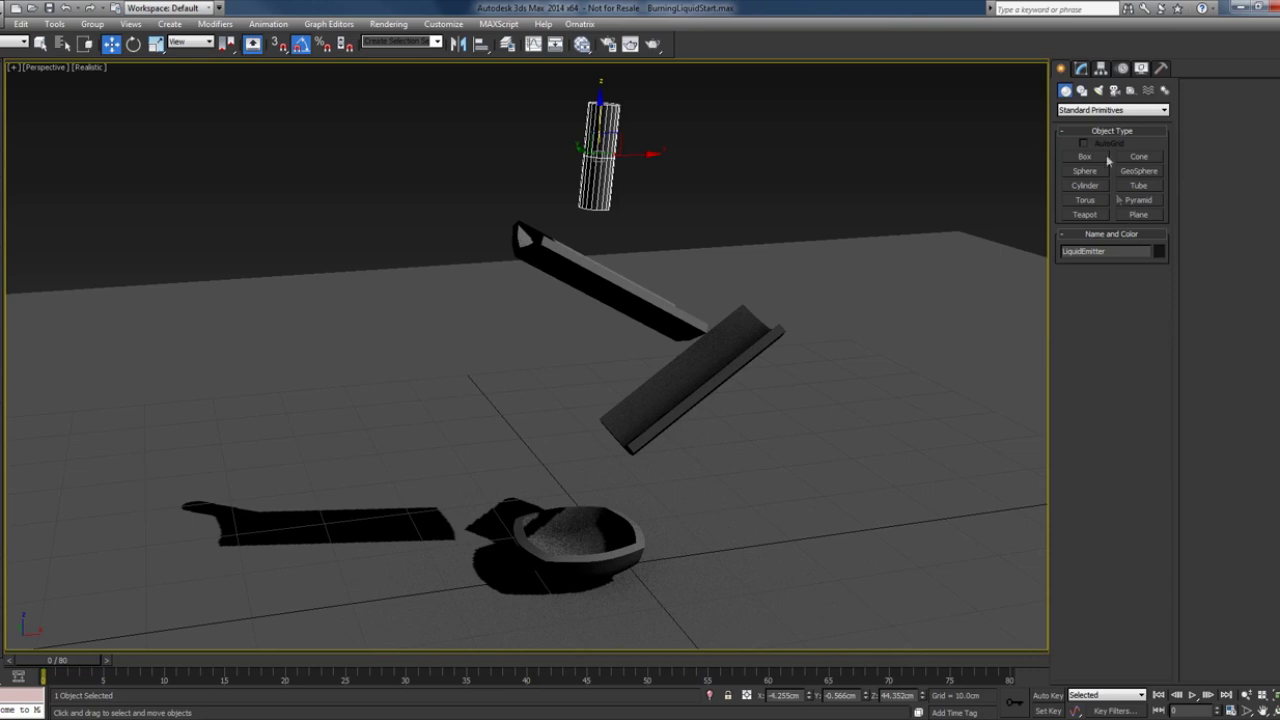
click(1075, 110)
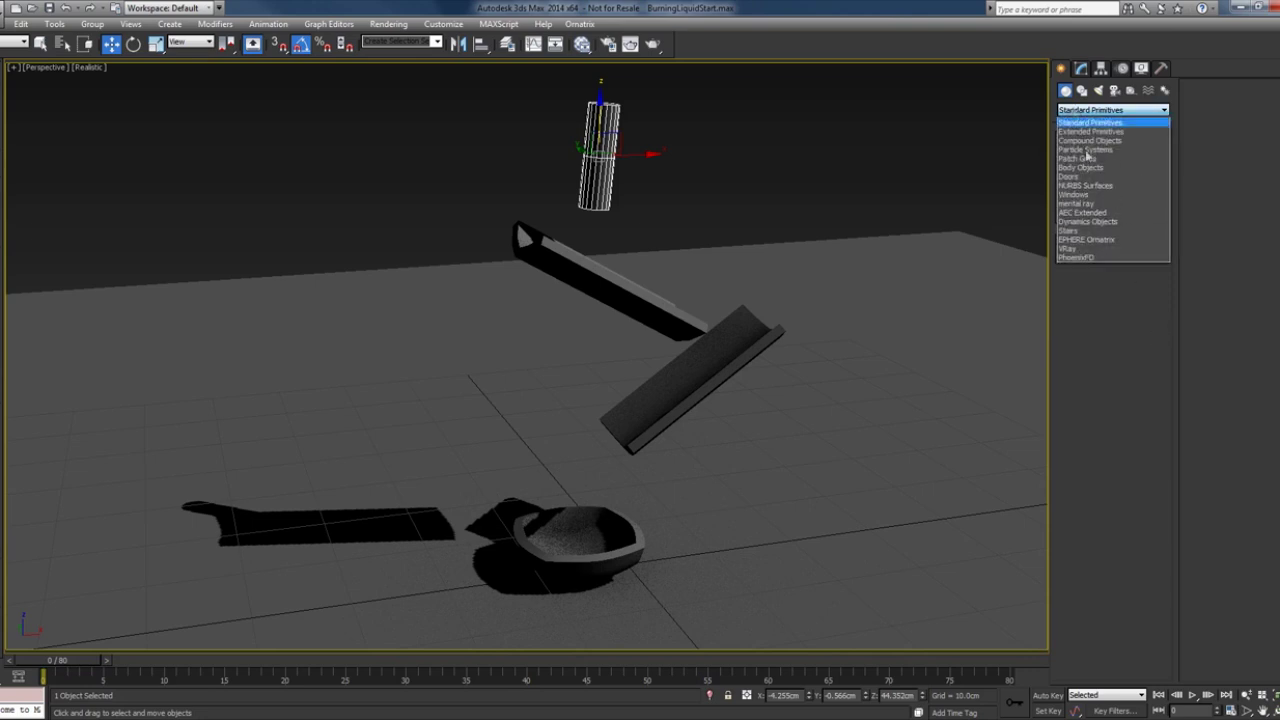
click(1087, 258)
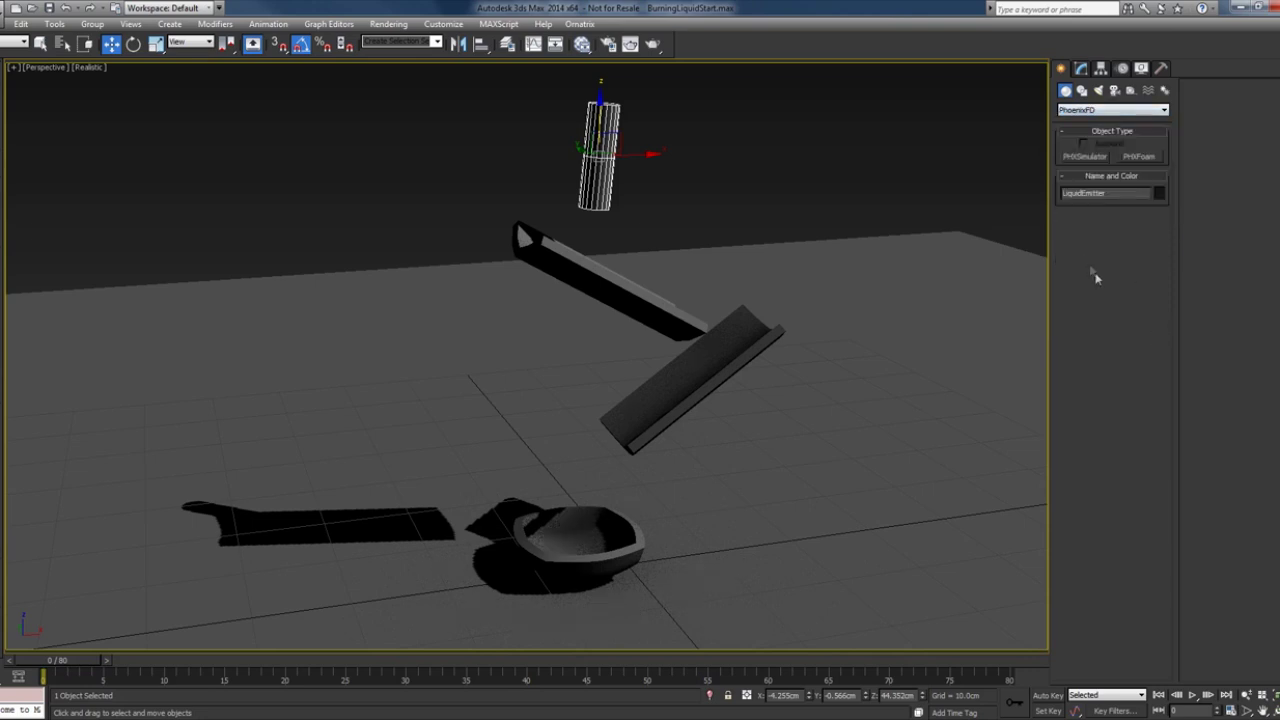
click(1086, 157)
drag(715, 519, 446, 634)
key(w)
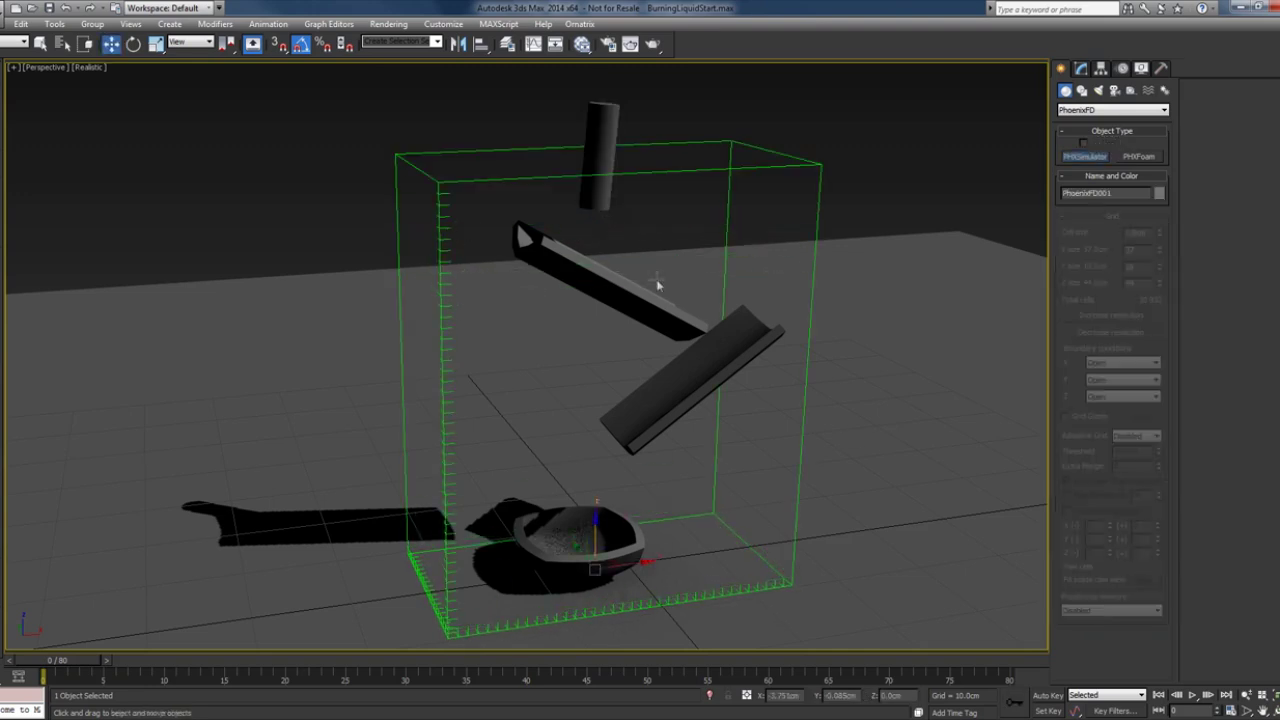
Set the simulator's cell size to 0.35 cm and reduce its X size to 77 cells, checking it from above
key(t)
key(z)
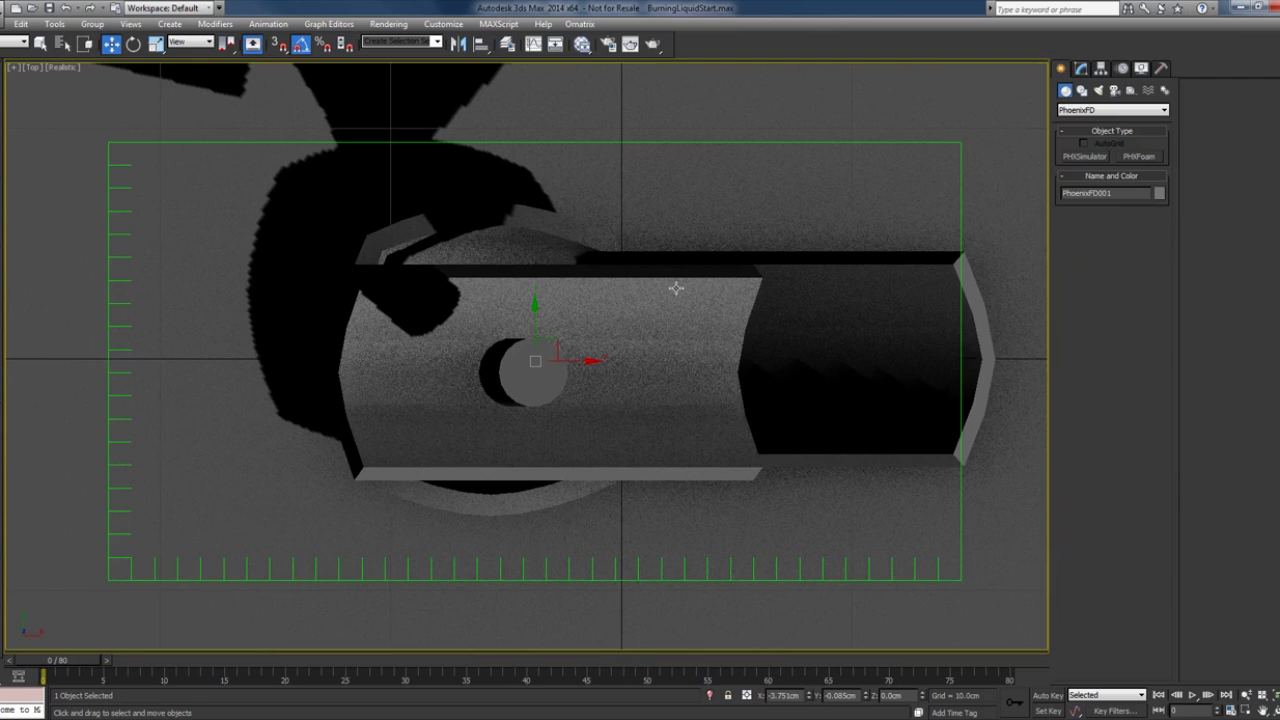
click(1081, 69)
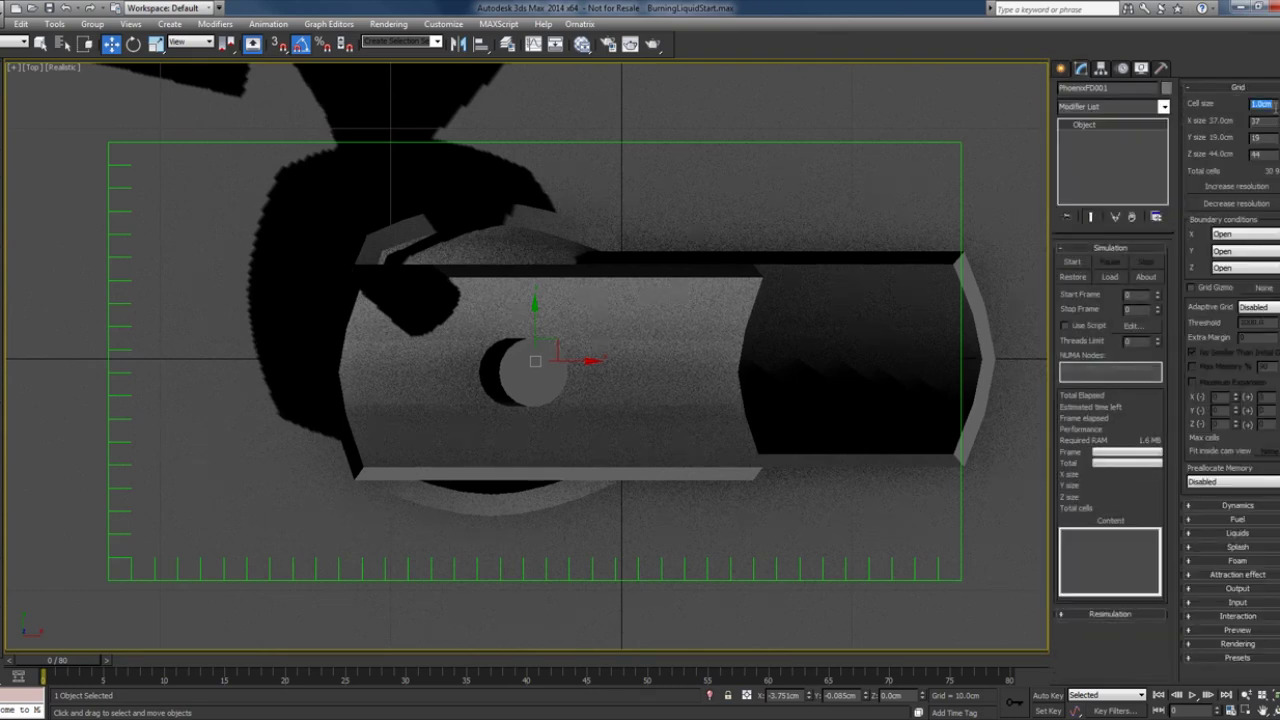
text(0.35)
key(Return)
drag(1279, 121, 1279, 148)
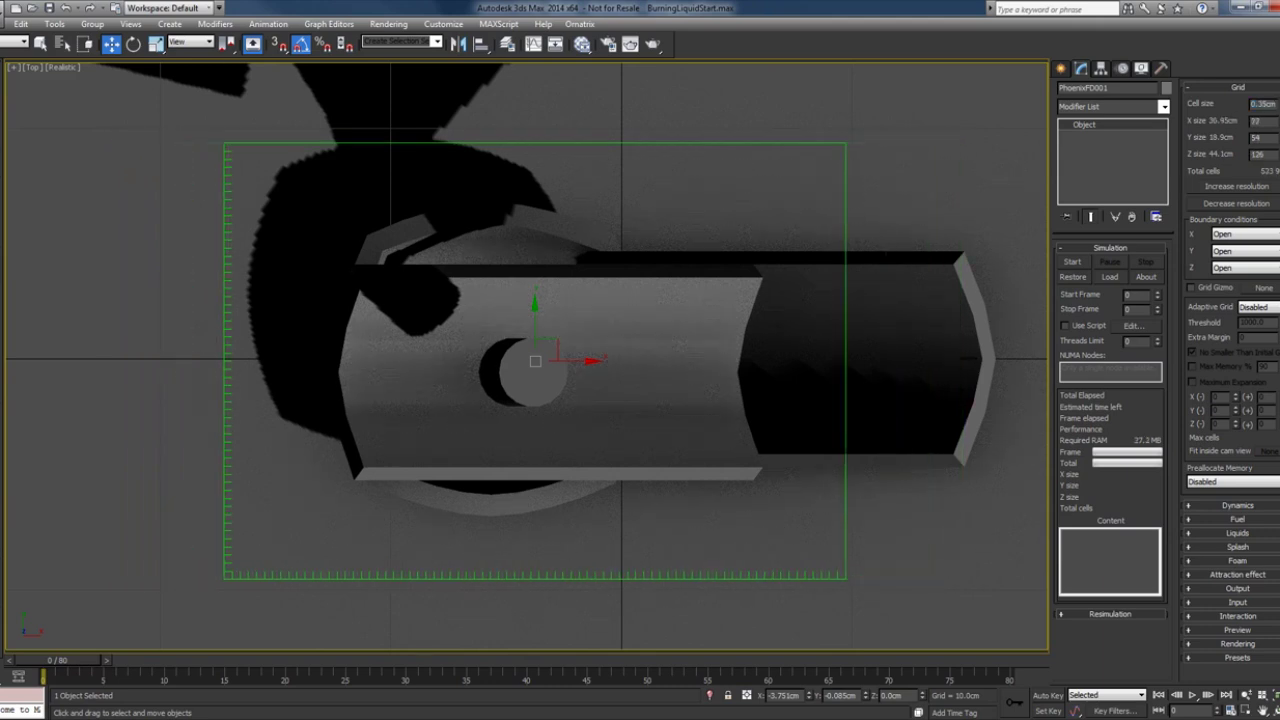
Zero the simulator's X and Y position and reduce its grid to 70 × 40 × 117 cells in X, Y and Z
right_click(811, 697)
right_click(866, 697)
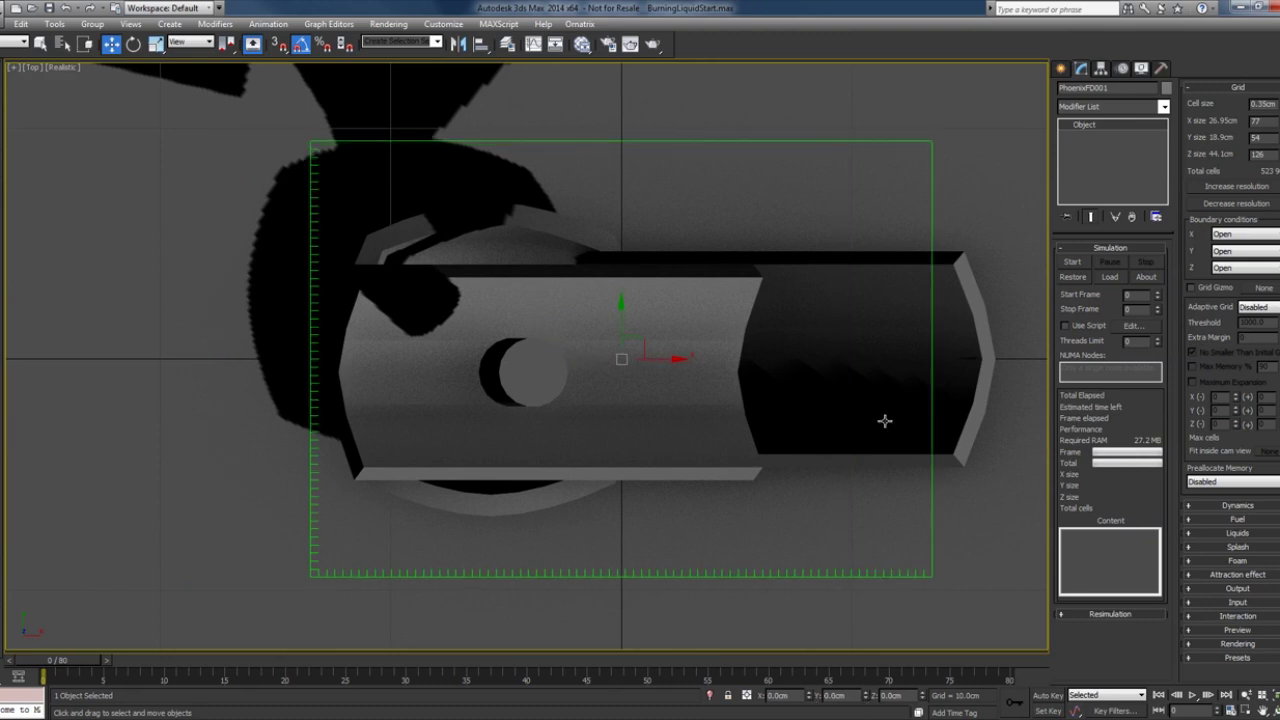
drag(1279, 122, 1277, 153)
click(1279, 124)
click(1279, 141)
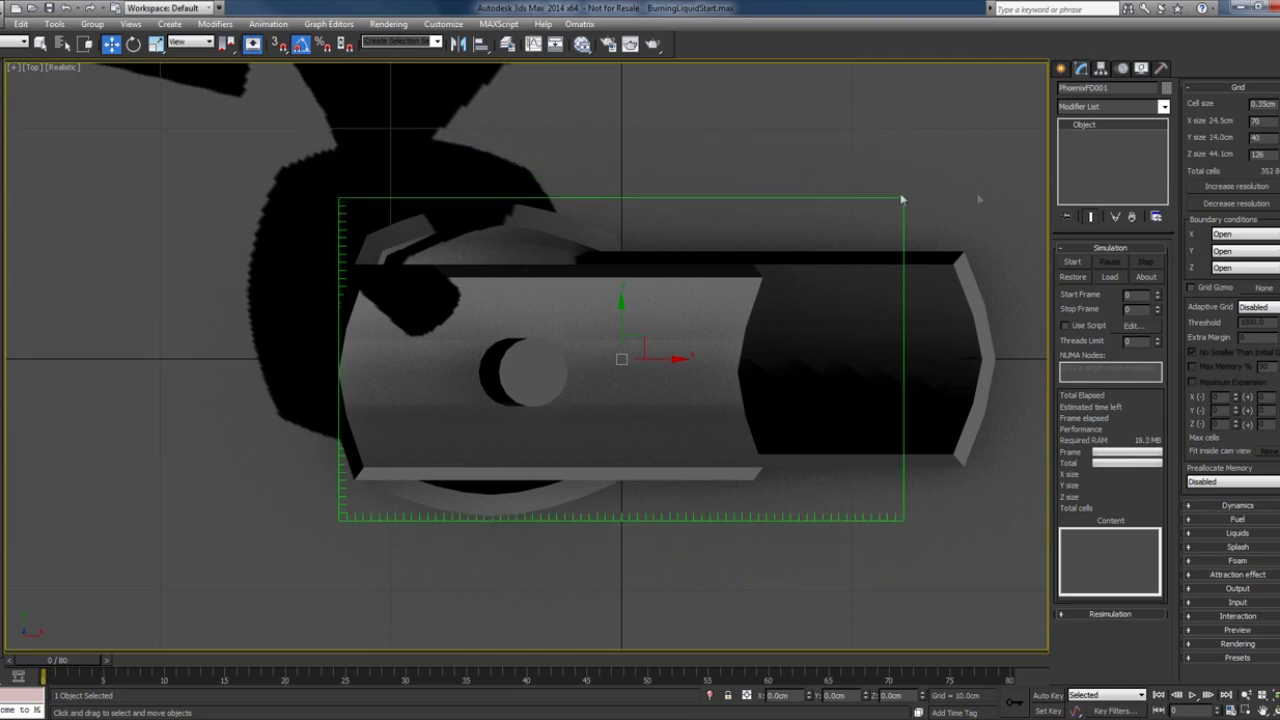
key(f)
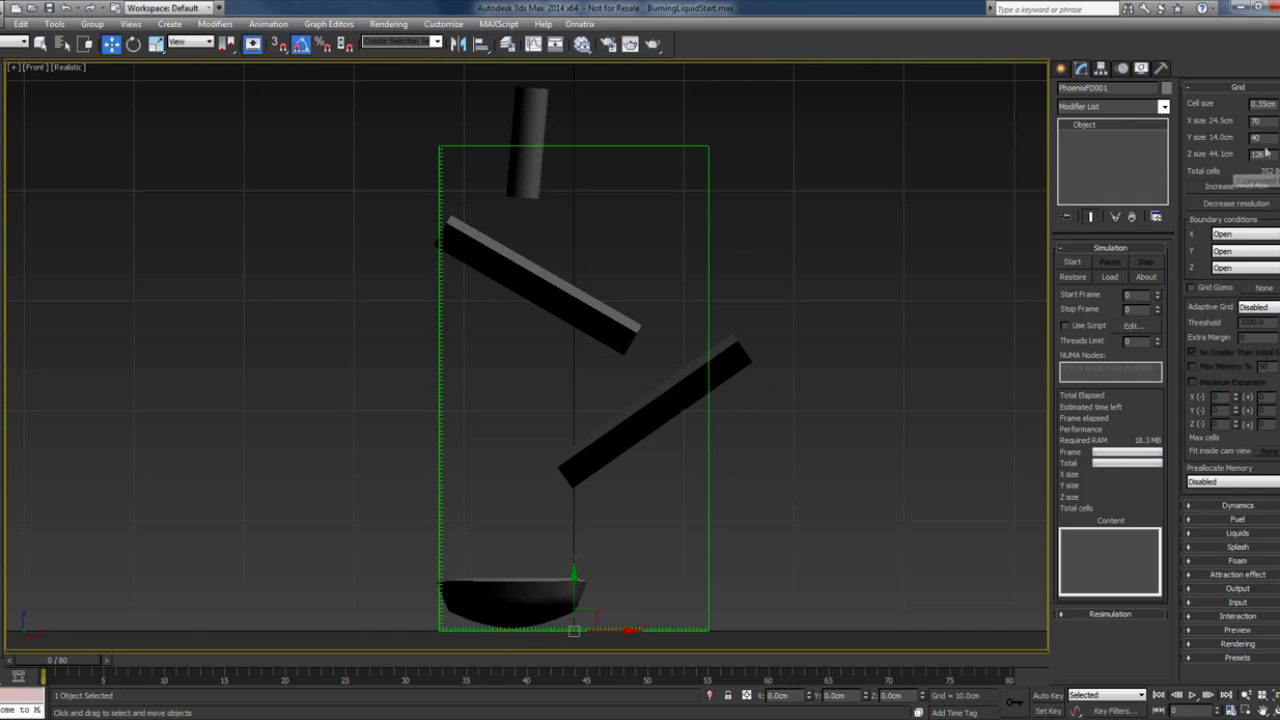
drag(1266, 152, 1266, 160)
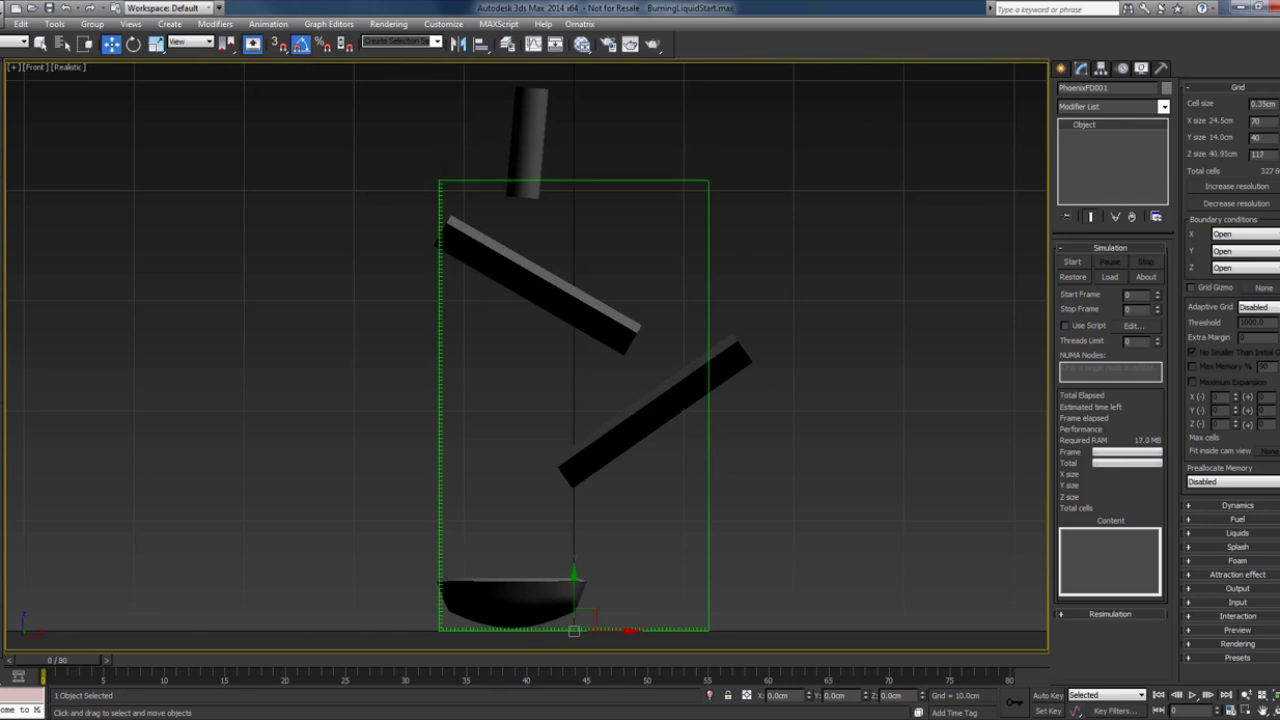
Return to the perspective view of the whole setup and rename the simulator PhoenixFDLiquid
key(v)
click(837, 346)
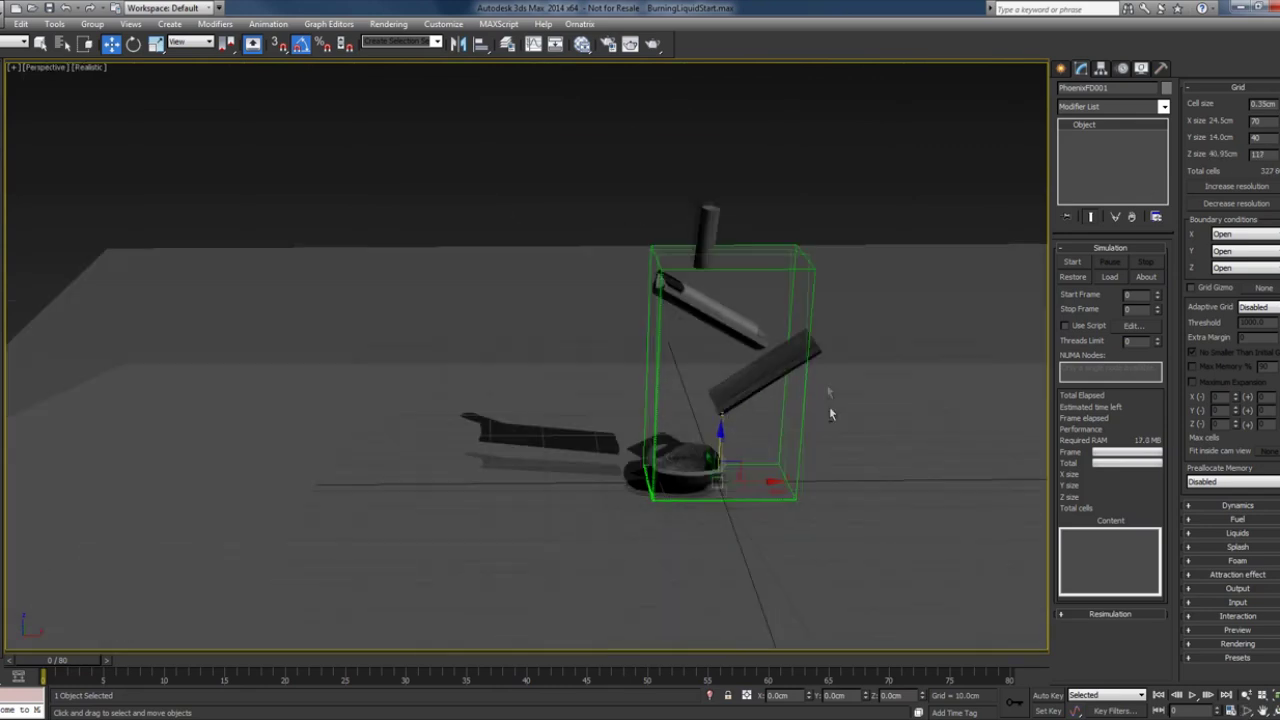
alt+middle_drag(830, 408, 835, 430)
scroll(841, 385, up, 4)
mouse_move(841, 385)
alt+middle_down()
mouse_move(864, 379)
mouse_move(835, 374)
mouse_move(829, 391)
mouse_move(851, 369)
alt+middle_up()
scroll(831, 370, down, 2)
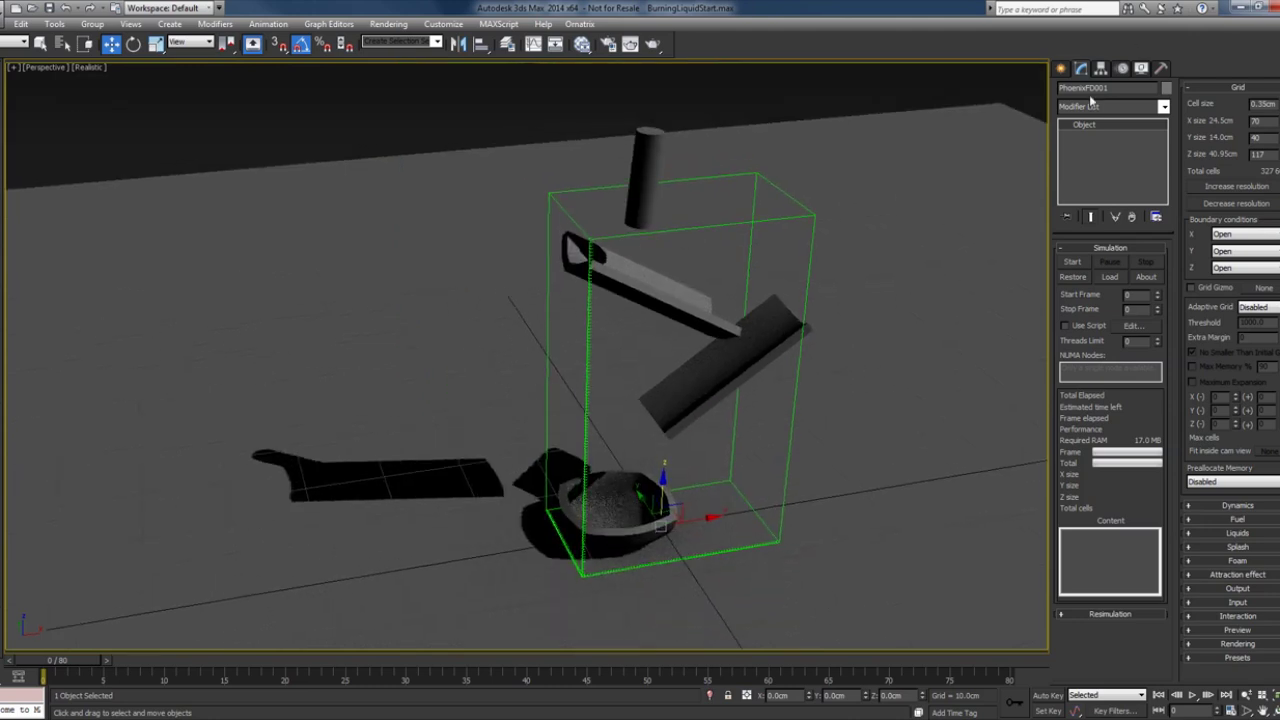
drag(1109, 88, 1095, 88)
text(Liquid)
alt+middle_drag(649, 252, 643, 244)
Create a PhoenixFD liquid source helper on the ground beside the simulator grid
click(1061, 68)
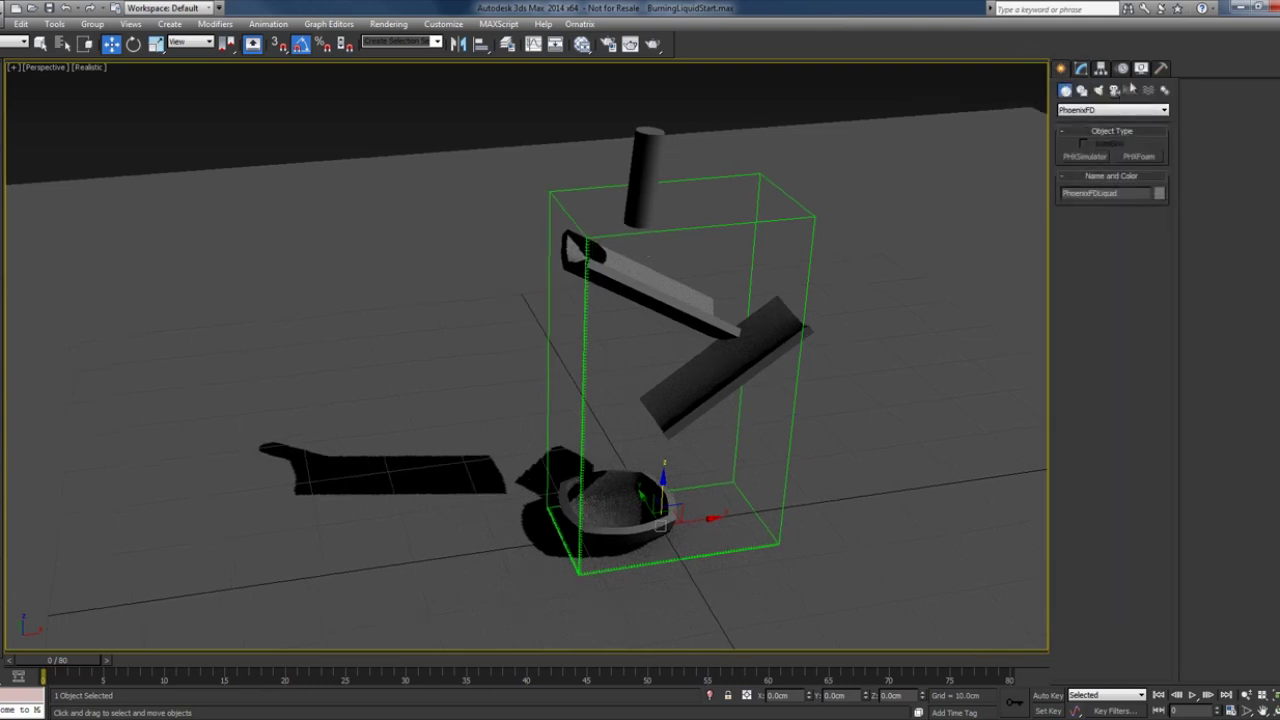
click(1131, 90)
click(1124, 110)
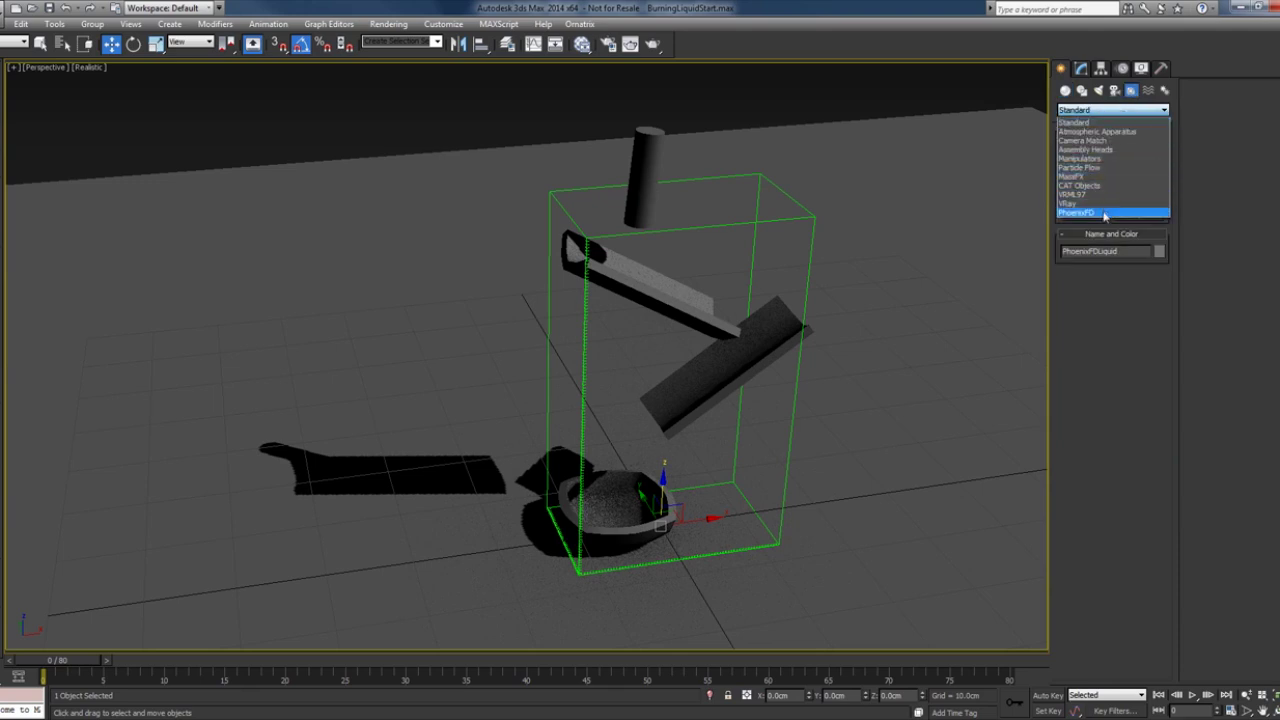
click(1098, 206)
click(1133, 170)
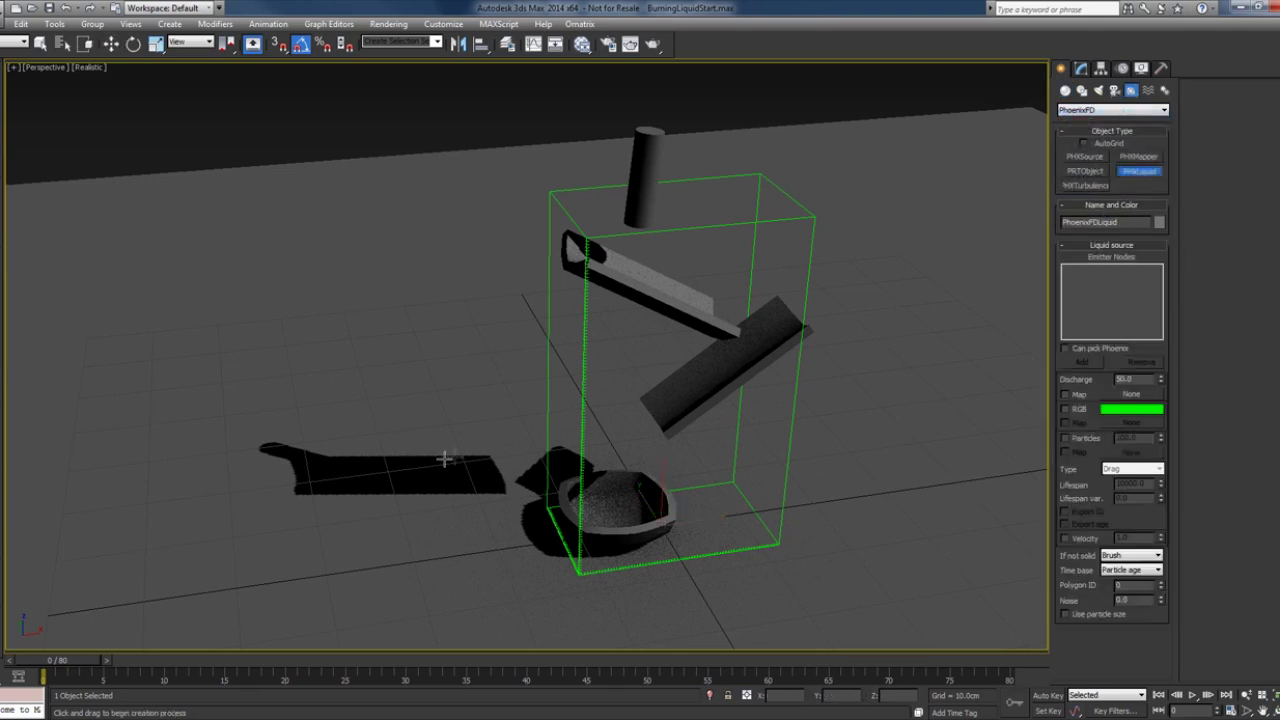
drag(383, 543, 457, 534)
key(e)
key(e)
key(w)
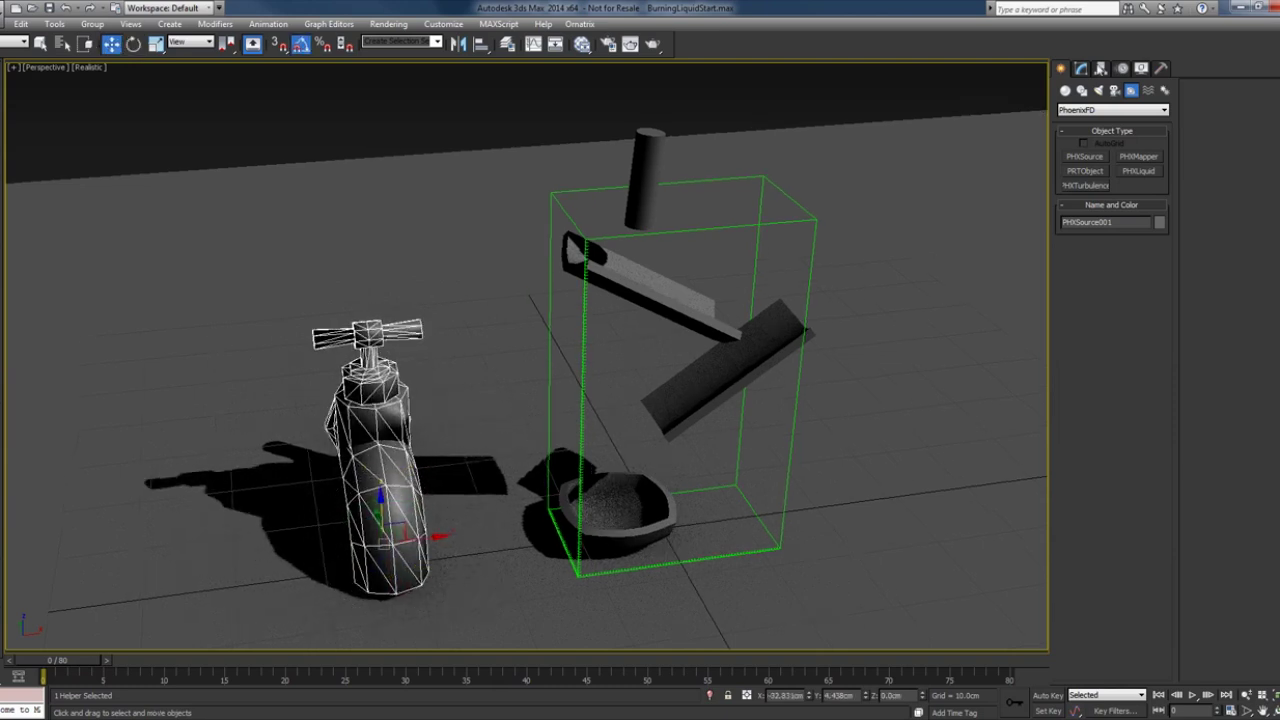
Add the cylinder above the upper chute to the liquid source's emitter nodes
click(1080, 68)
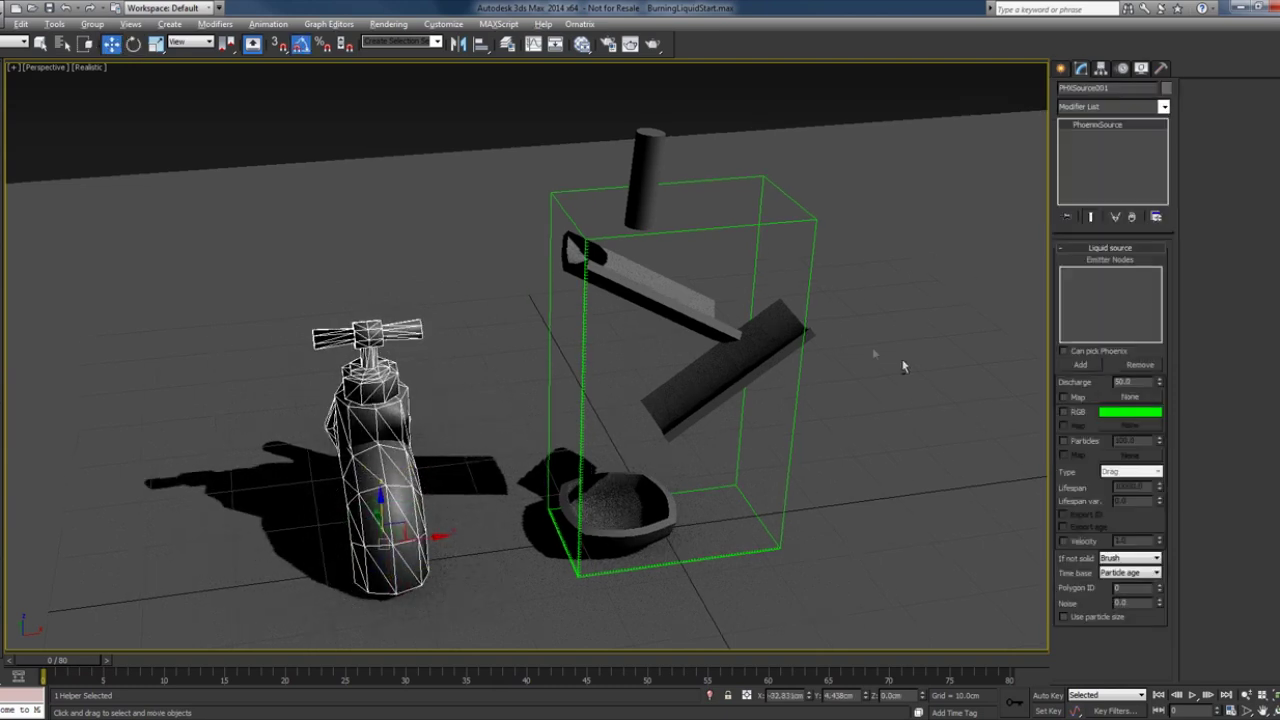
click(1081, 365)
click(664, 140)
Show edged faces and examine the material ID assigned to the bottom polygon of the LiquidEmitter cylinder
alt+middle_drag(664, 140, 659, 178)
scroll(652, 186, up, 5)
key(F4)
scroll(645, 300, up, 3)
click(611, 288)
click(605, 280)
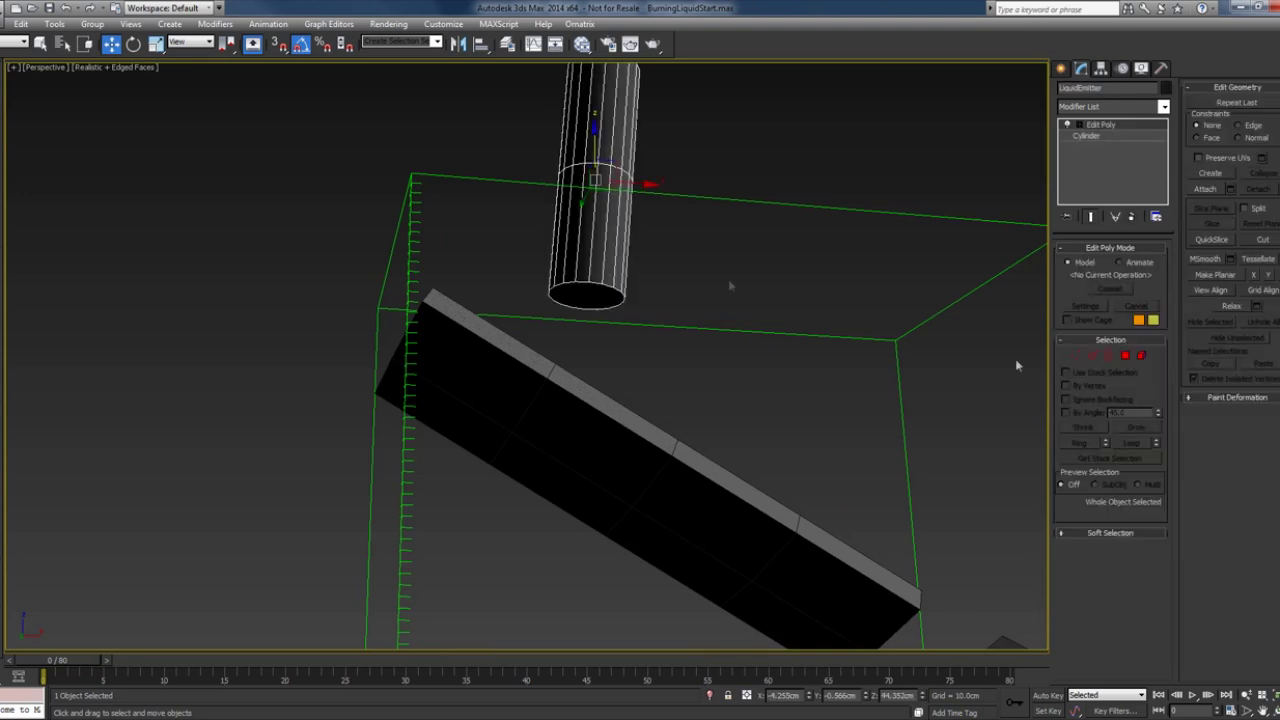
click(1125, 355)
click(588, 292)
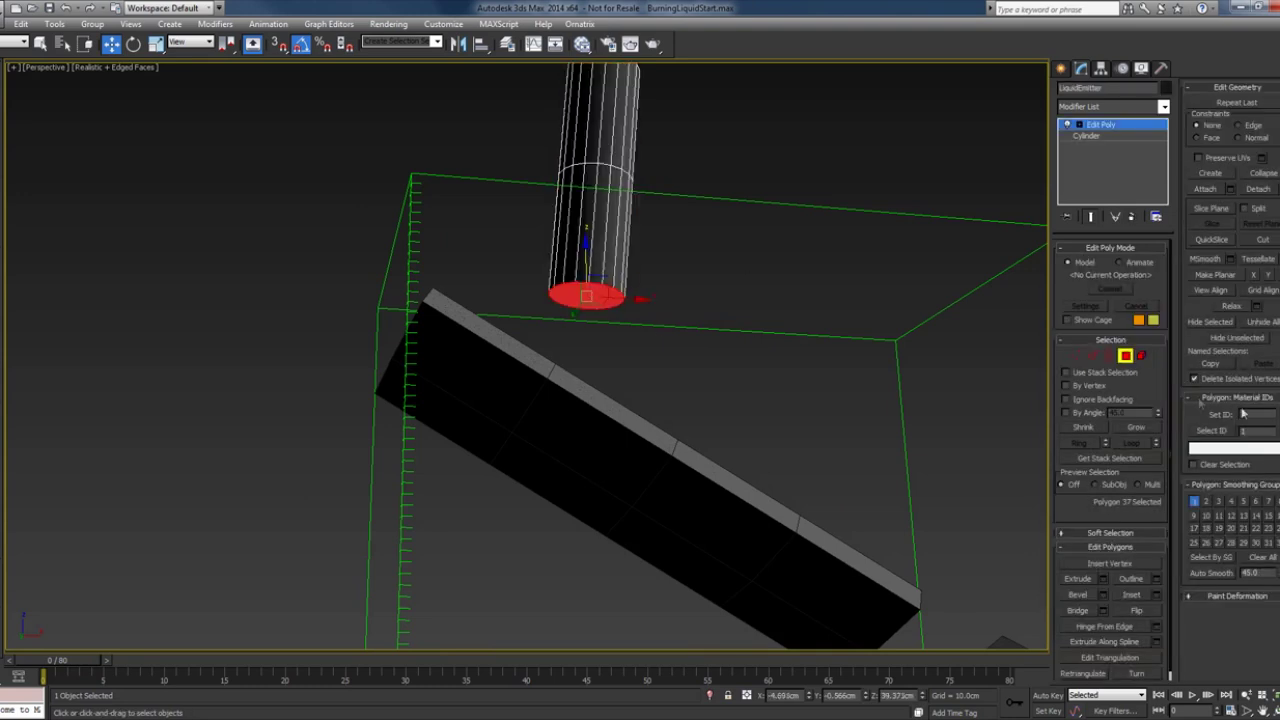
click(706, 264)
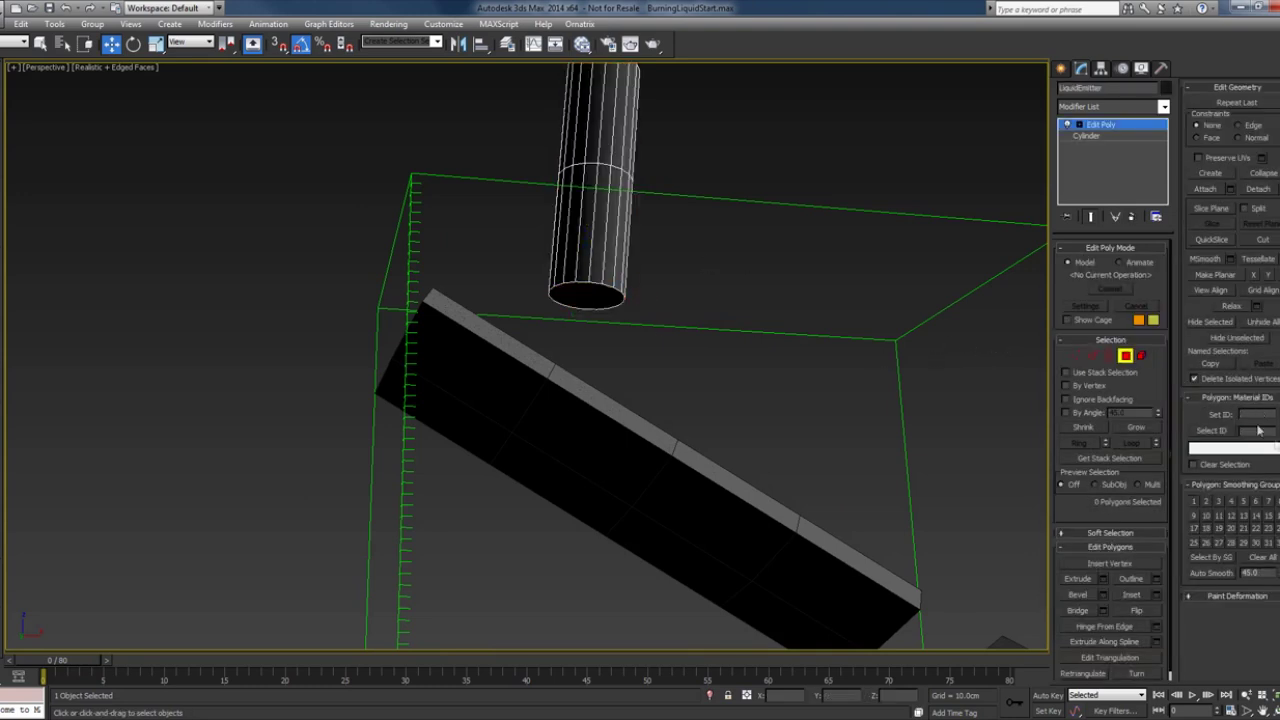
click(1230, 431)
alt+middle_drag(760, 309, 779, 353)
click(1125, 355)
alt+middle_drag(820, 300, 780, 307)
scroll(780, 306, down, 3)
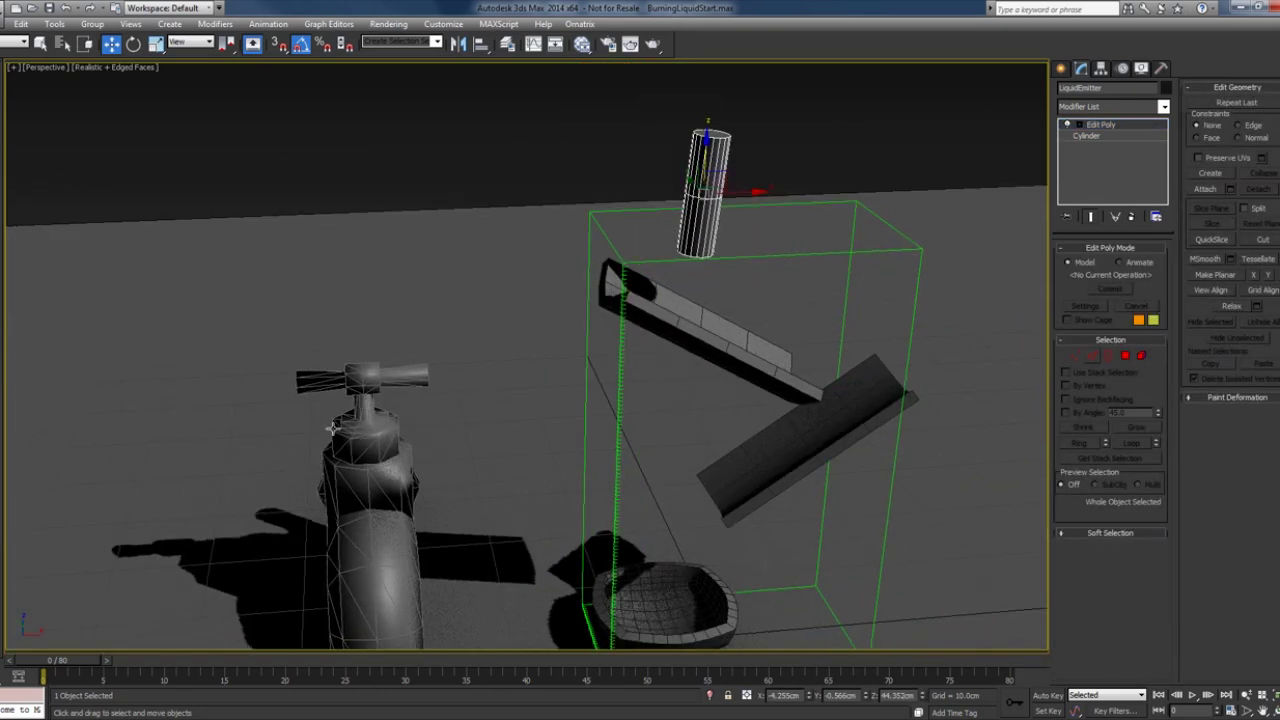
Set the liquid source's polygon ID to 1 and its mode for non-solid emitters to Inject
click(333, 429)
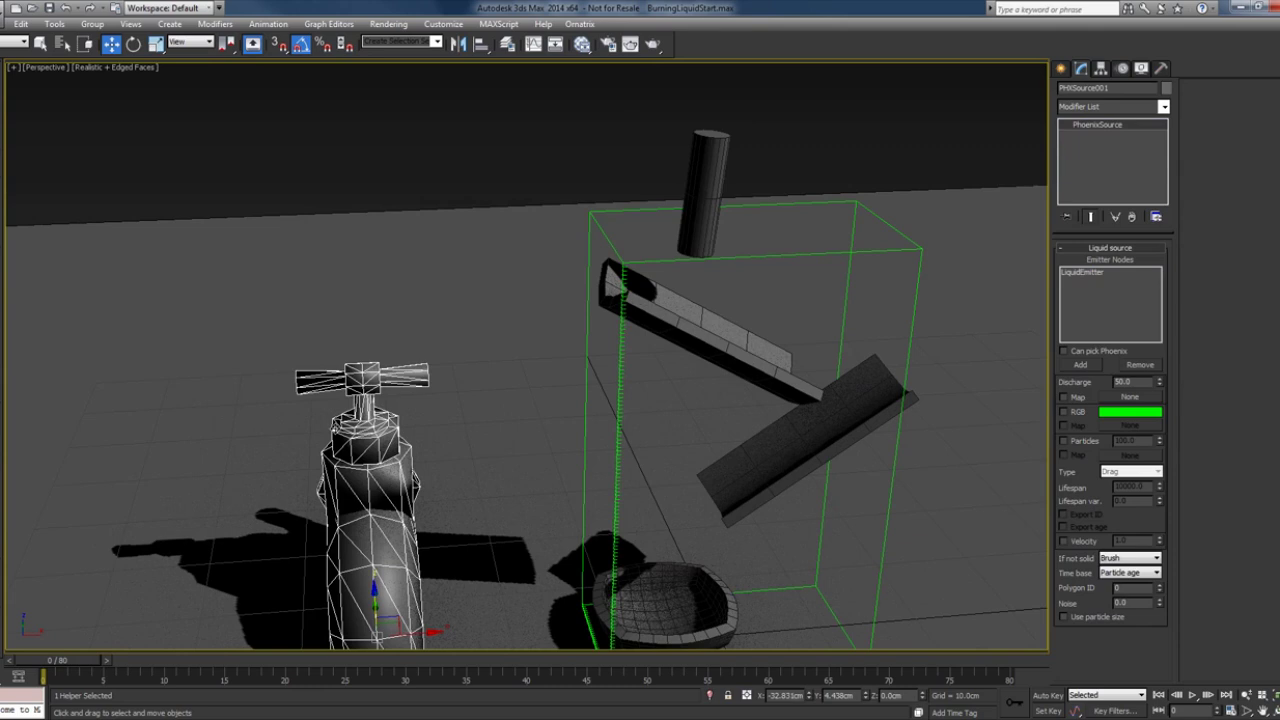
double_click(1143, 590)
text(1)
mouse_move(915, 410)
alt+middle_down()
mouse_move(906, 386)
mouse_move(901, 423)
mouse_move(899, 408)
alt+middle_up()
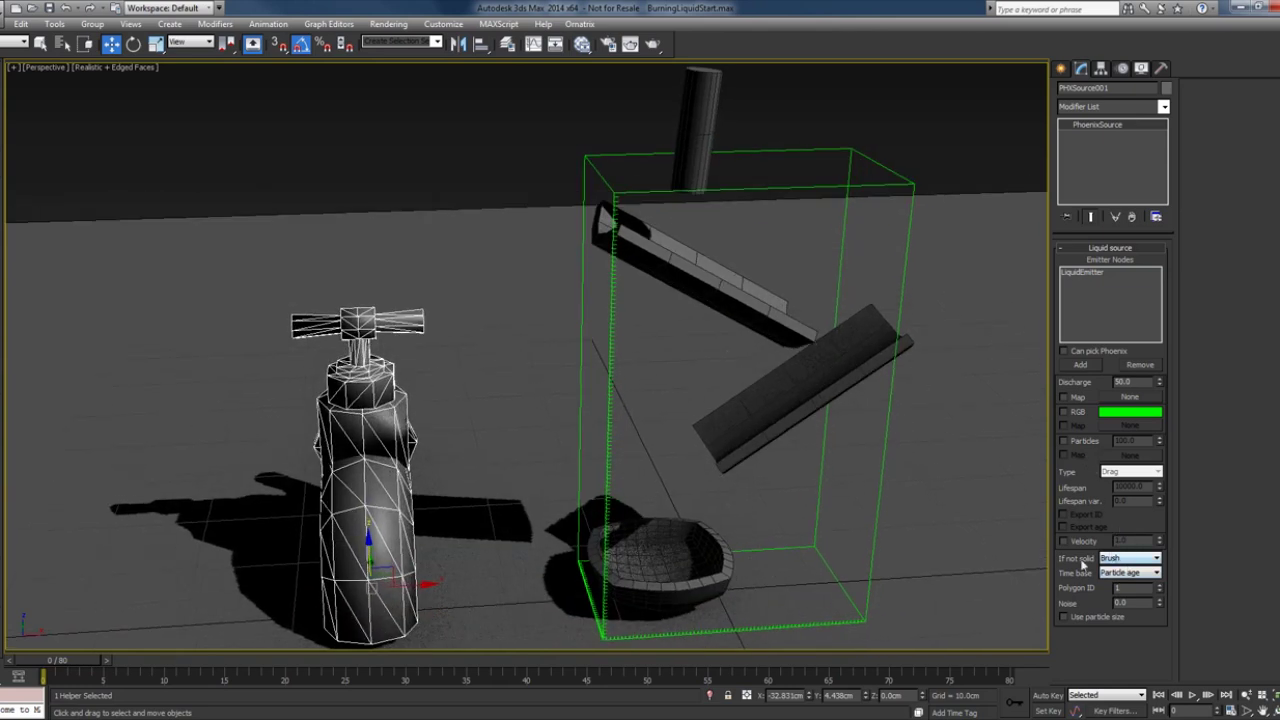
click(1112, 558)
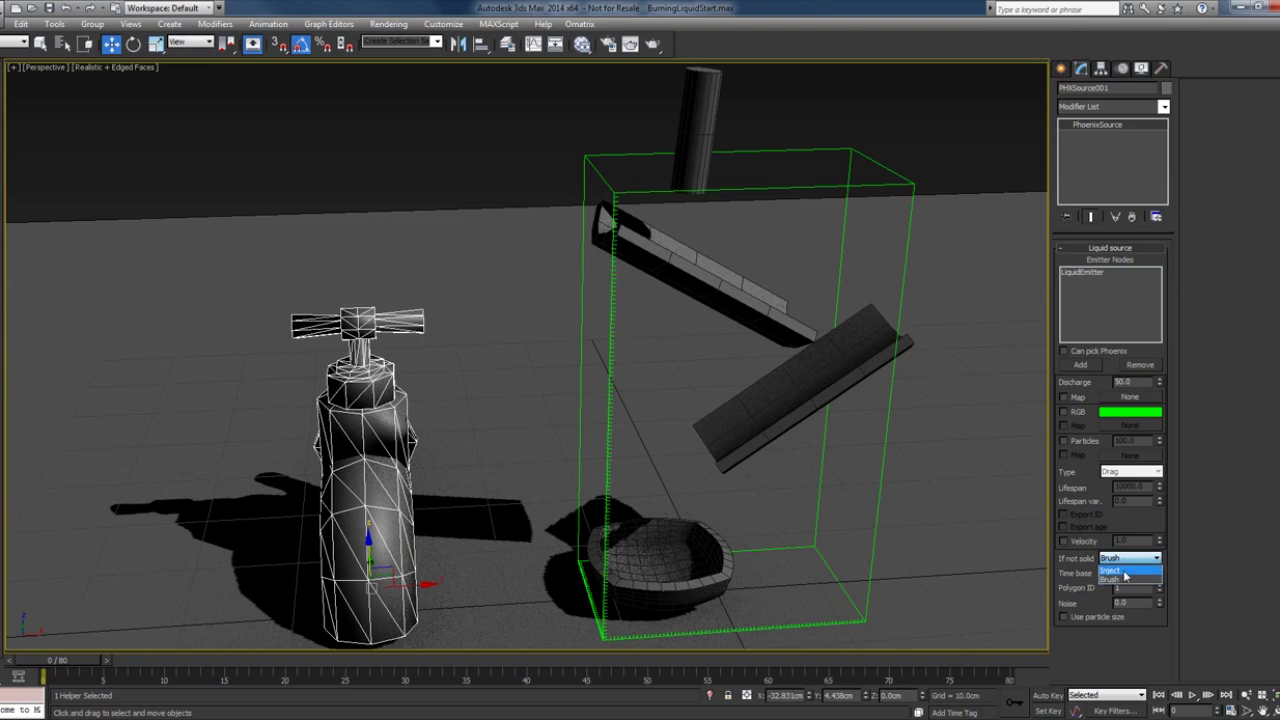
click(1112, 572)
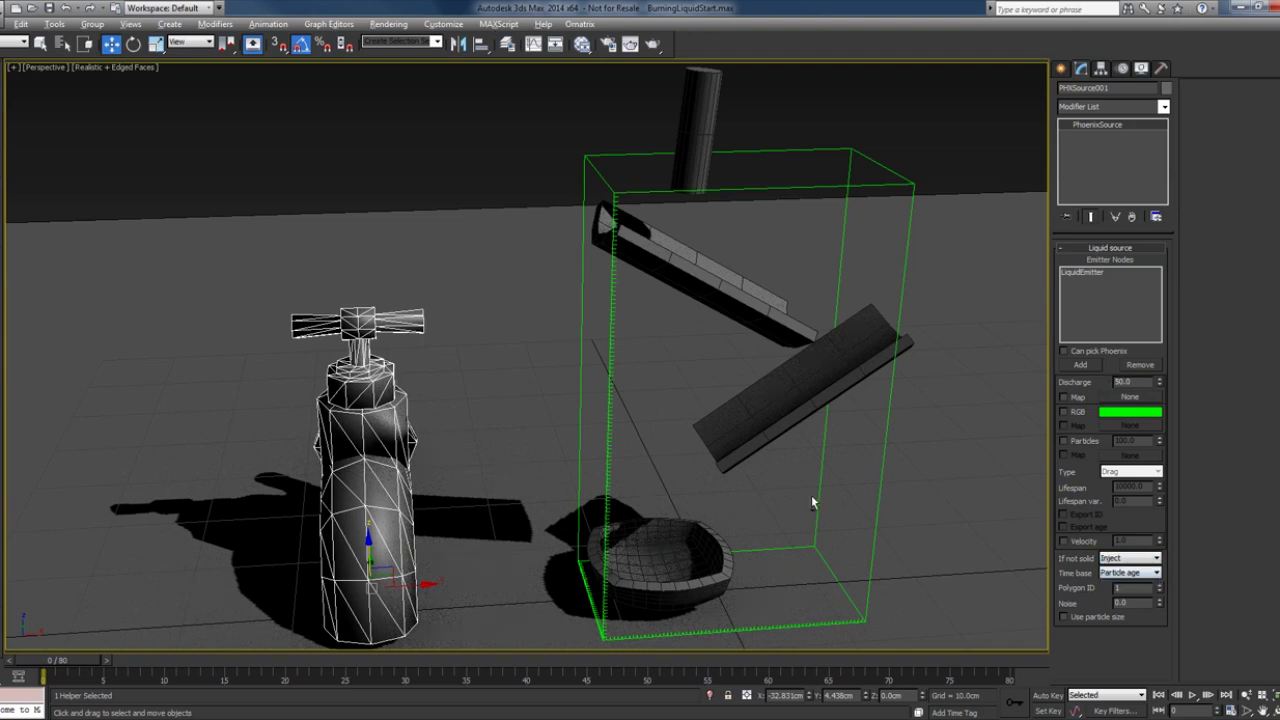
Turn on automatic keyframing and key the liquid source's discharge at 20 on frame 0
alt+middle_drag(812, 500, 830, 457)
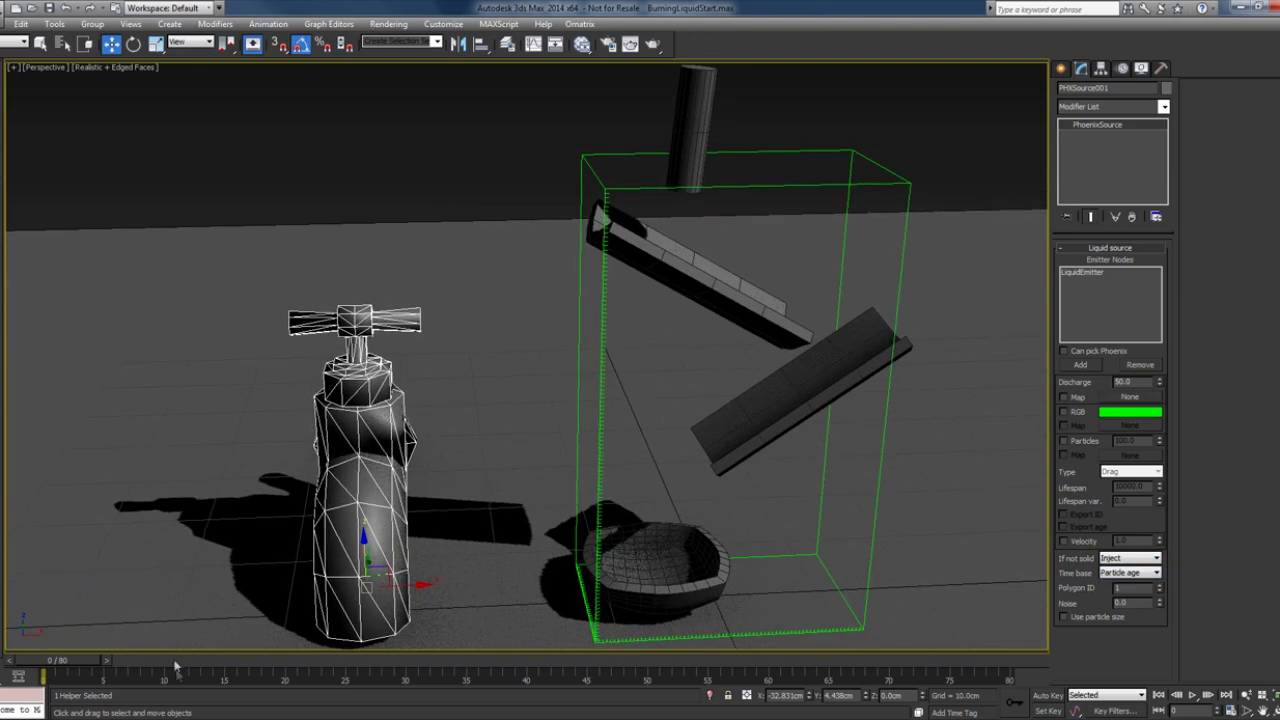
drag(93, 663, 42, 668)
key(w)
click(1048, 695)
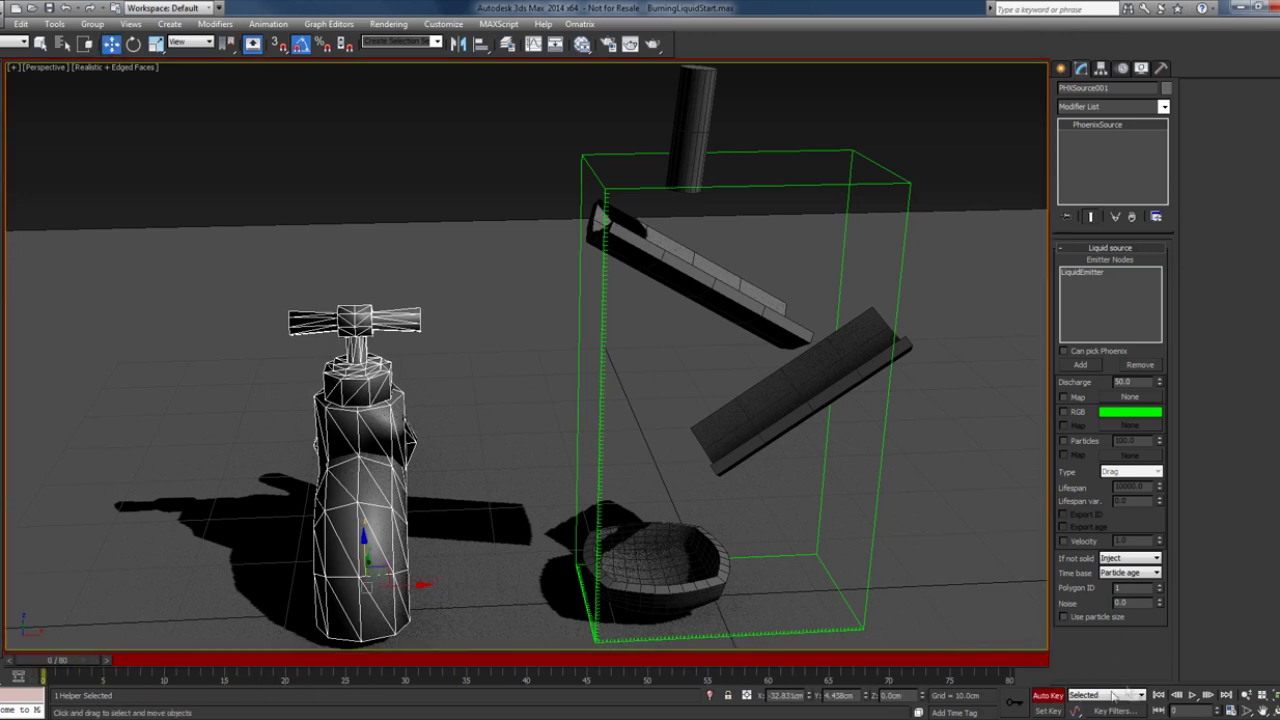
click(1158, 385)
text(20)
key(Return)
Key the liquid source's discharge at 30 on frame 5
drag(80, 661, 142, 673)
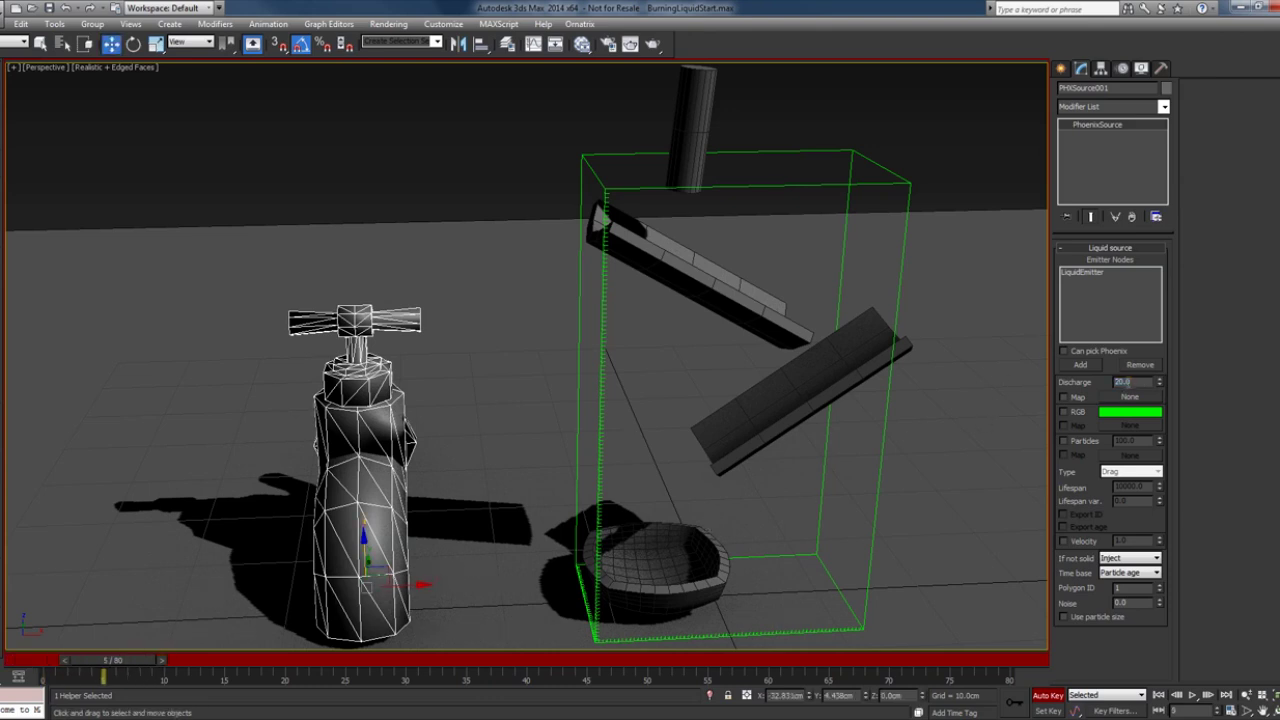
double_click(1122, 382)
text(30)
key(Return)
Key the liquid source's discharge at 0 on frame 15 and turn off automatic keyframing
drag(166, 657, 278, 658)
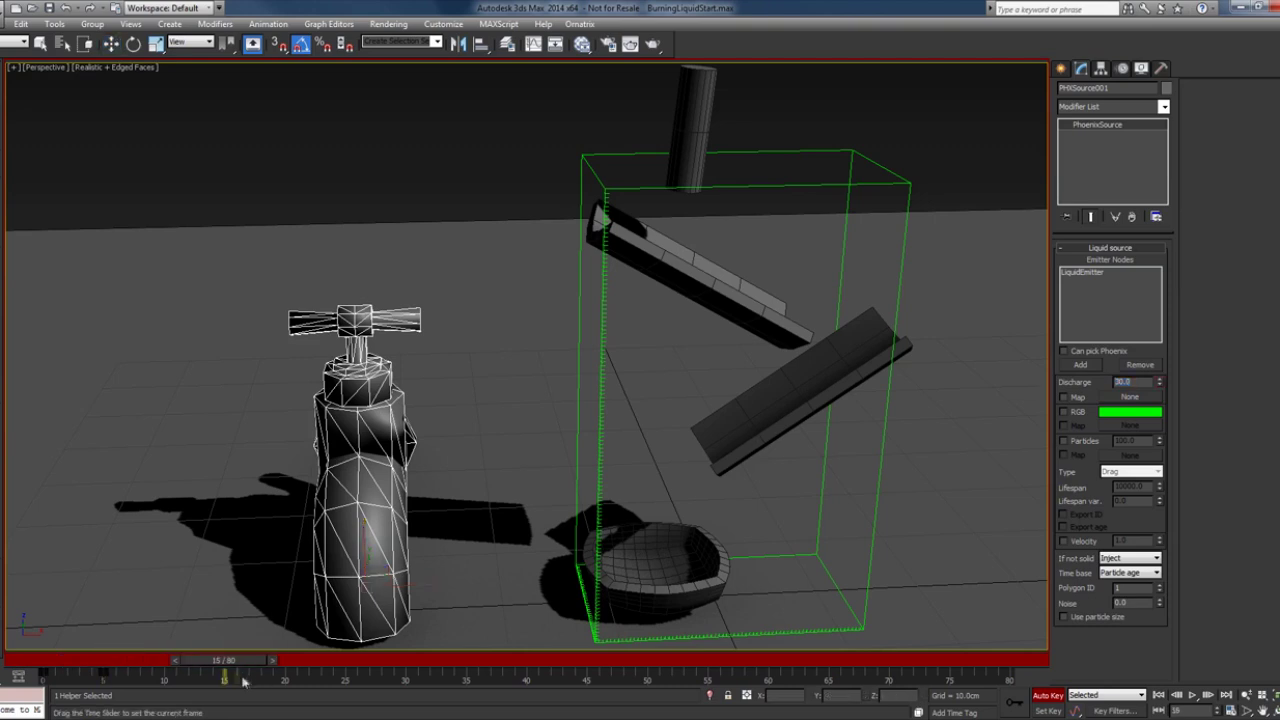
right_click(1157, 384)
click(1050, 695)
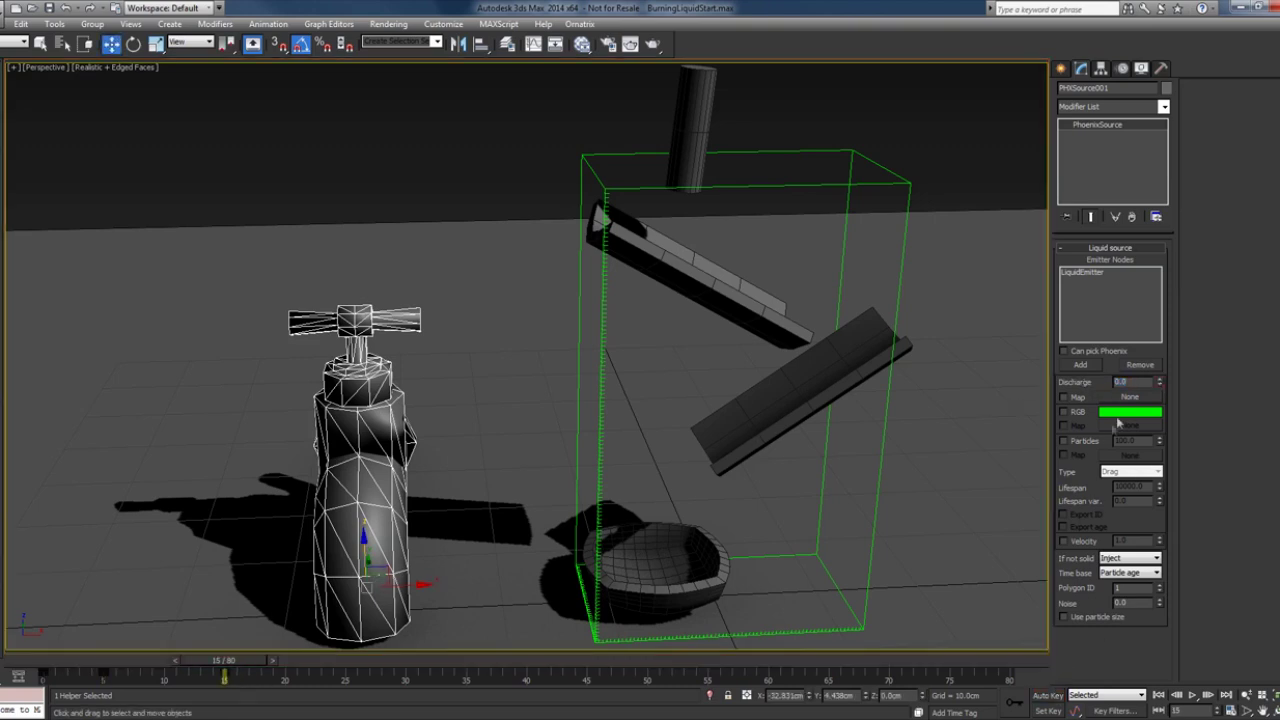
Give the liquid source's last discharge key, at frame 15, a Fast tangent so the curve drops steeply into it
right_click(1133, 383)
click(1118, 586)
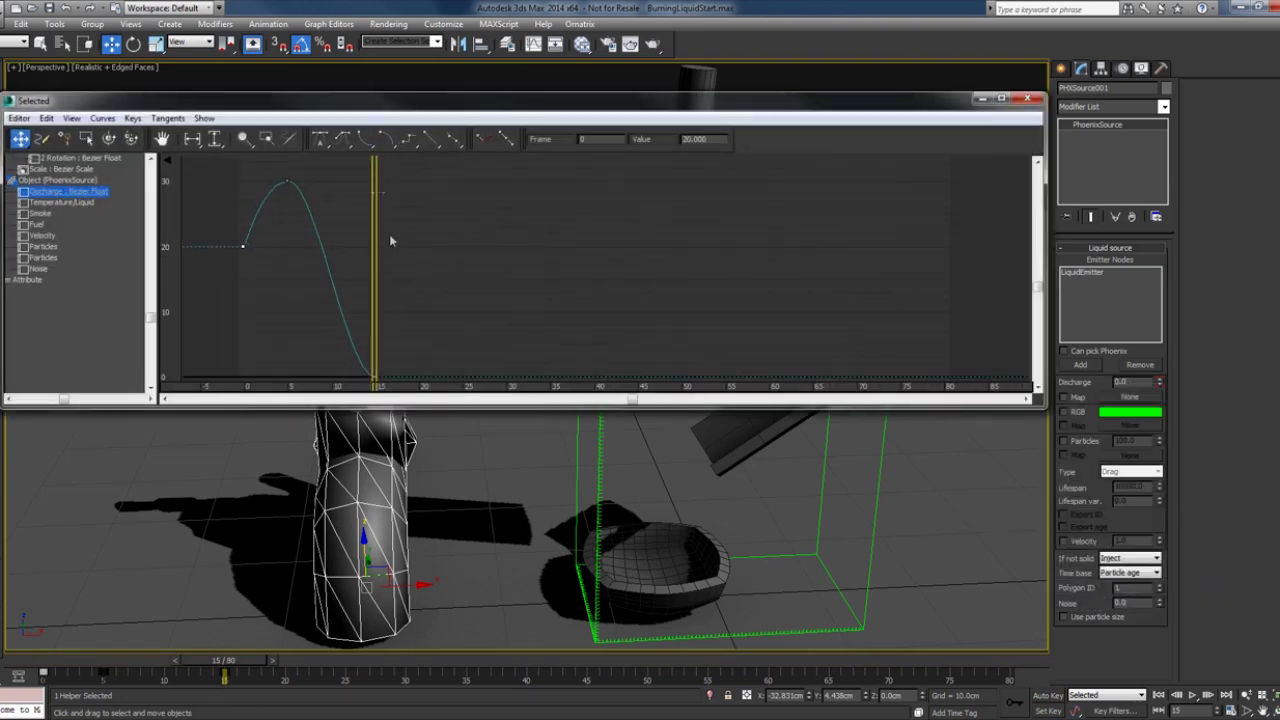
middle_drag(391, 241, 389, 207)
drag(394, 297, 364, 366)
click(366, 141)
click(462, 181)
middle_drag(559, 214, 556, 256)
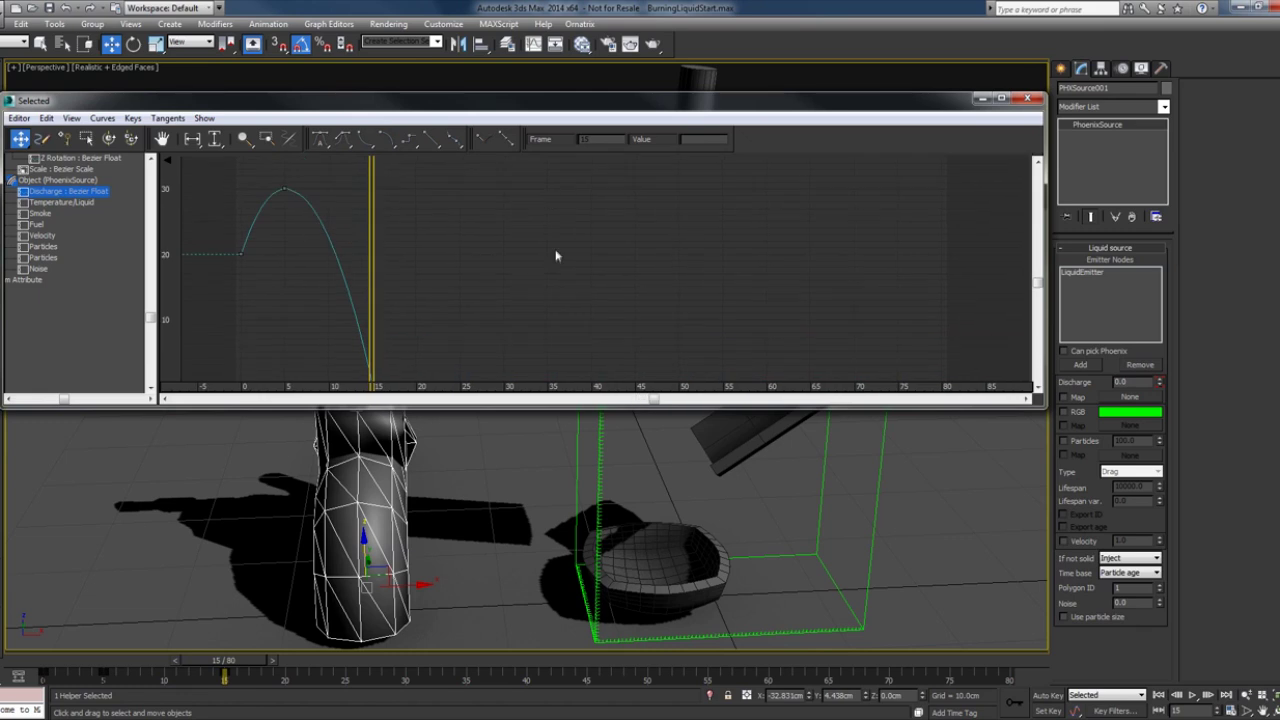
click(1027, 97)
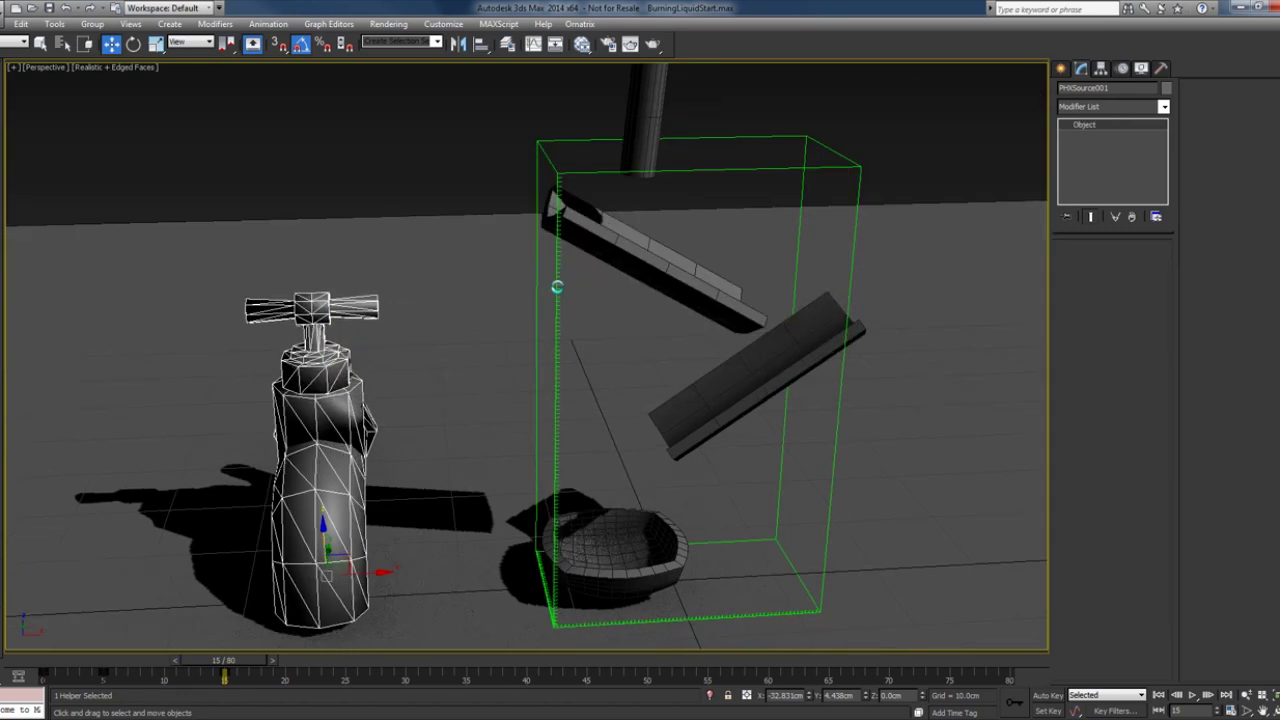
Enable liquids in the simulator's settings and start the simulation
click(1240, 533)
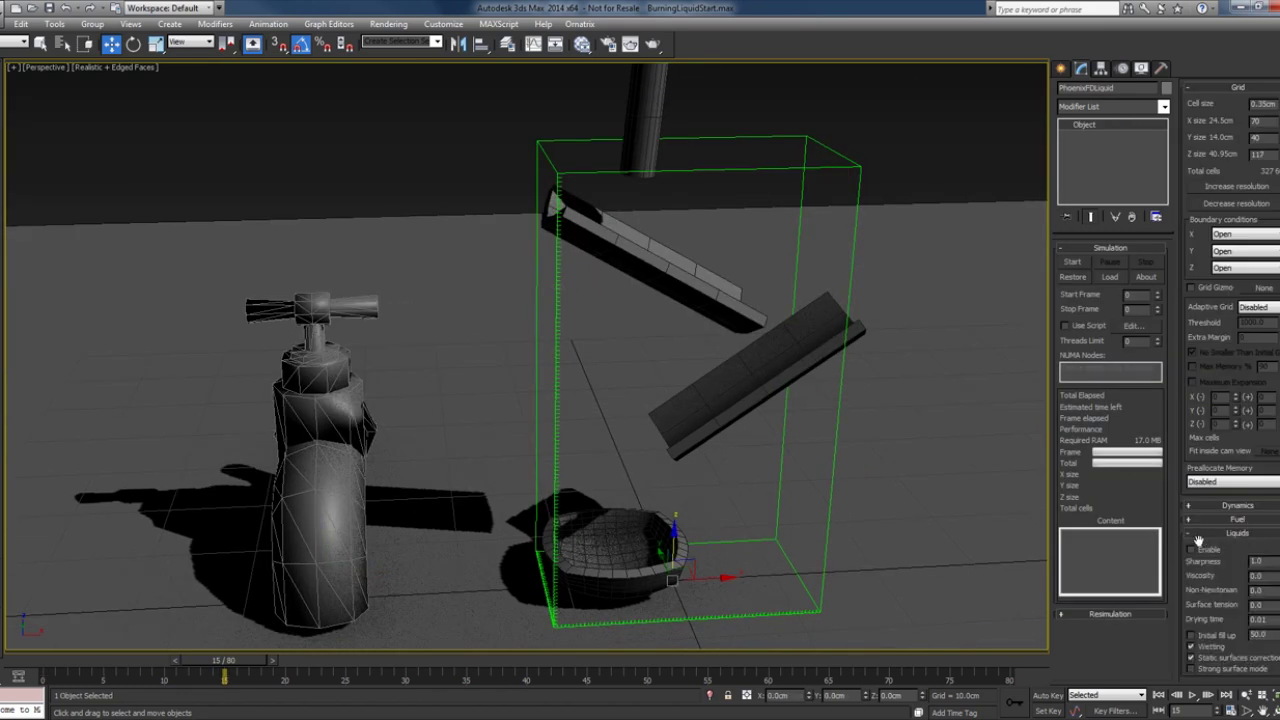
click(1073, 263)
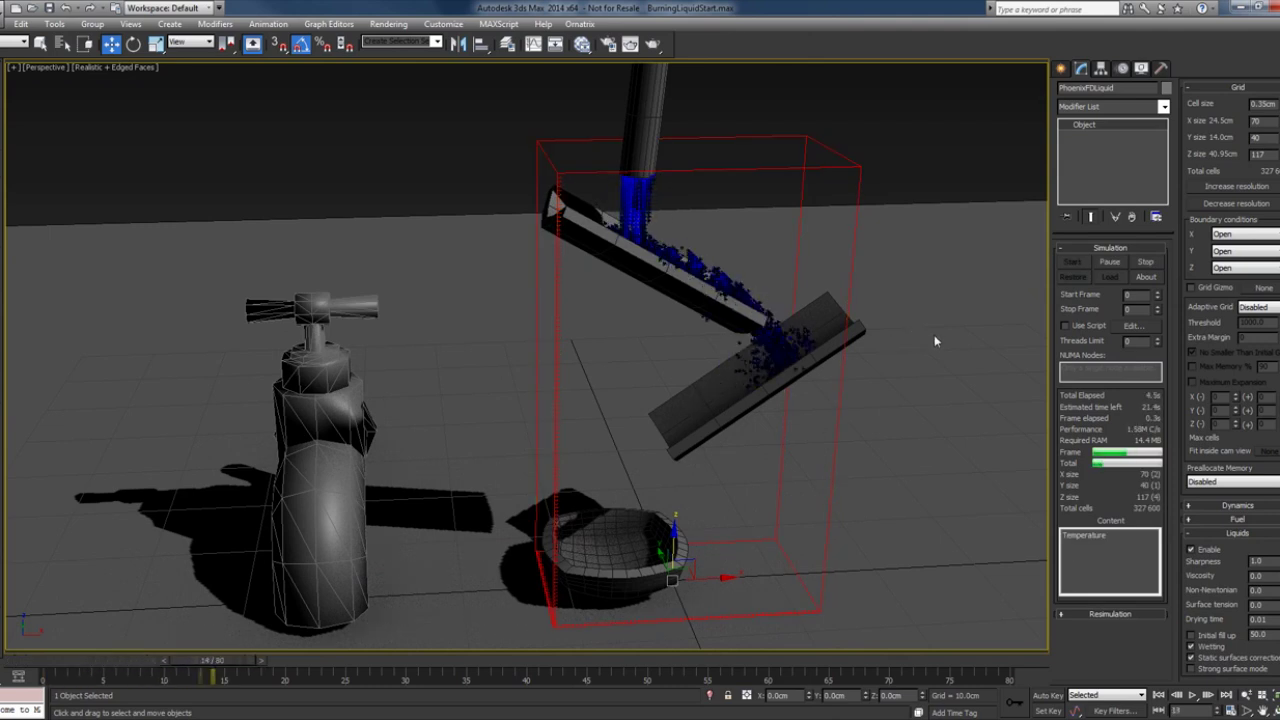
Turn on the simulator's mesh preview and scrub through the paused simulation's frames
scroll(1235, 300, down, 5)
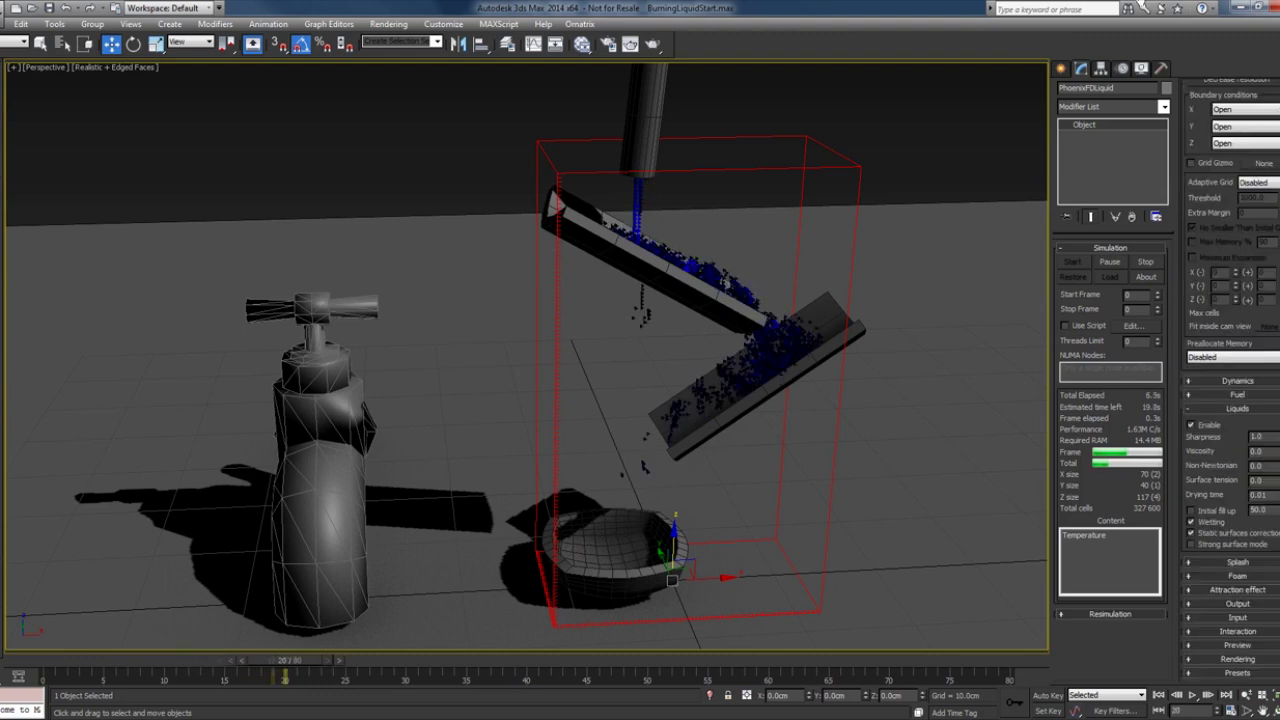
scroll(1232, 400, down, 15)
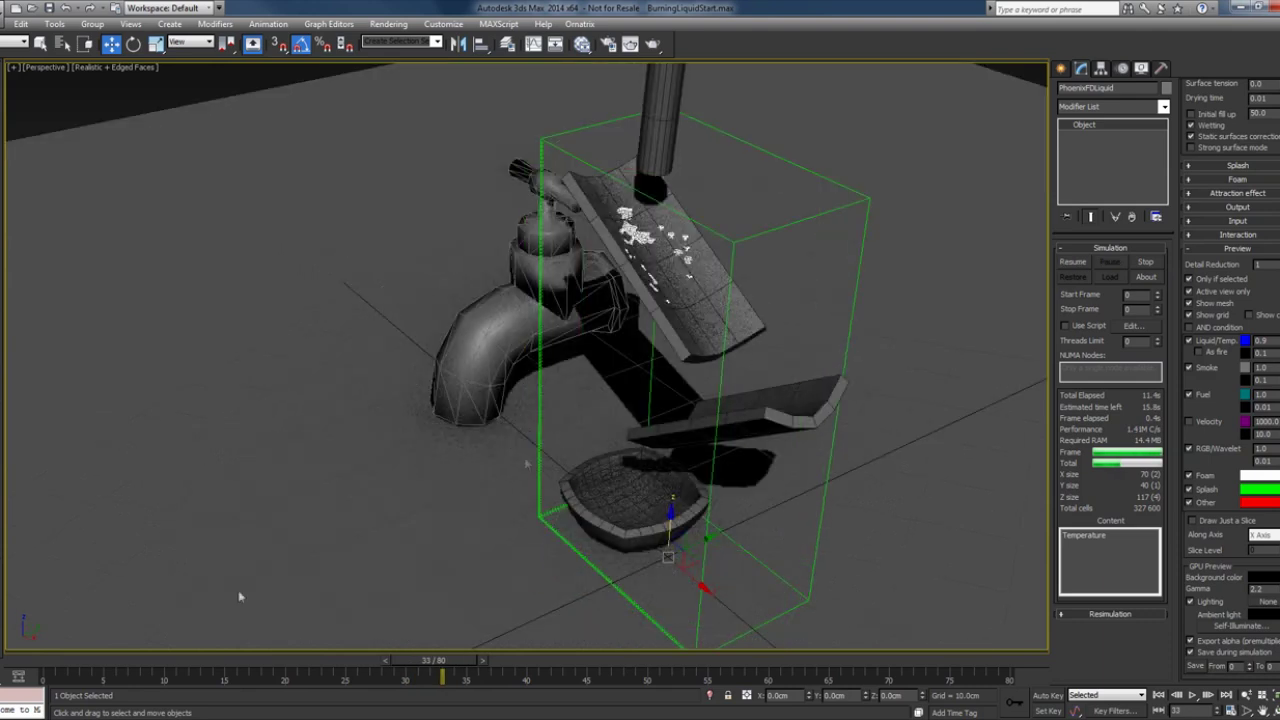
drag(96, 661, 296, 663)
key(w)
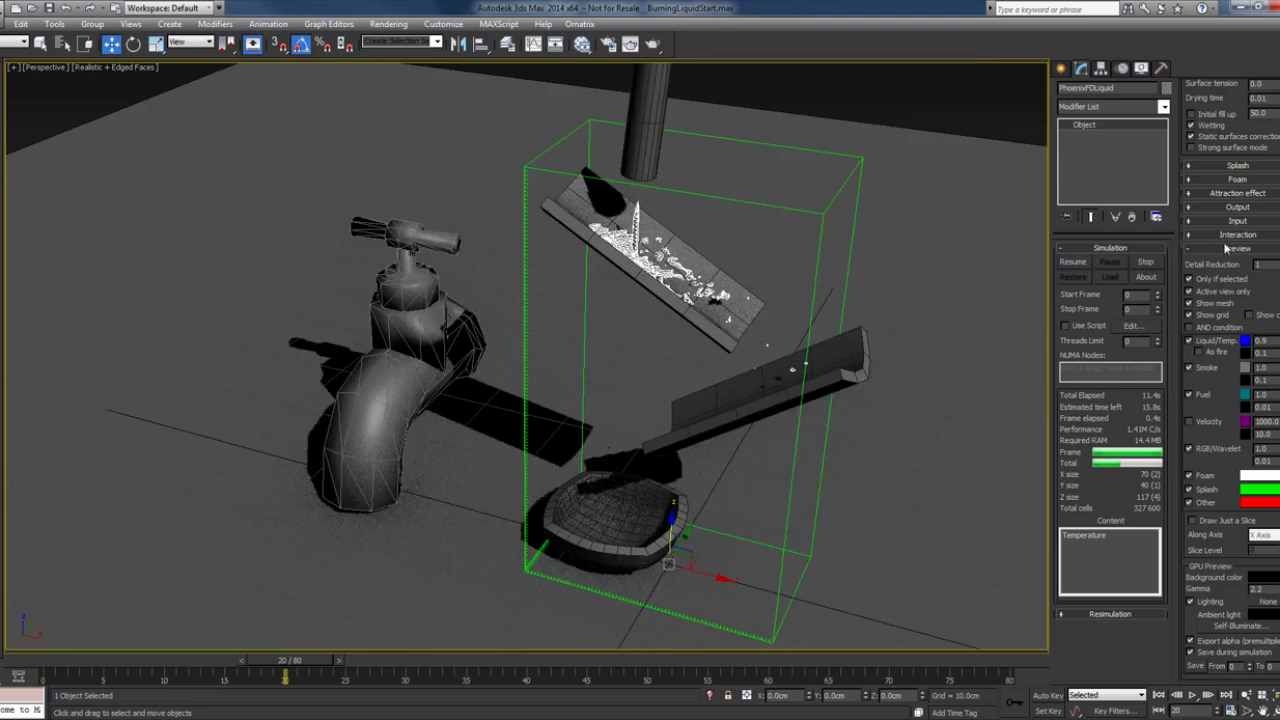
Set the simulator's steps per frame to 6 and conservation method to Smooth for a new simulation run
click(1237, 248)
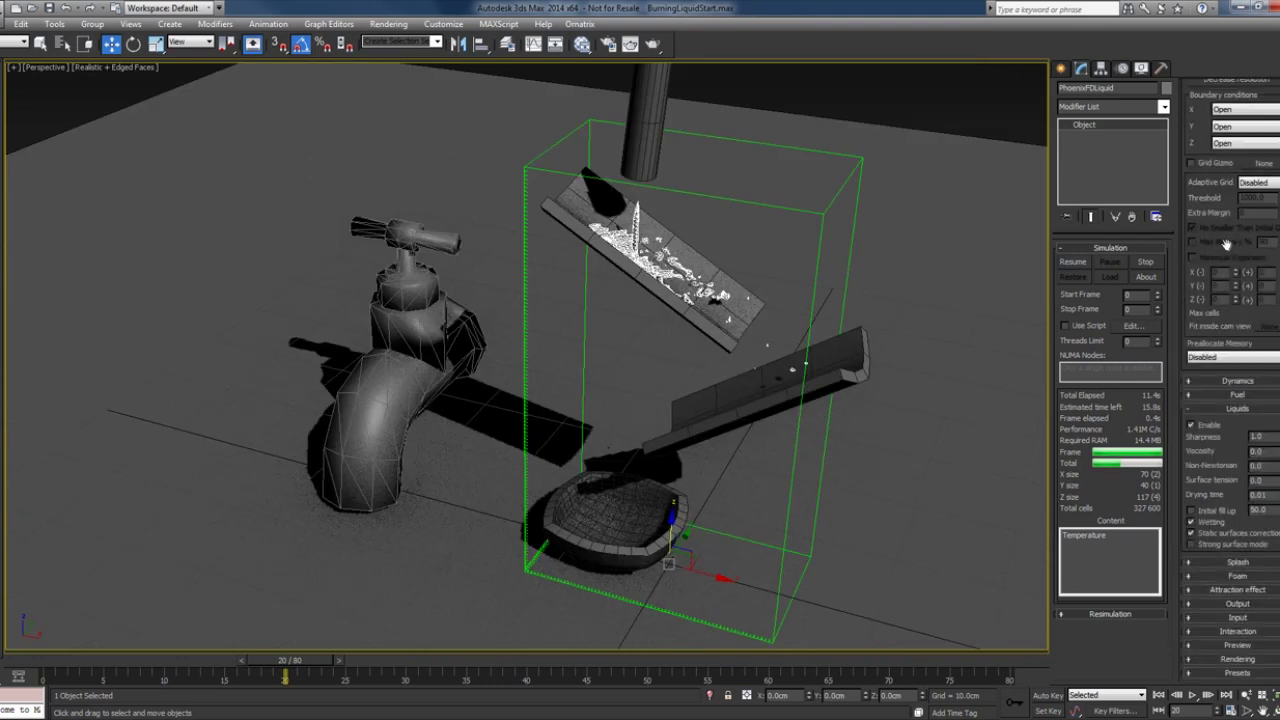
scroll(1217, 195, up, 3)
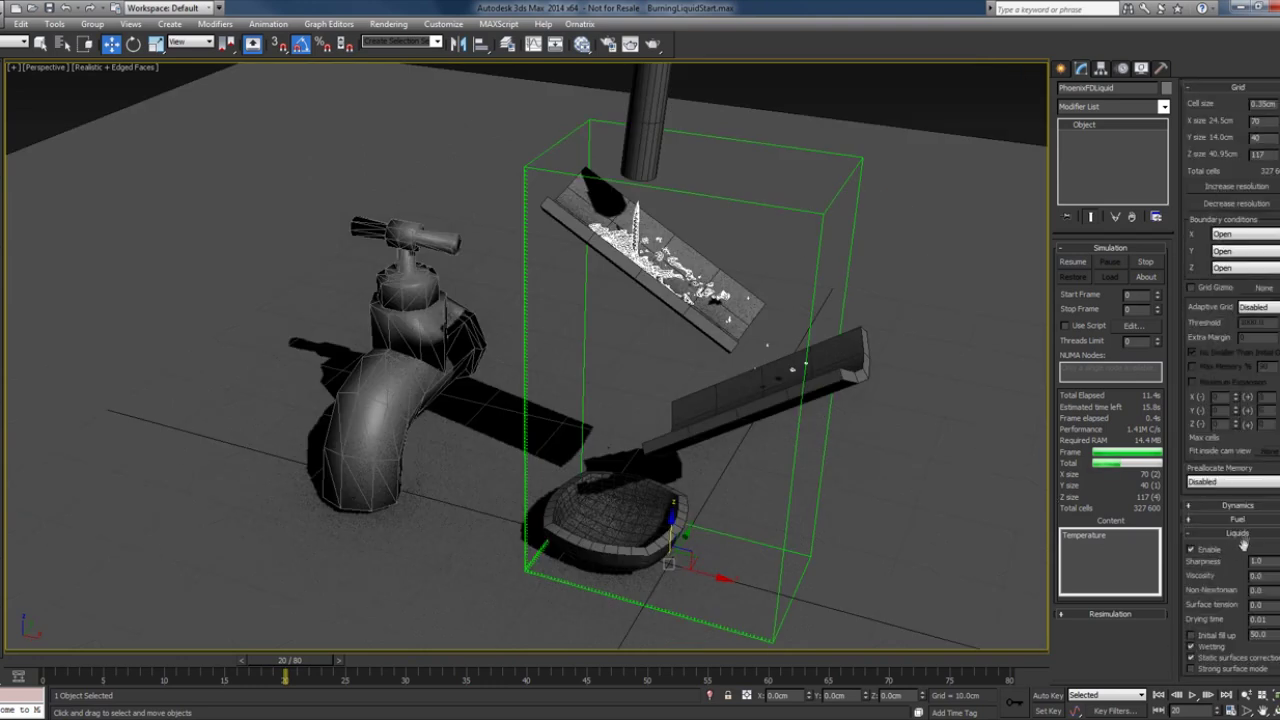
click(1242, 537)
click(1237, 507)
drag(1231, 534, 1220, 330)
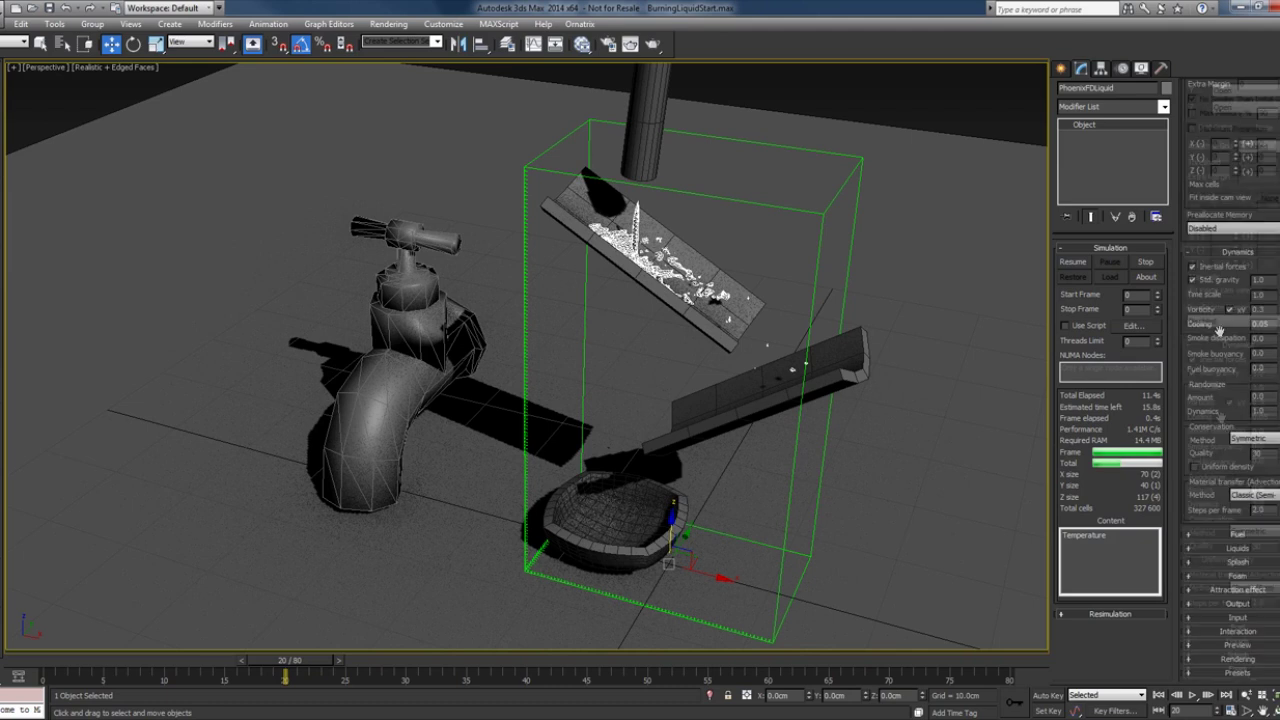
drag(1275, 511, 1163, 514)
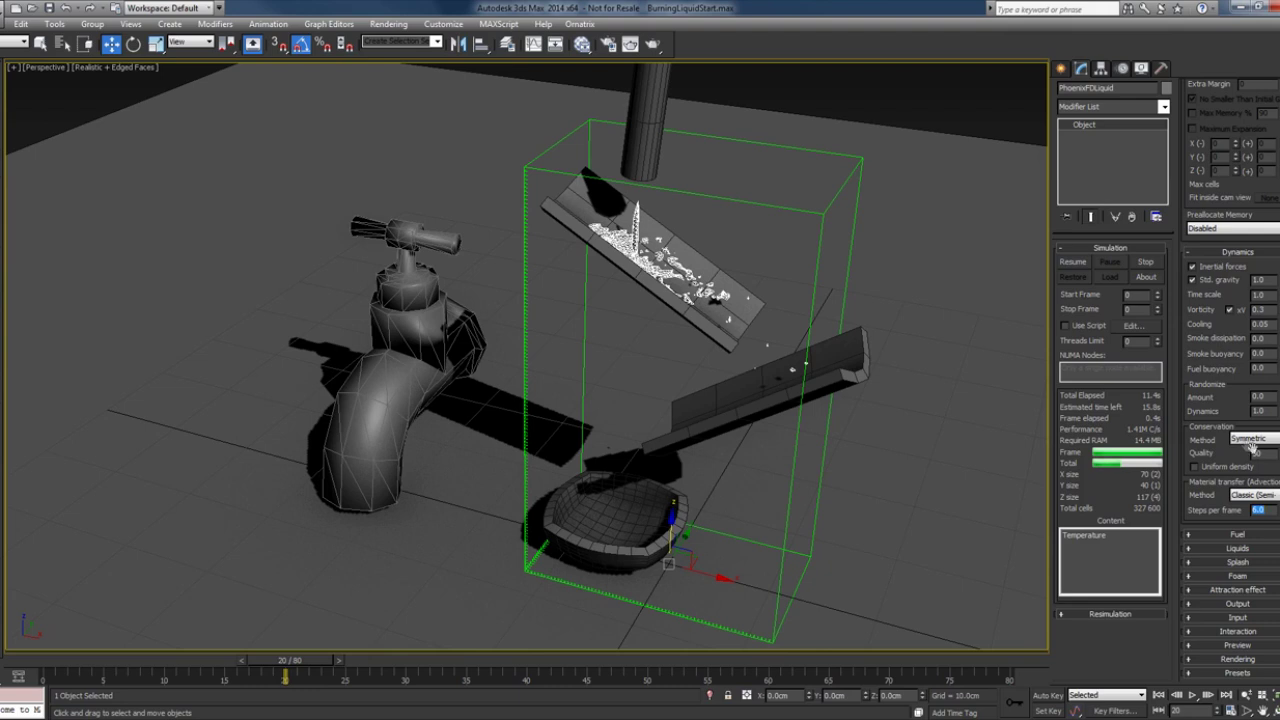
click(1250, 440)
click(1263, 456)
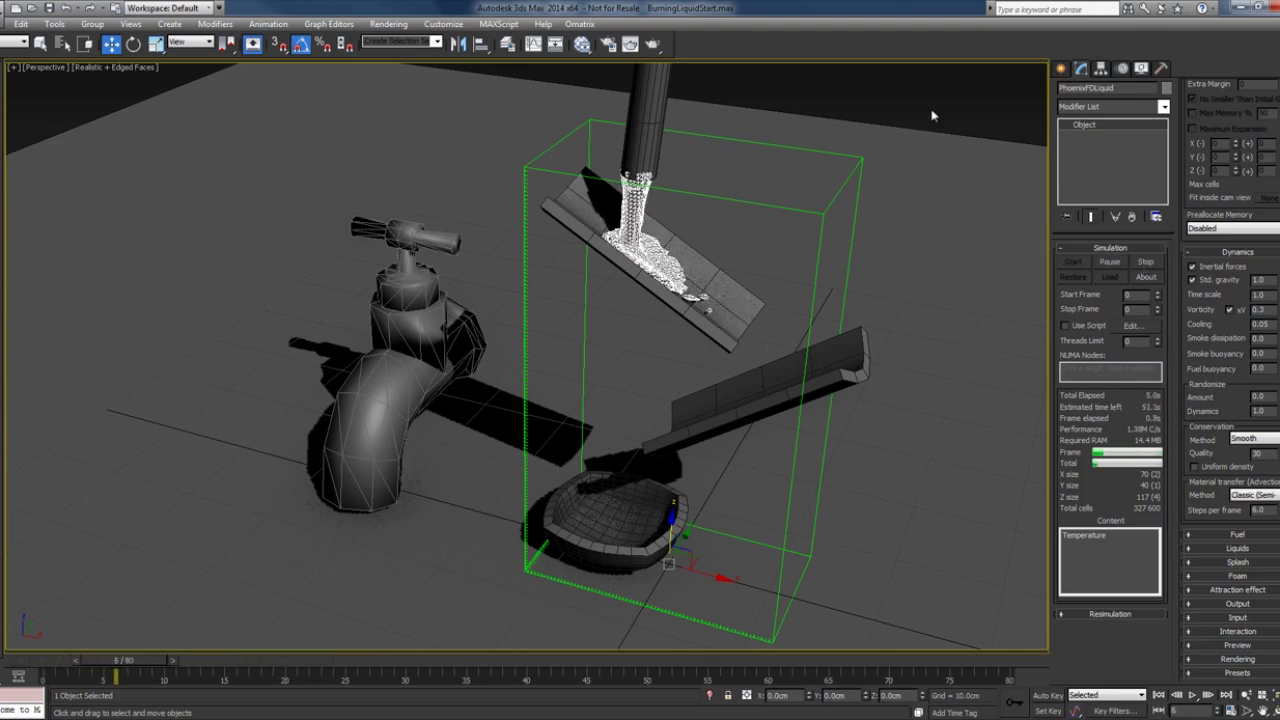
Deselect the simulator and create a VRayMtl material node in the material editor
click(940, 314)
alt+middle_drag(923, 306, 927, 307)
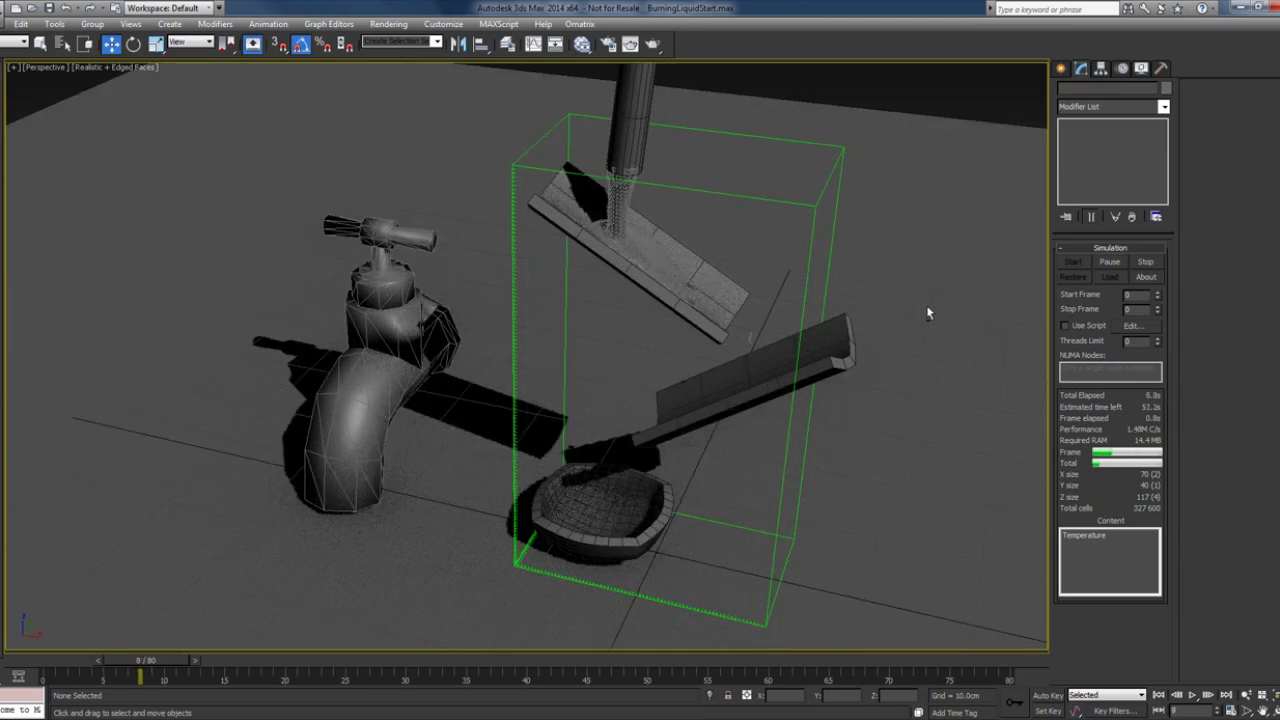
key(m)
right_click(288, 188)
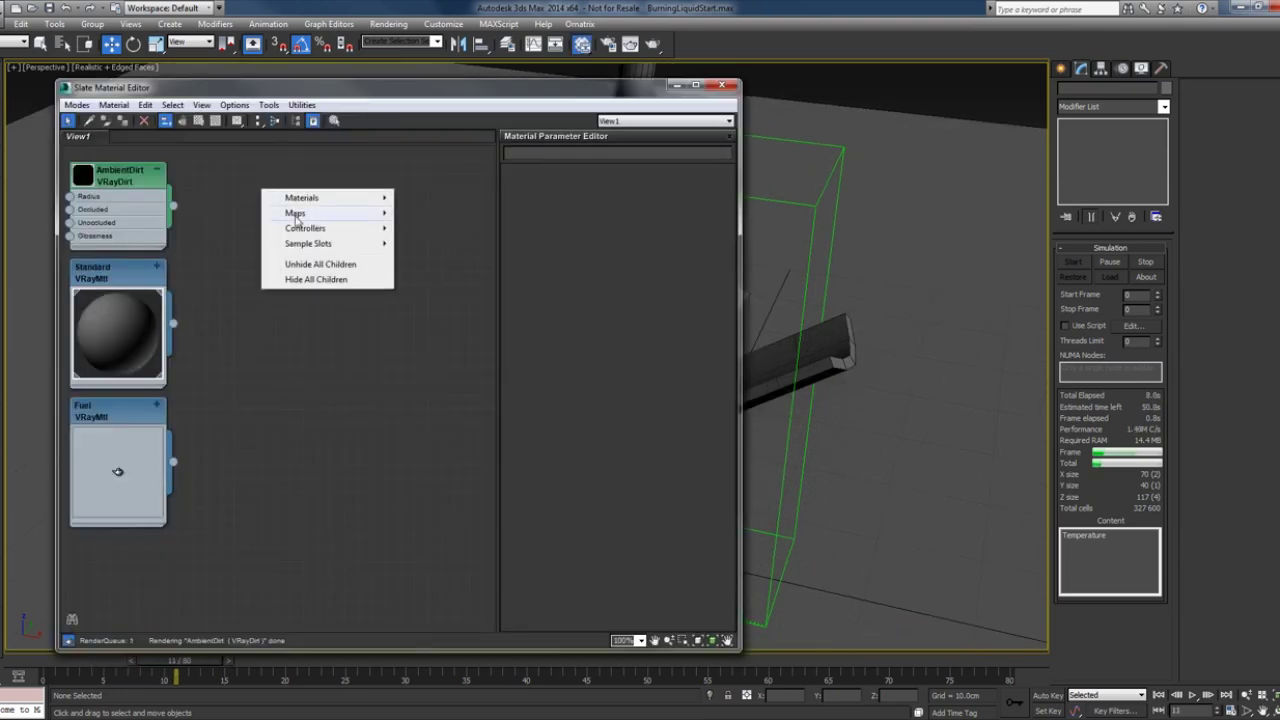
mouse_move(300, 185)
mouse_move(432, 200)
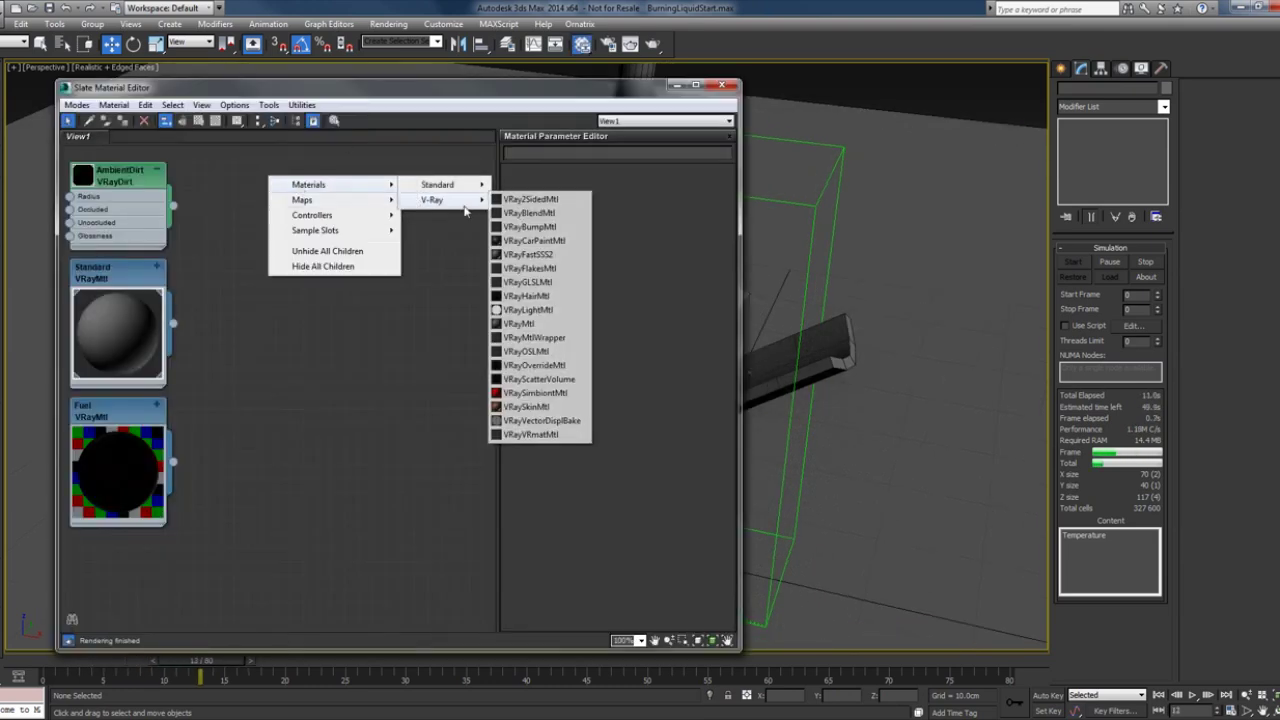
click(525, 324)
drag(310, 176, 326, 216)
click(336, 200)
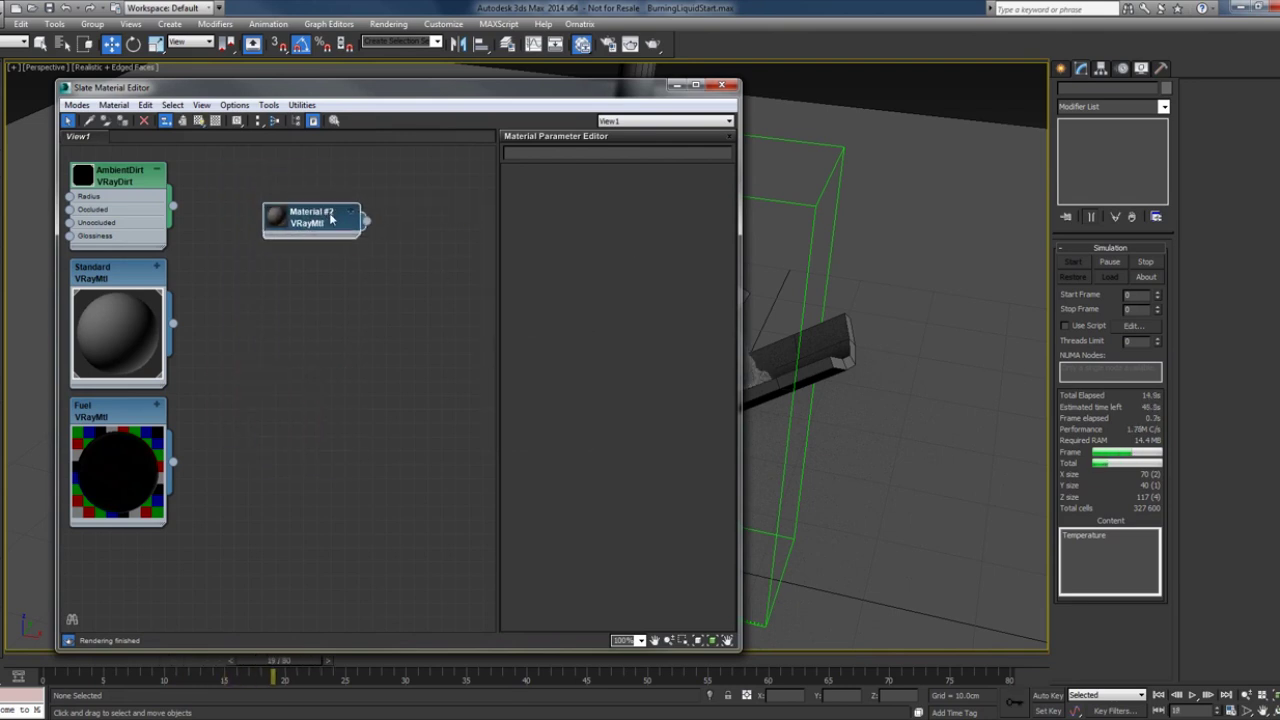
Rename the new VRayMtl material as Liquid
double_click(327, 216)
click(560, 152)
text(waterial #2)
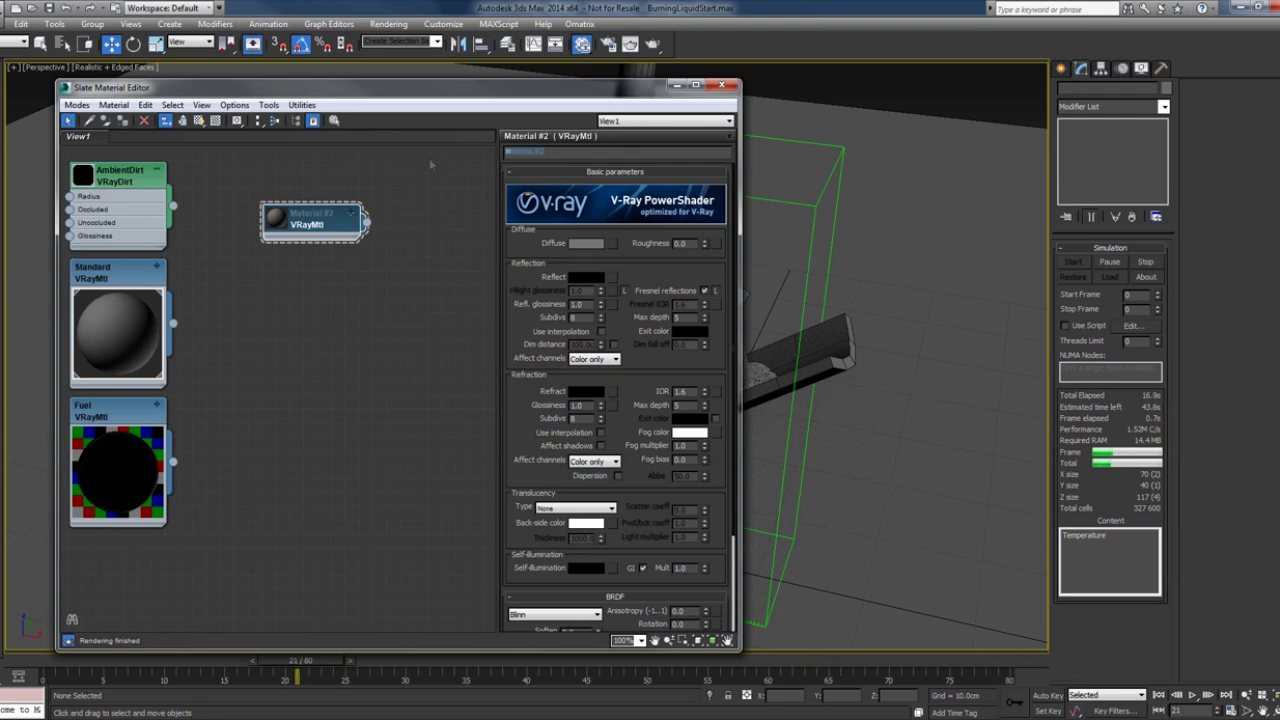
key(Return)
double_click(530, 152)
text(Liquid)
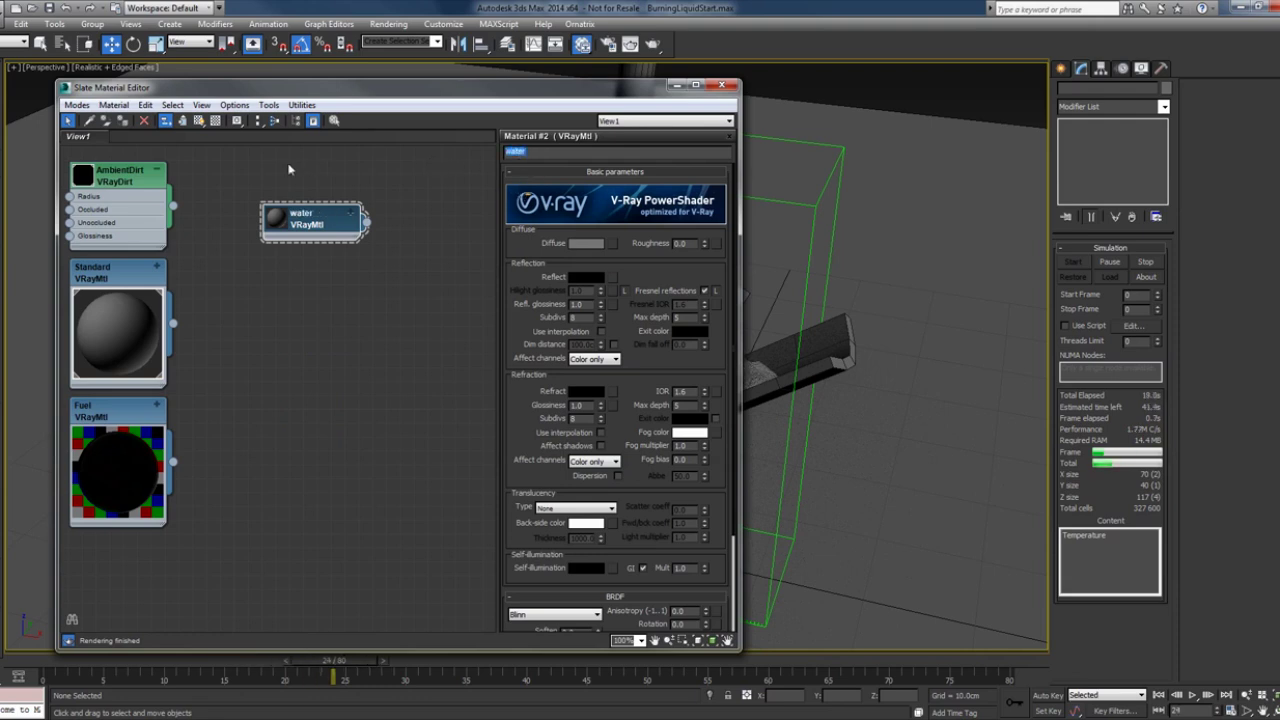
key(Return)
text(\)
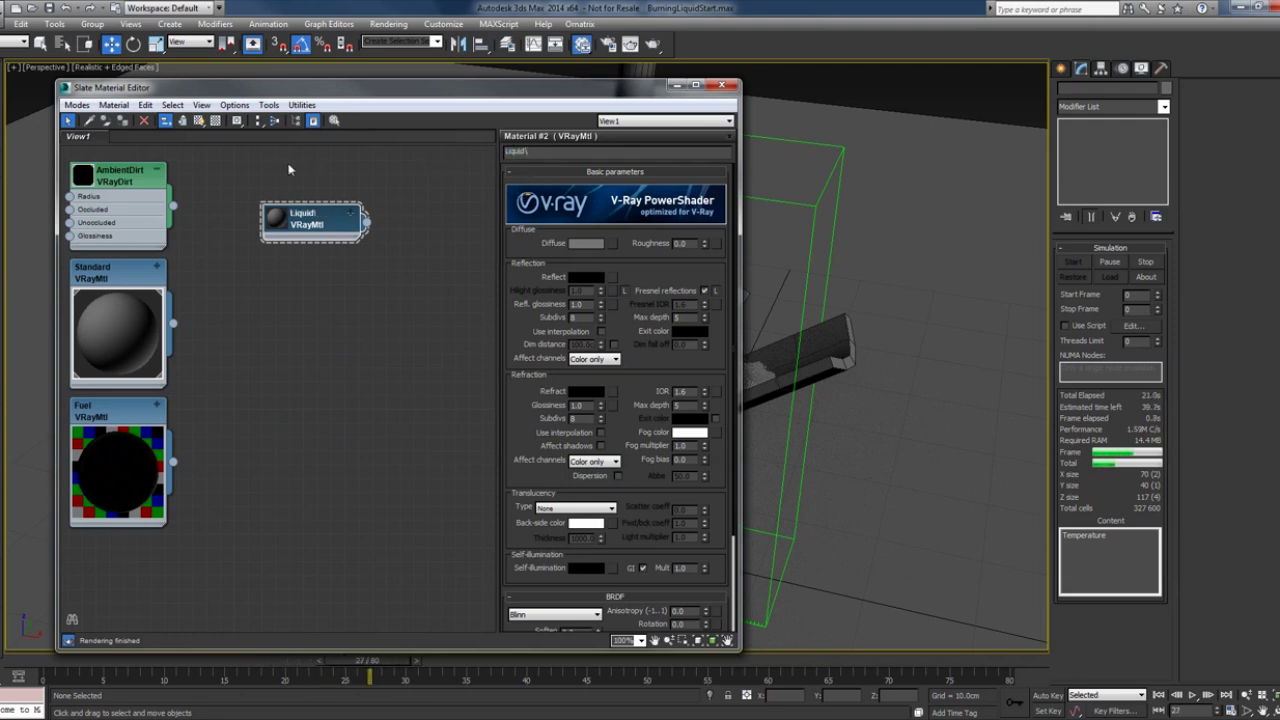
Set the Liquid material's diffuse colour to a medium blue with RGB 57, 131, 174
click(586, 243)
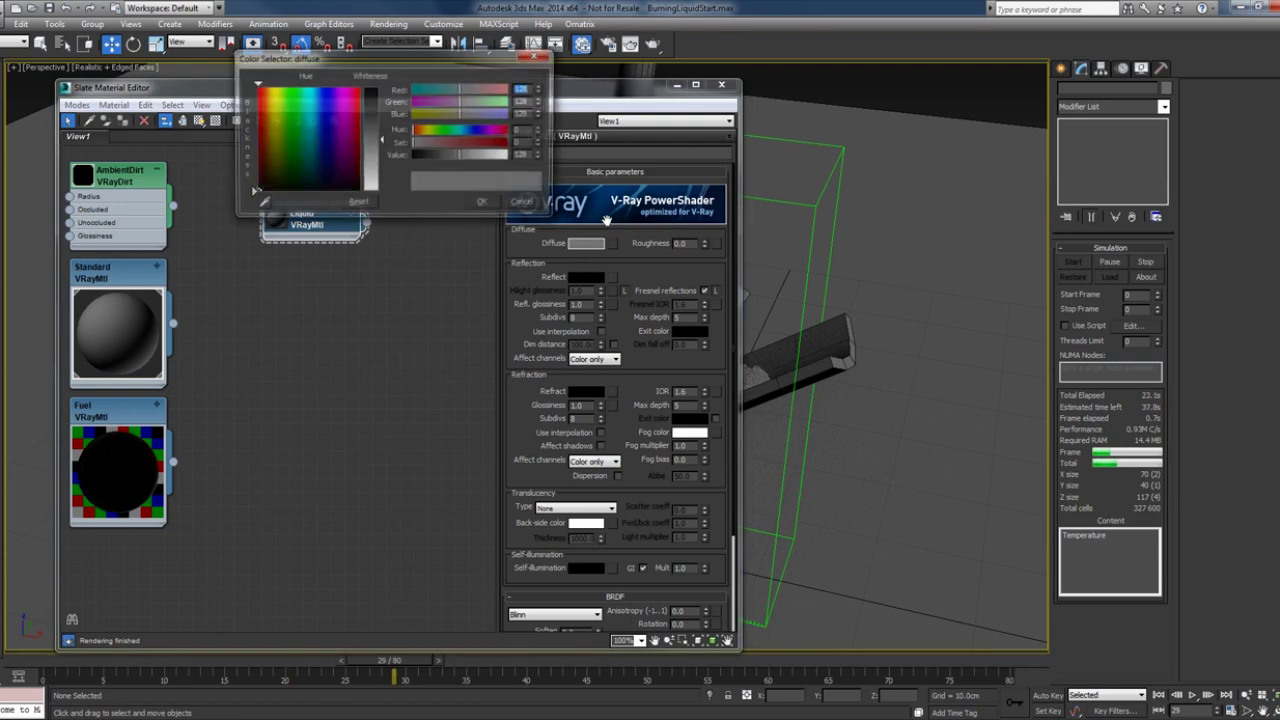
drag(331, 111, 311, 84)
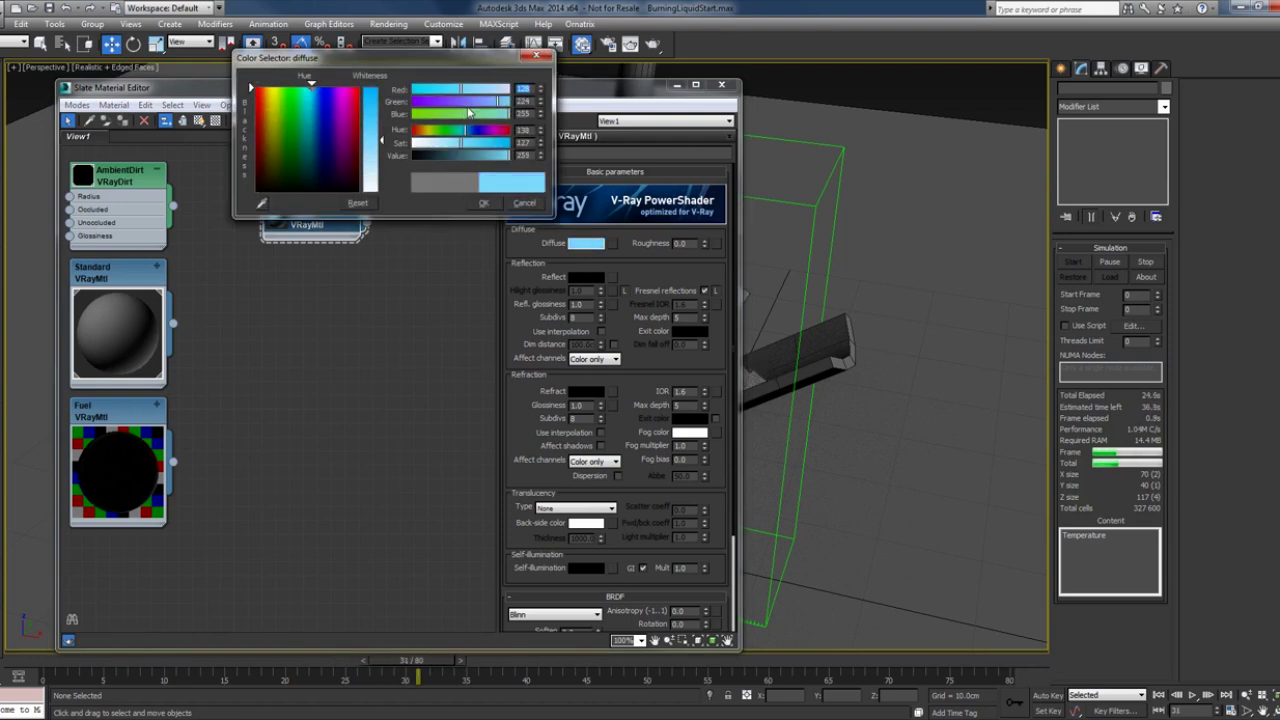
click(492, 154)
drag(485, 143, 478, 144)
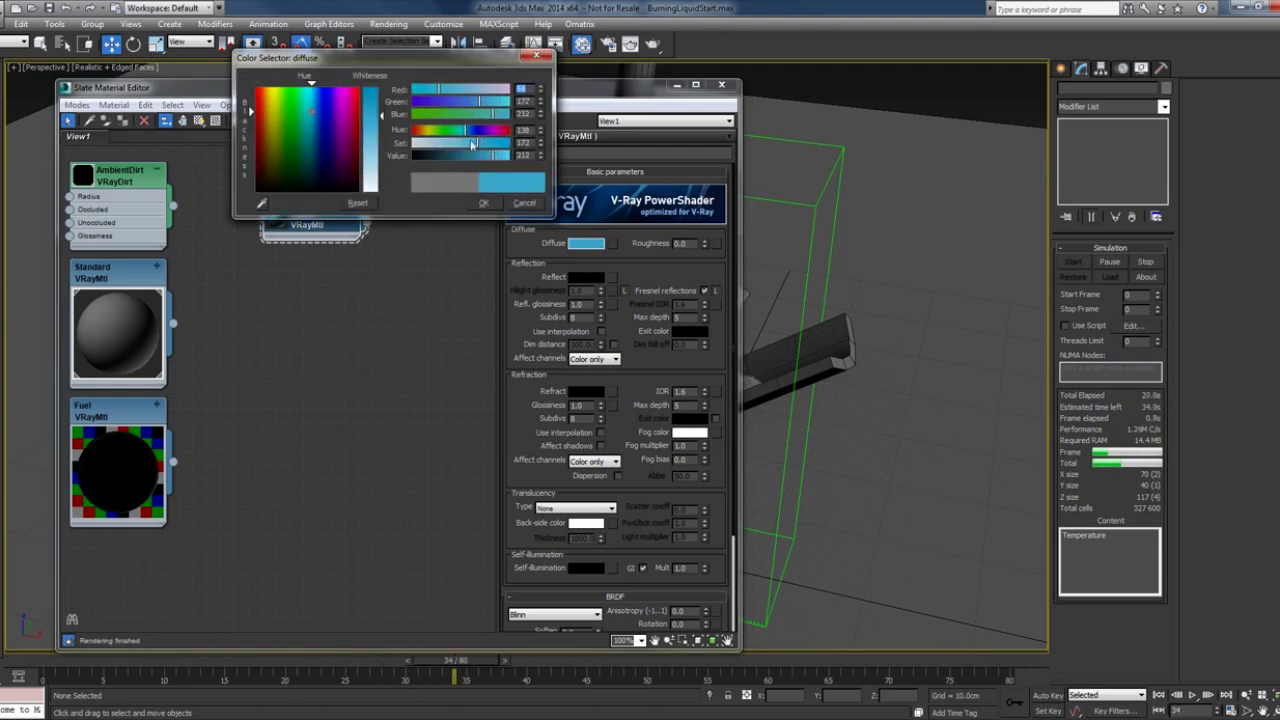
click(467, 132)
click(478, 155)
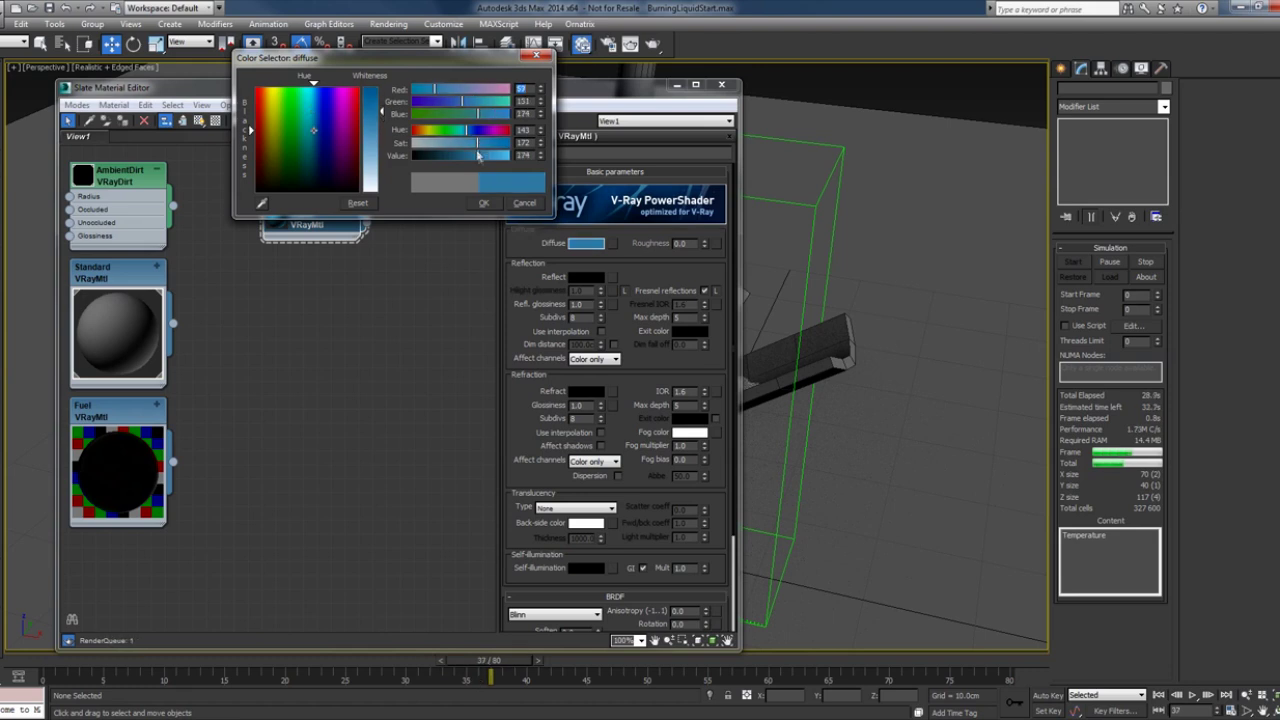
click(483, 202)
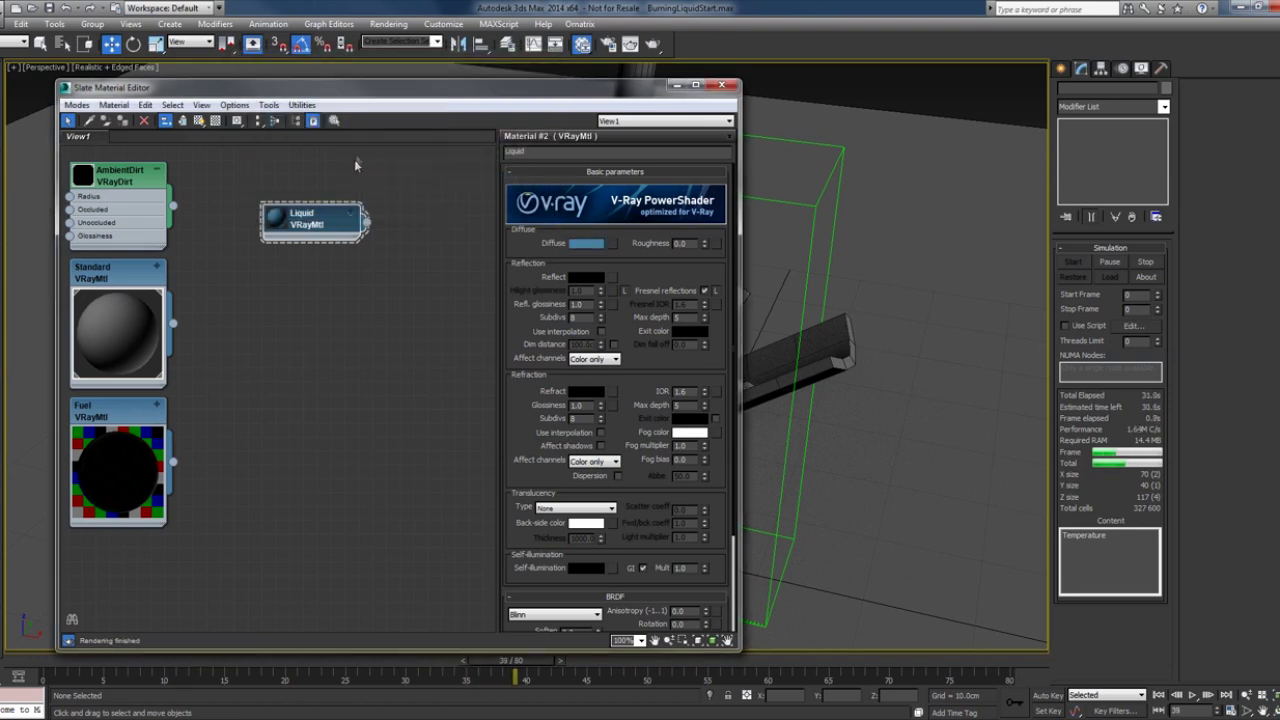
Assign the Liquid material to the liquid simulator and close the material editor
click(722, 84)
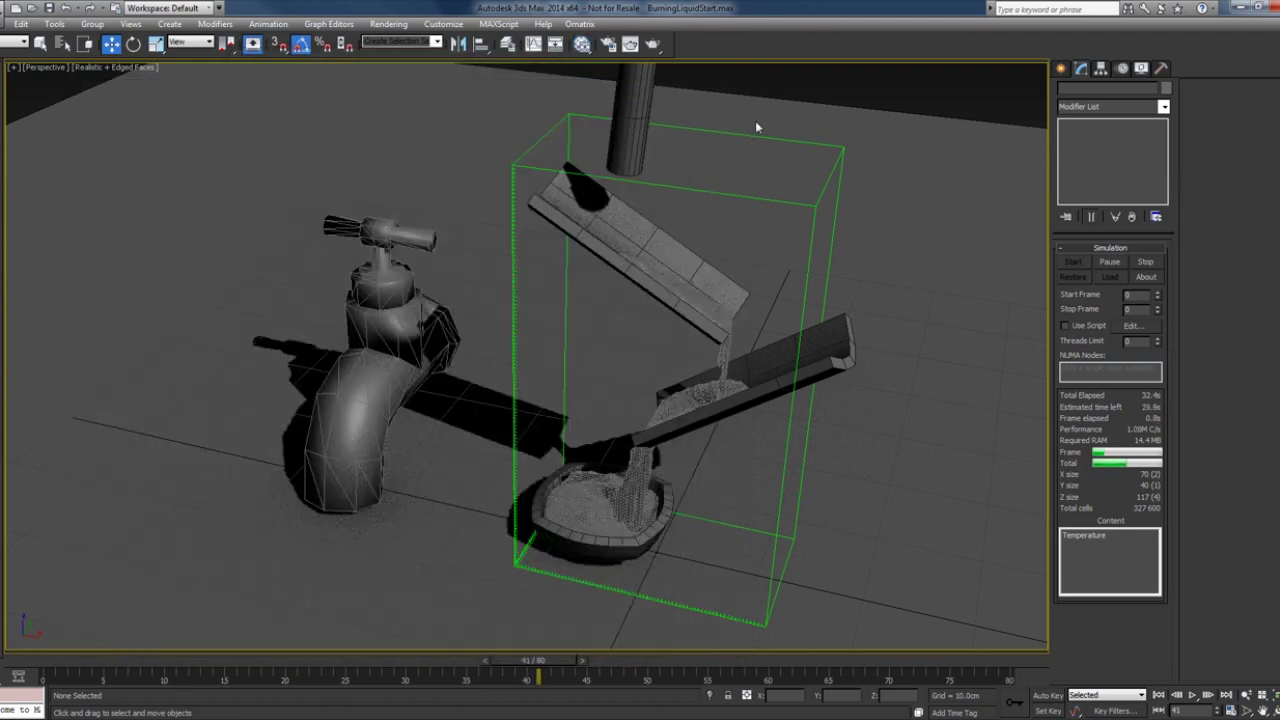
click(810, 206)
click(582, 44)
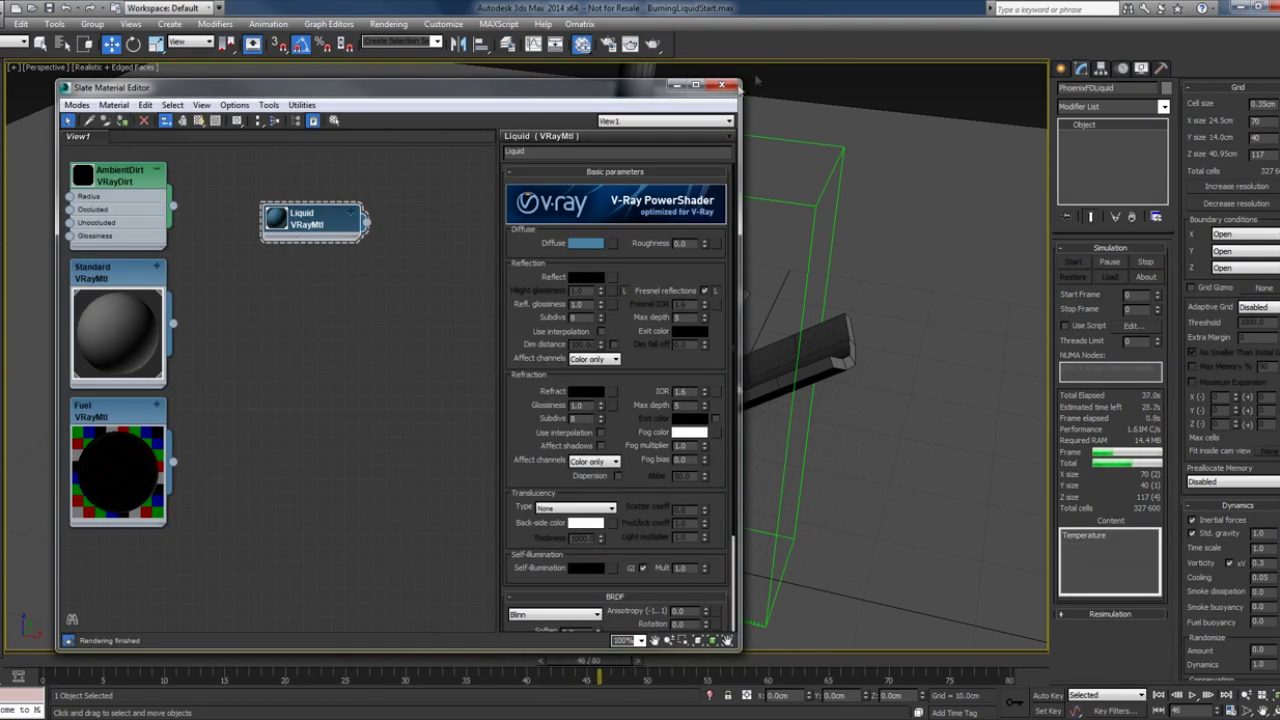
click(722, 84)
click(843, 103)
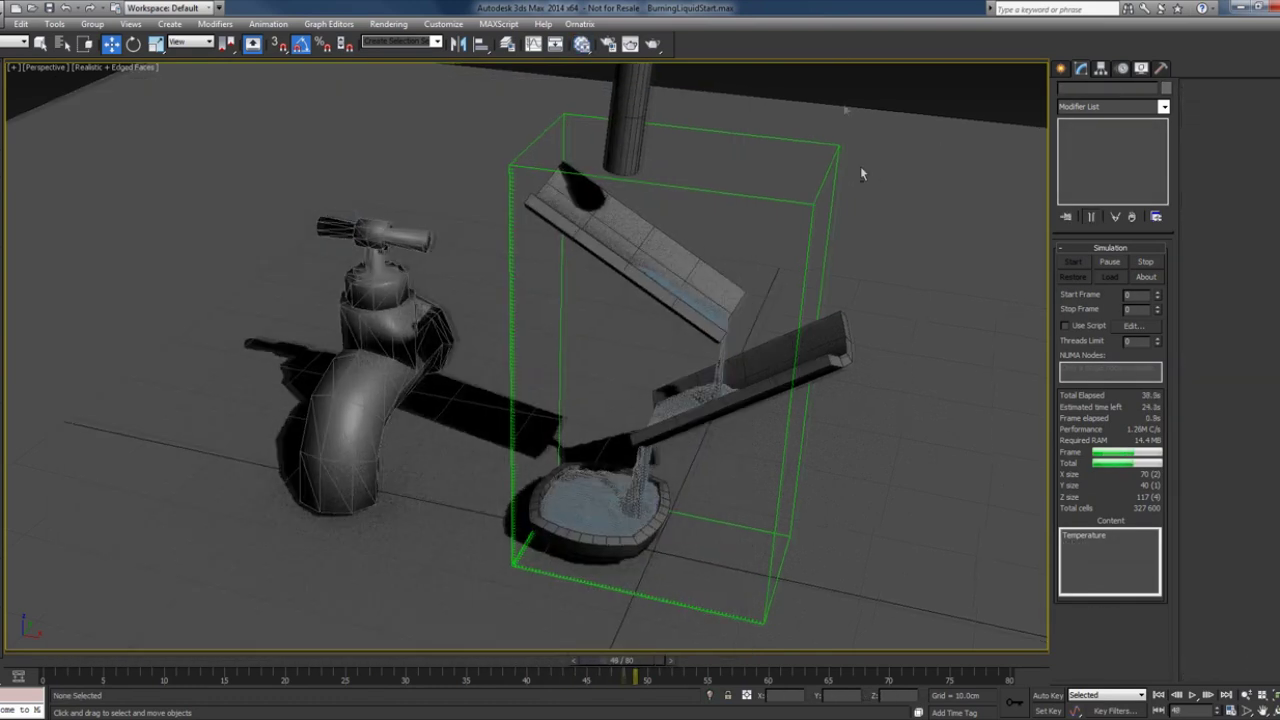
Hide the edged faces in the viewport and scrub through the simulated liquid's animation
key(F4)
middle_drag(852, 173, 876, 194)
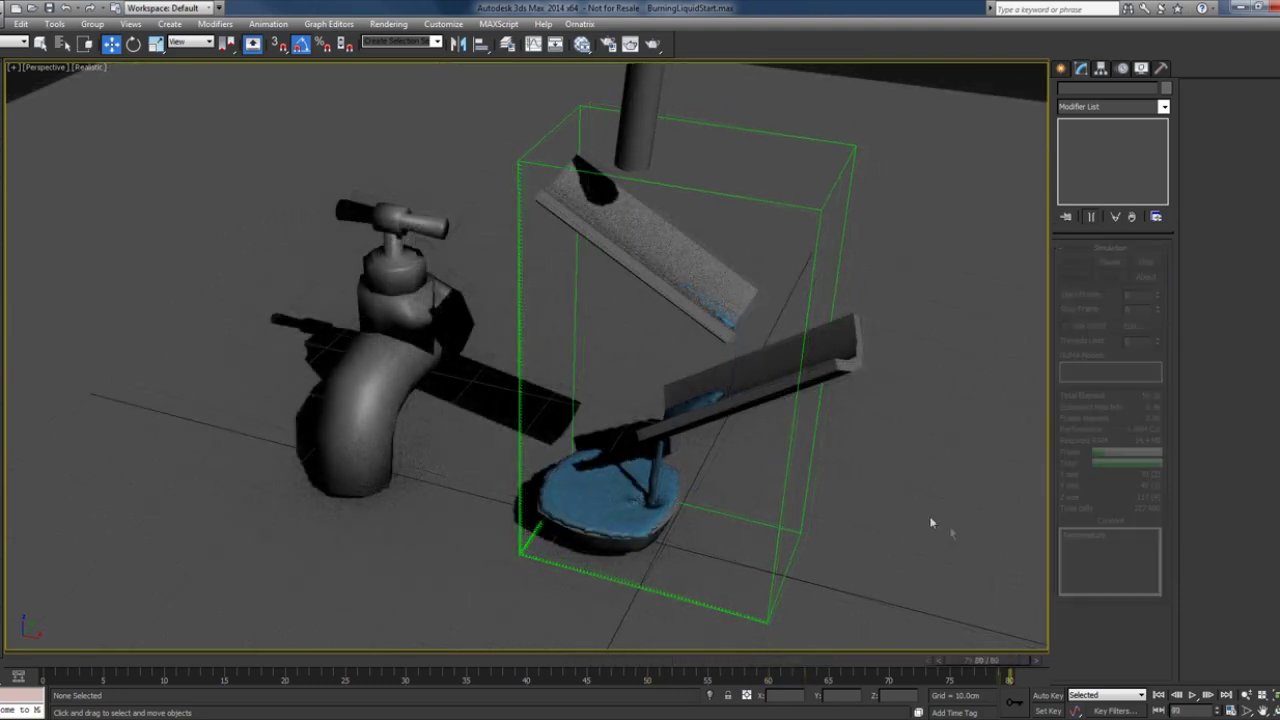
alt+middle_drag(930, 518, 908, 531)
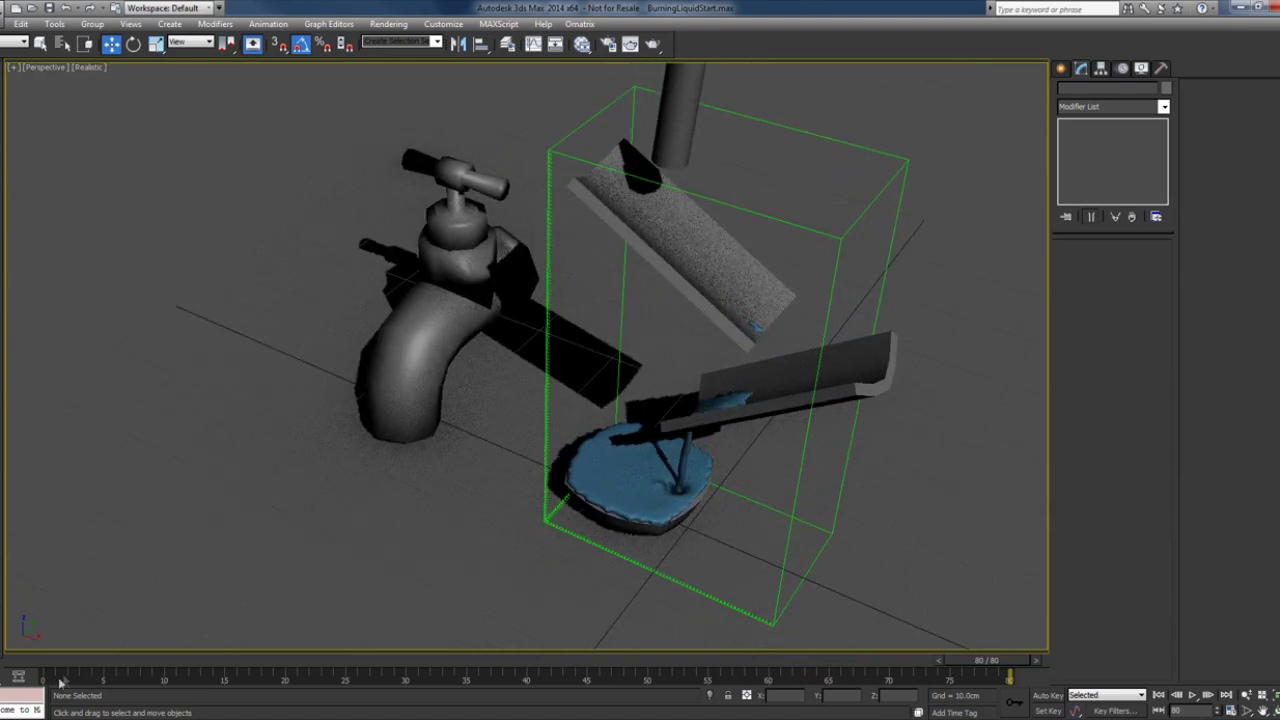
drag(58, 664, 161, 614)
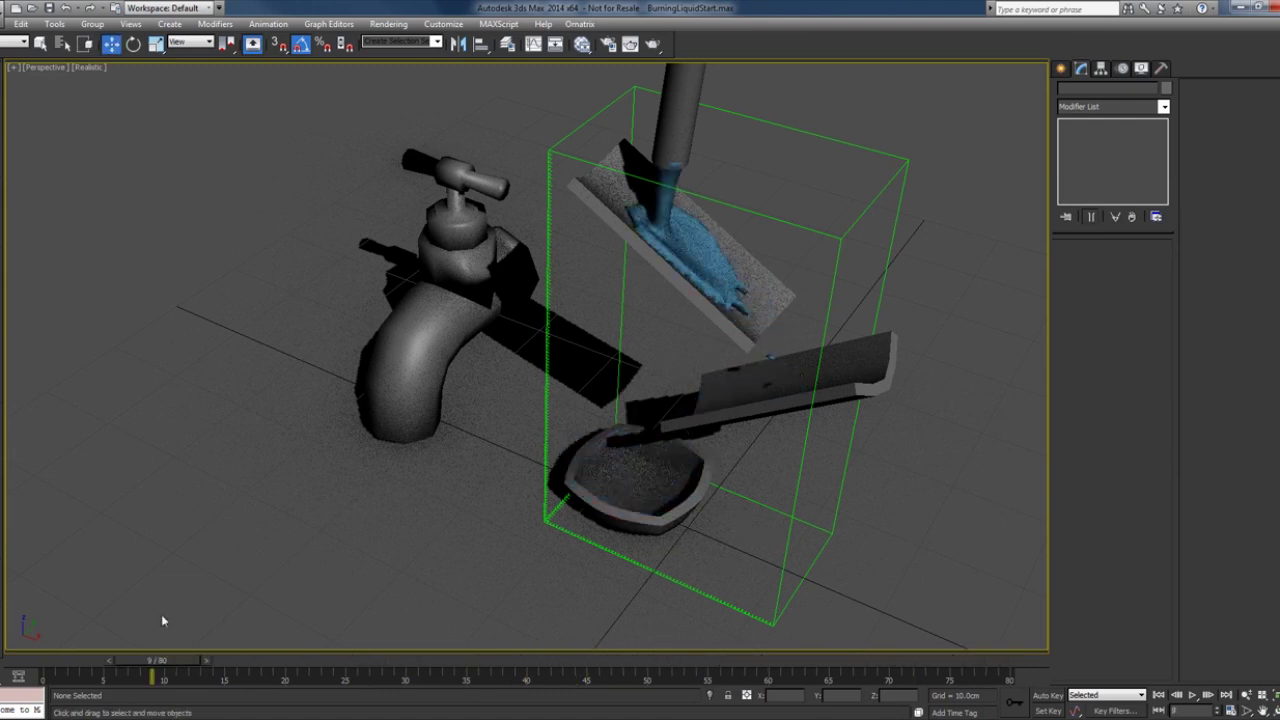
Switch to Pdplayer to examine the reference image of the liquid and fire simulators, and minimise it
alt+middle_drag(488, 490, 580, 447)
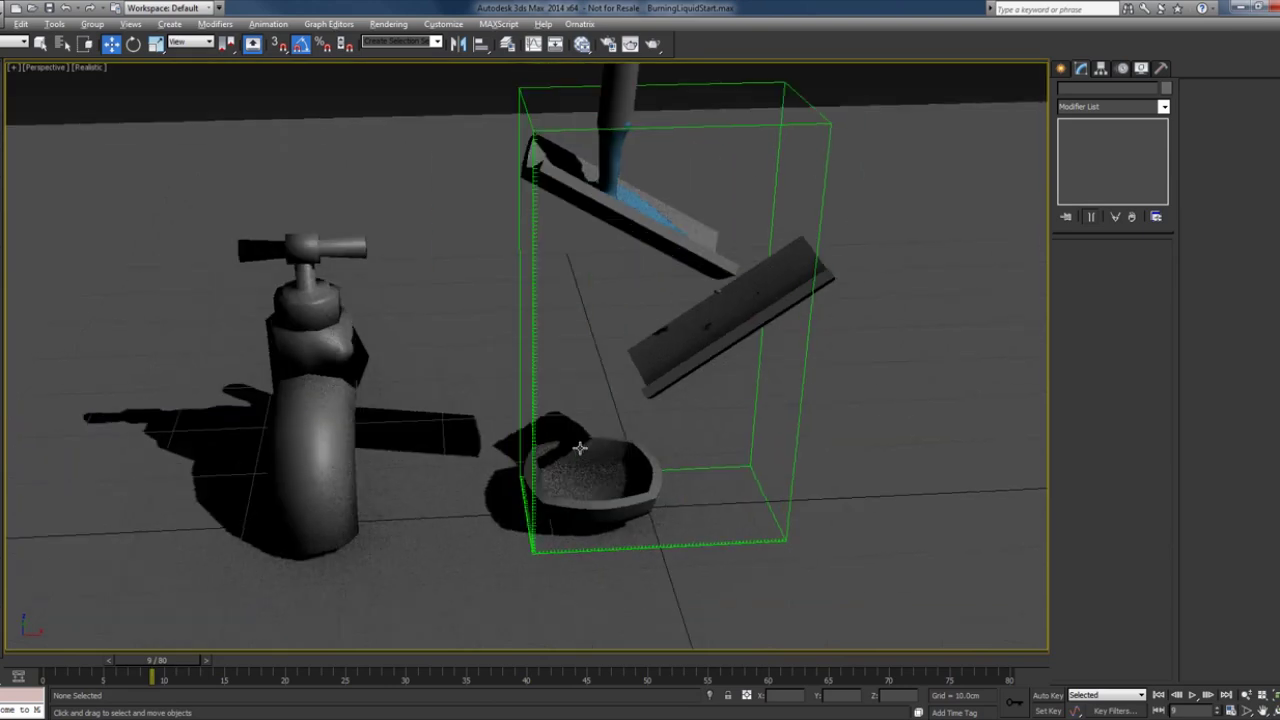
scroll(580, 447, down, 8)
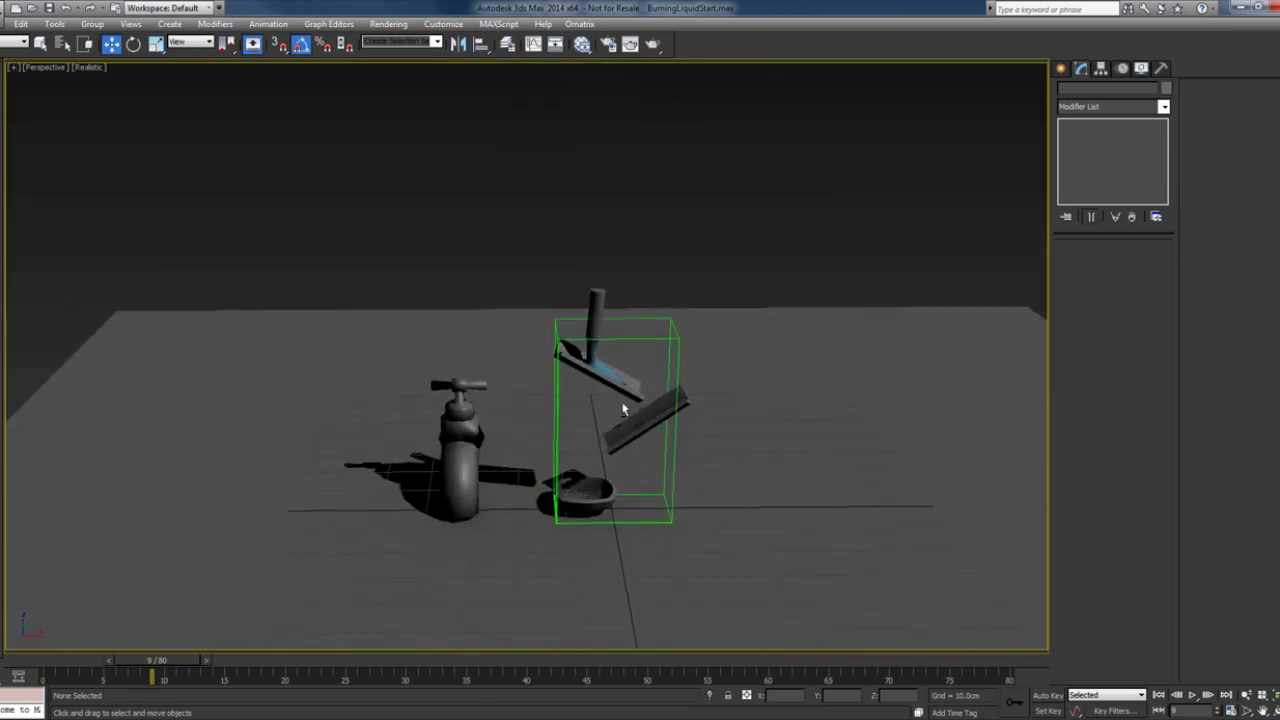
scroll(622, 408, up, 3)
click(200, 719)
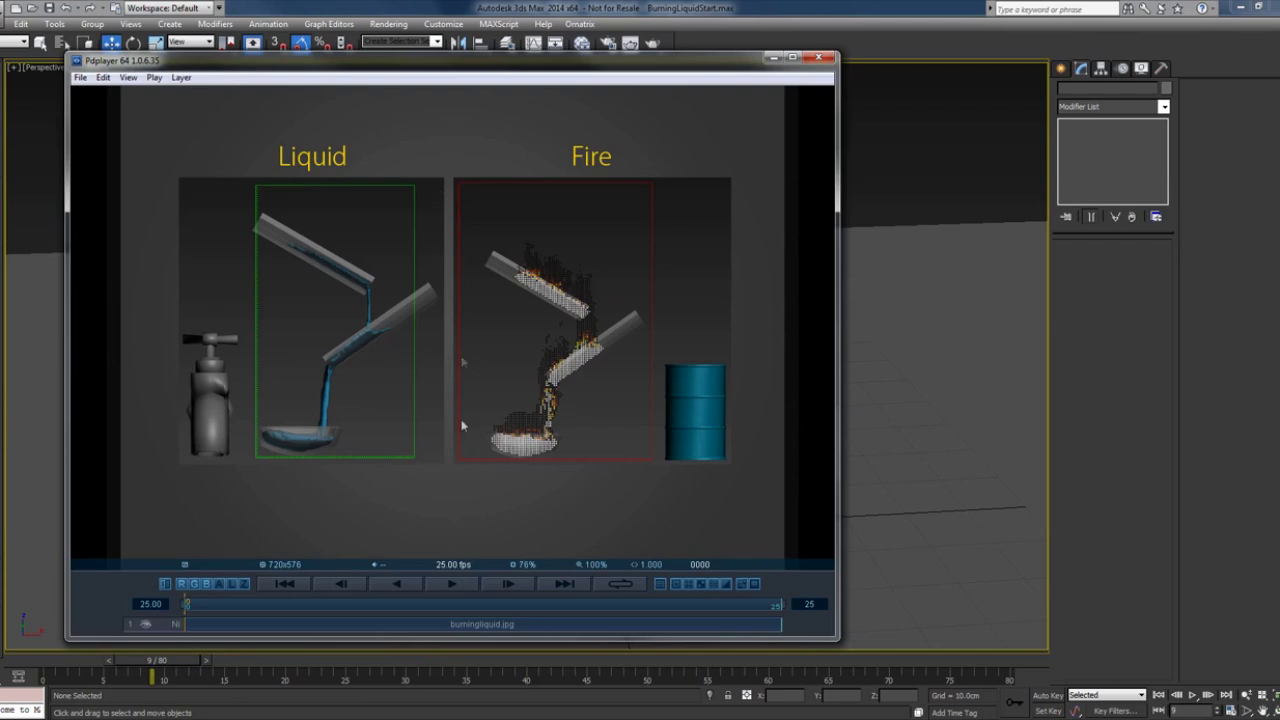
click(771, 57)
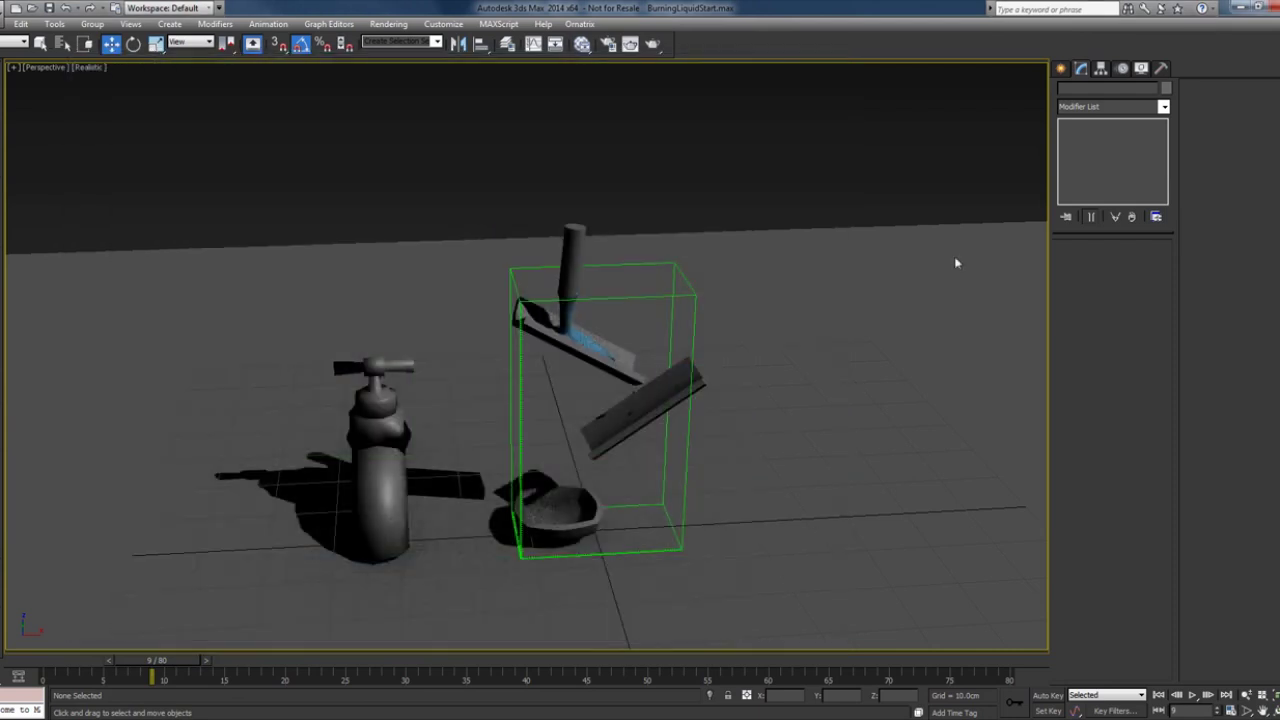
Create a second PhoenixFD simulator, about 39 × 26 × 48 cm, enclosing the liquid simulator, and set its cell size to 0.35 cm
click(1061, 68)
click(1066, 91)
click(1113, 110)
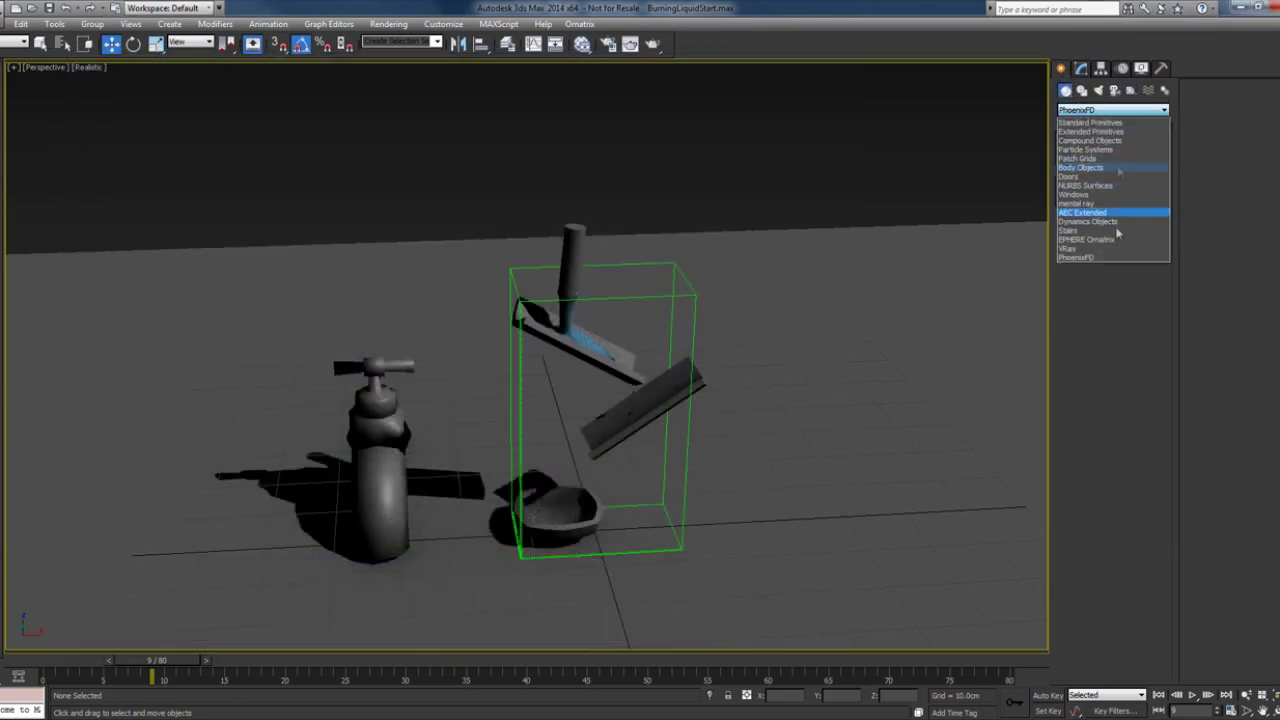
click(1108, 260)
click(1085, 157)
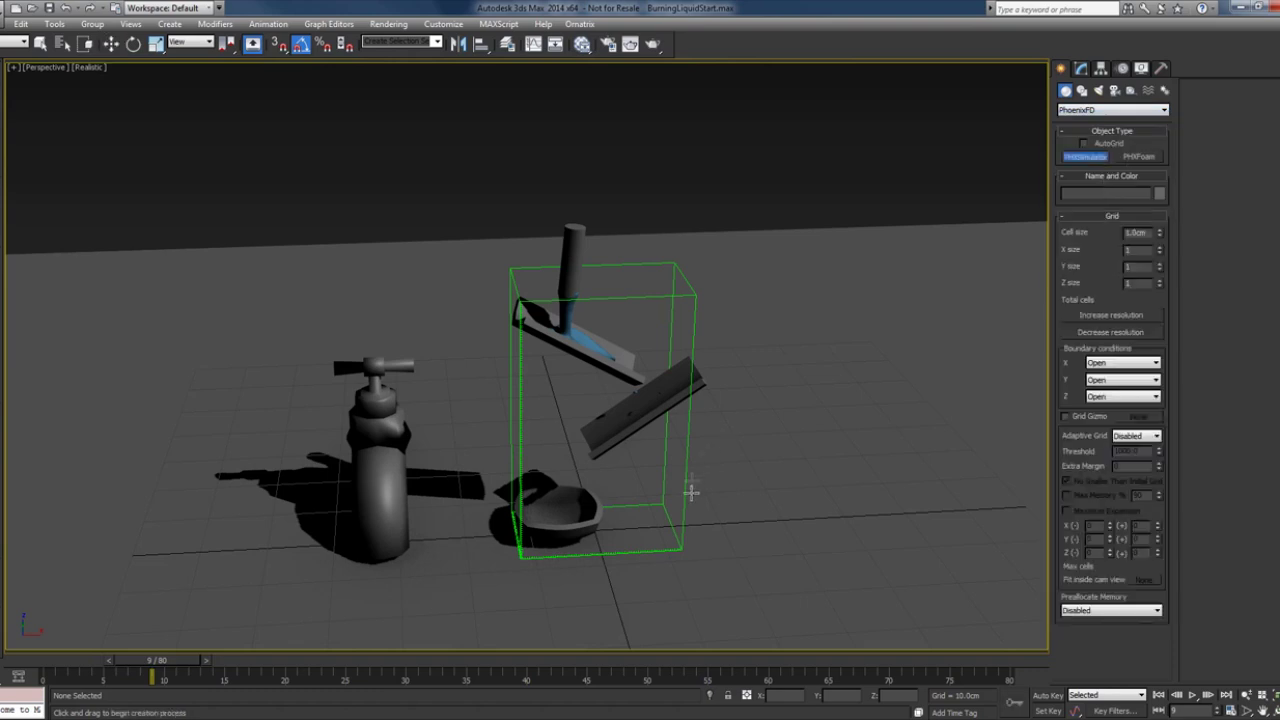
drag(691, 491, 480, 586)
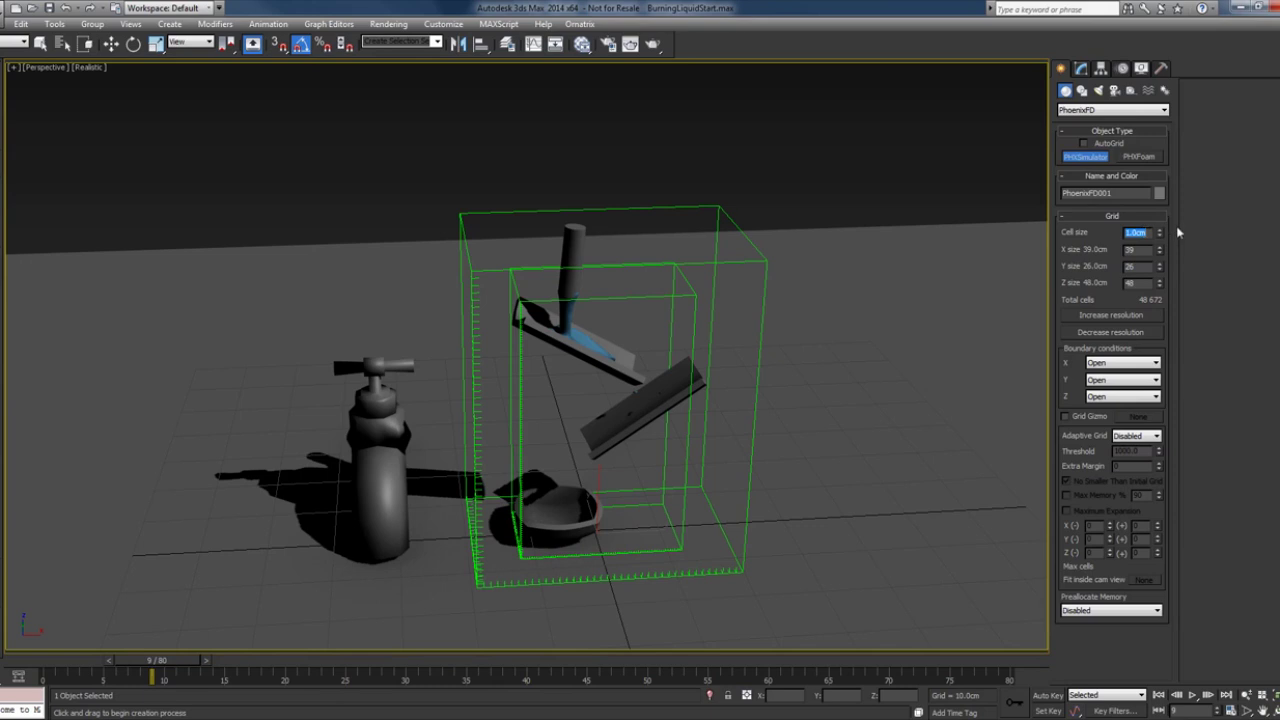
text(0.35)
key(Return)
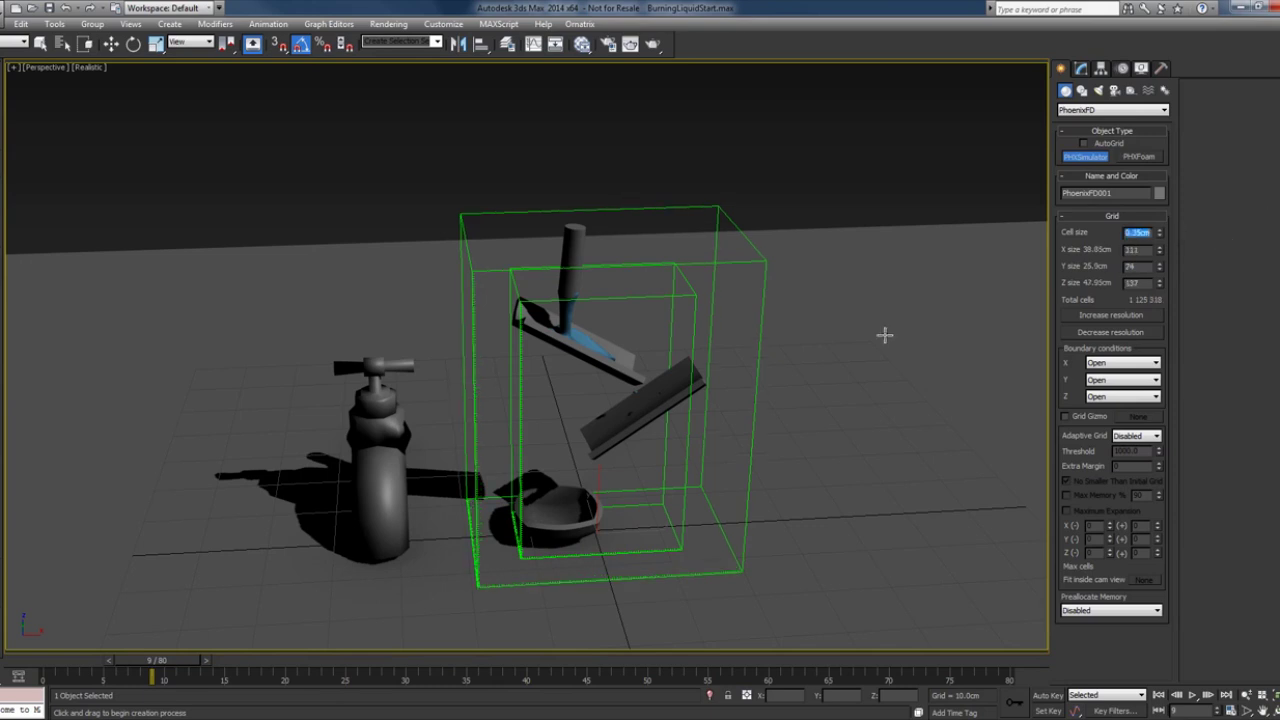
Resize the new simulator's grid to 100 cells in X, 70 in Y and 147 in Z, checking it in the top and front views
key(t)
scroll(858, 305, down, 2)
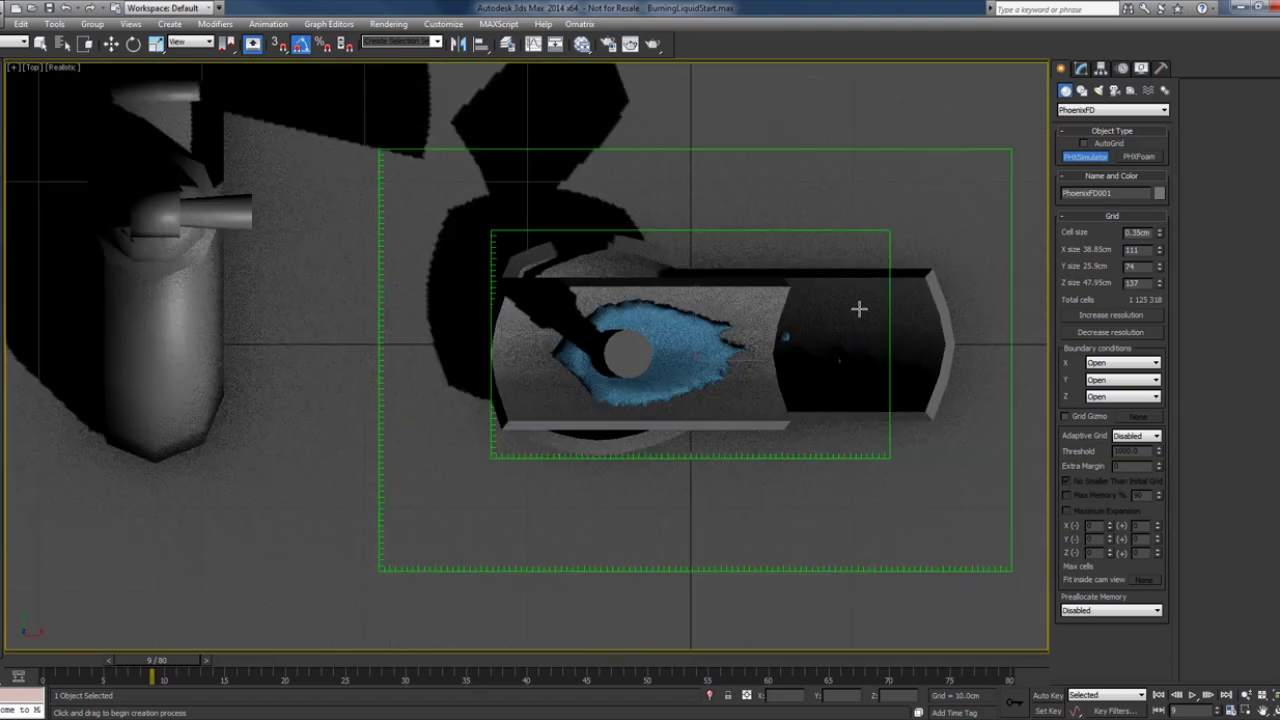
middle_drag(858, 308, 843, 307)
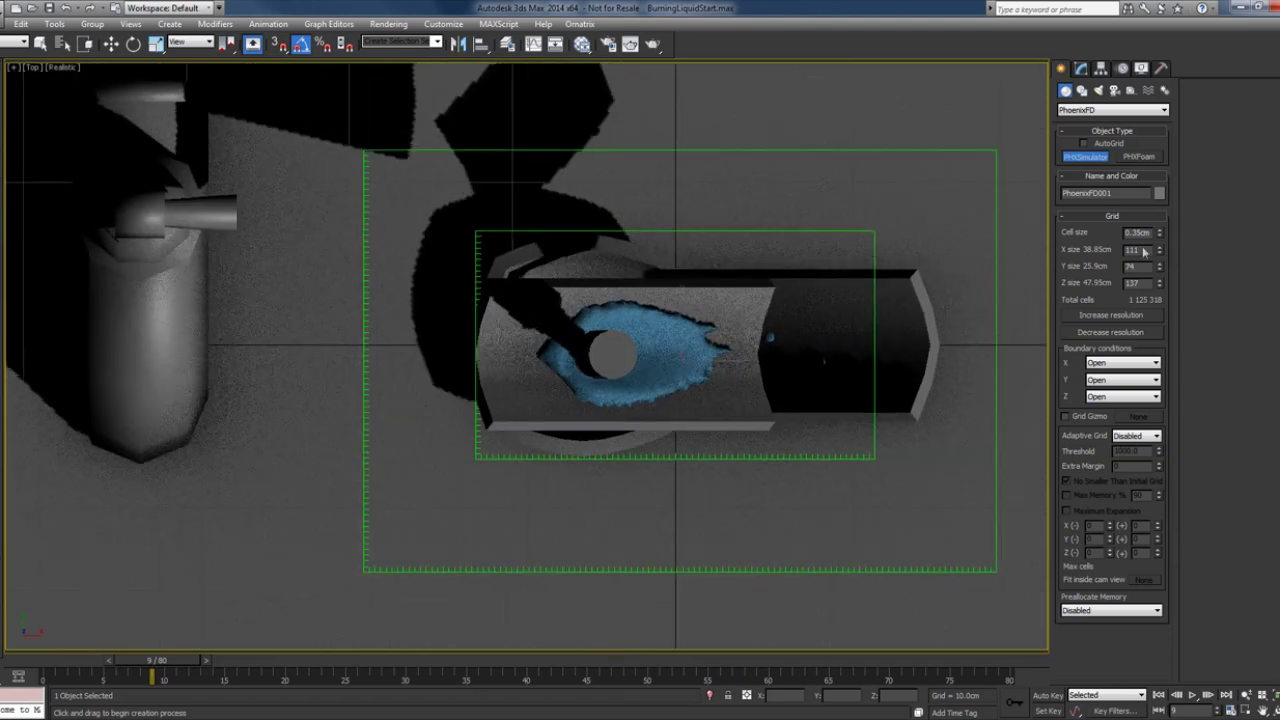
drag(1160, 252, 1162, 260)
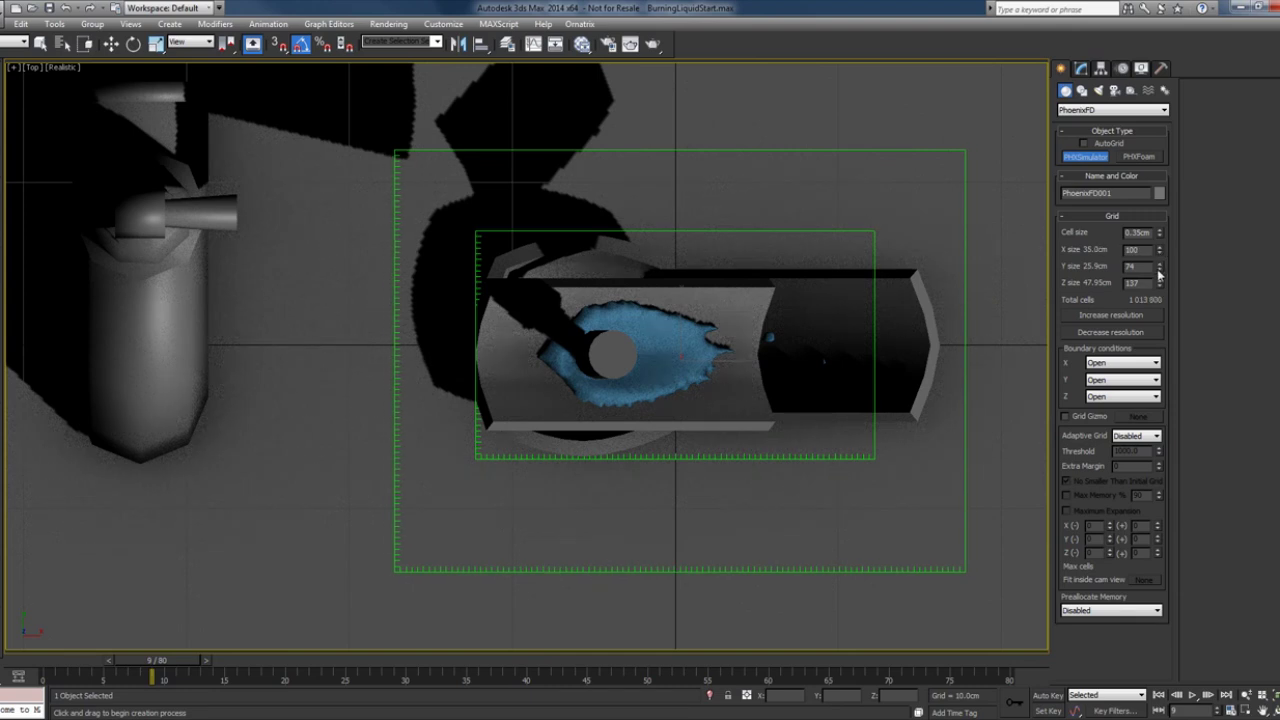
drag(1160, 273, 1157, 290)
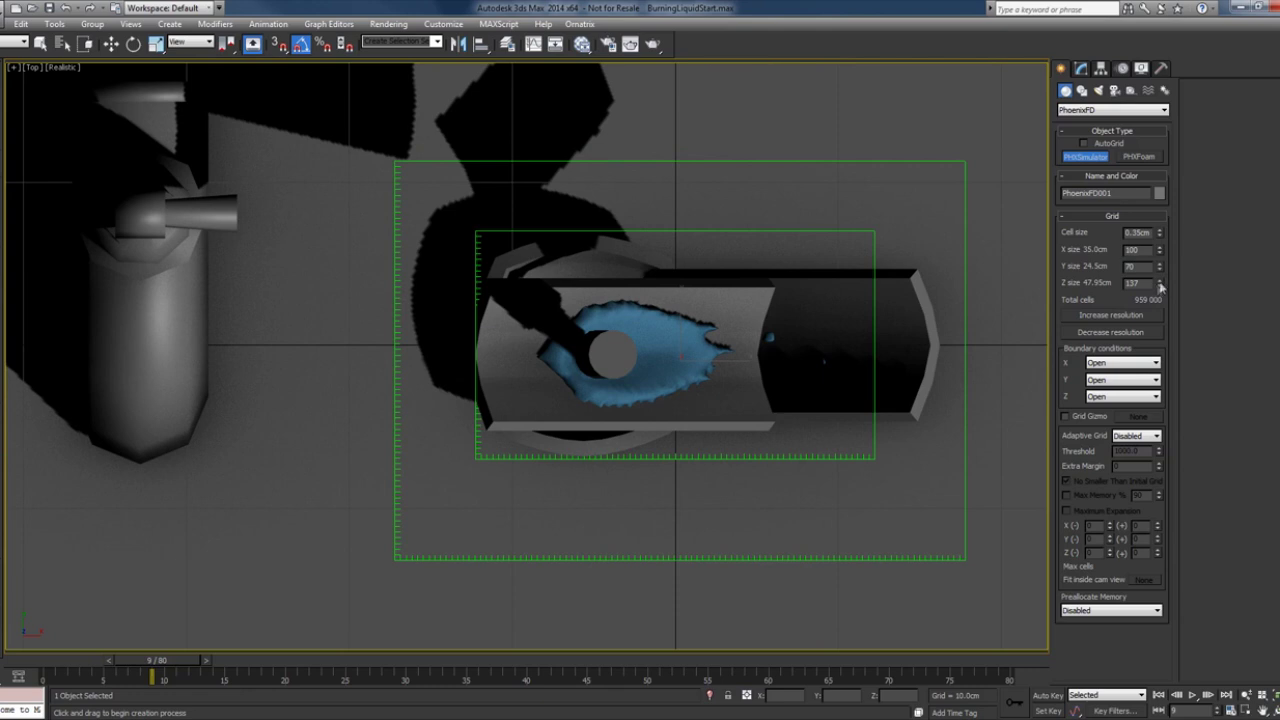
key(f)
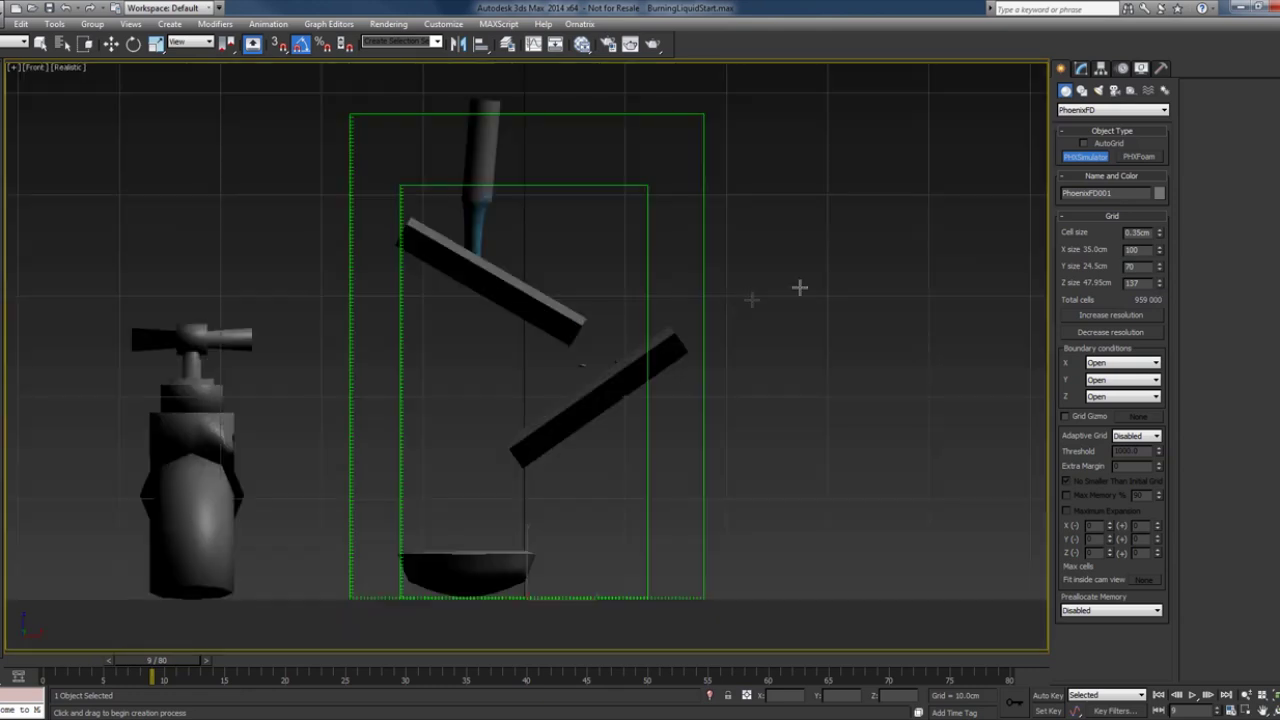
drag(1162, 289, 1160, 282)
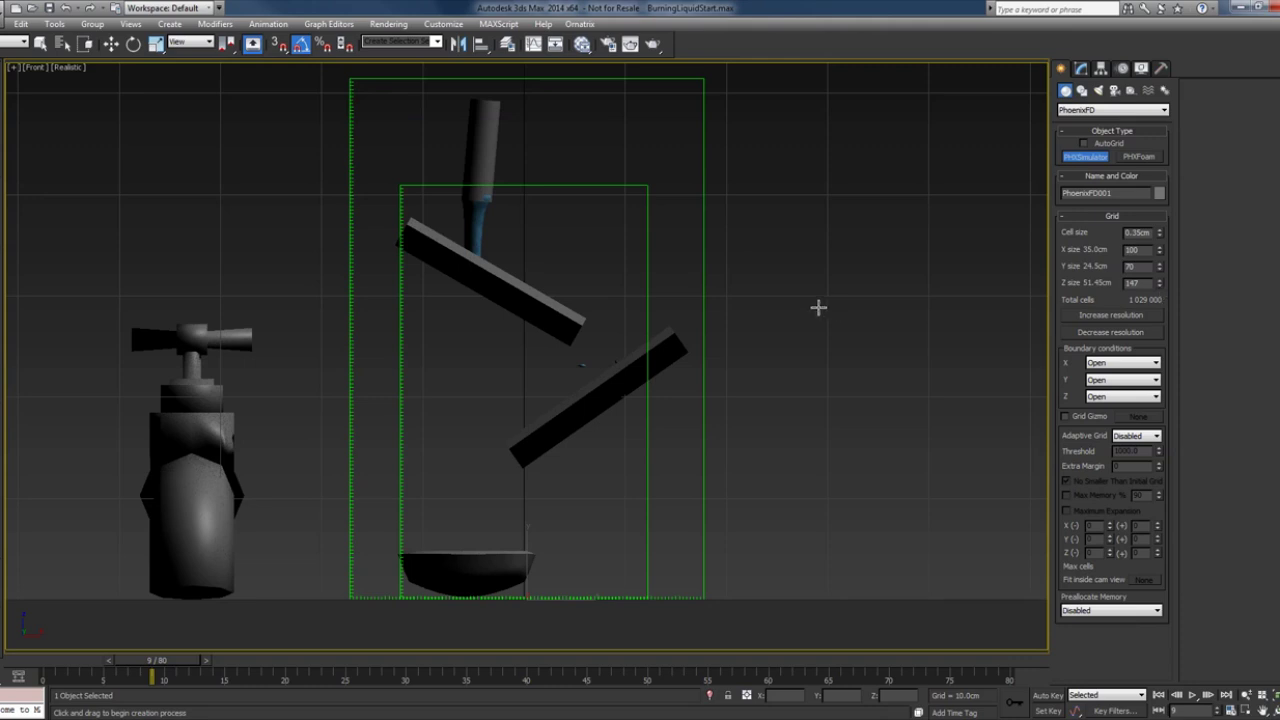
Rename the new simulator PhoenixFDFire and return to an angled perspective view of the scene
click(1081, 68)
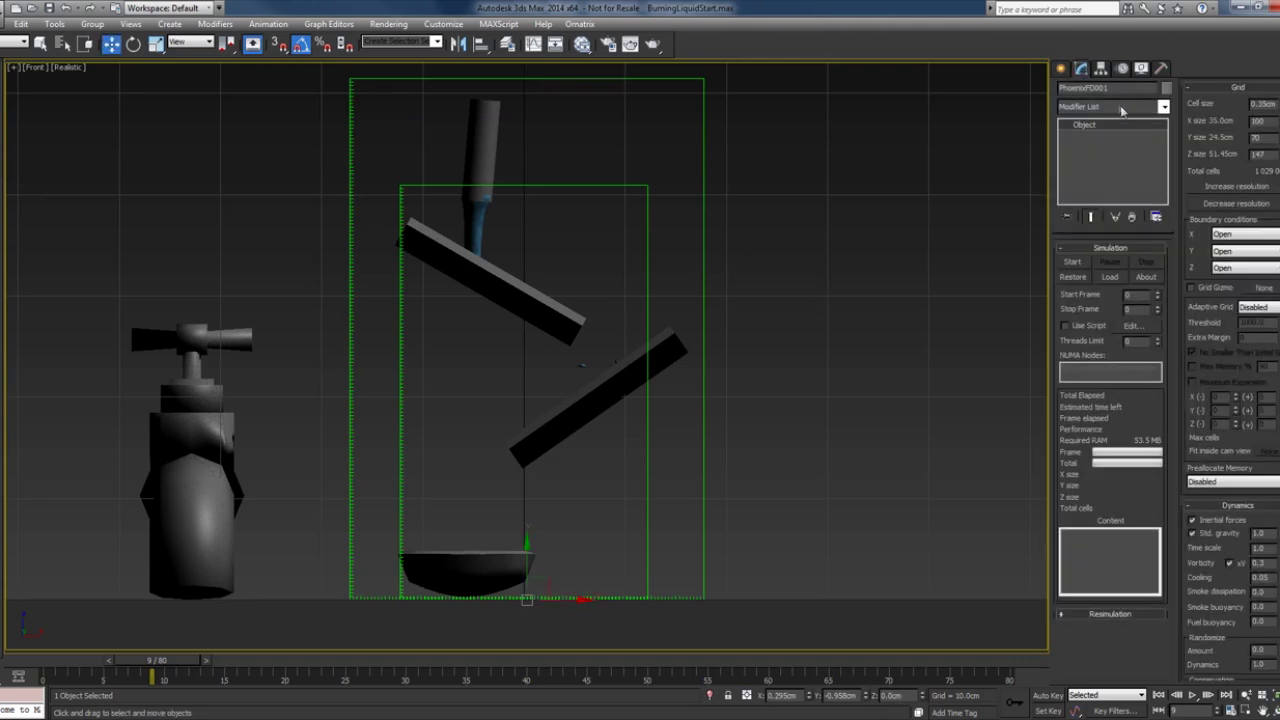
drag(1108, 90, 1095, 90)
key(v)
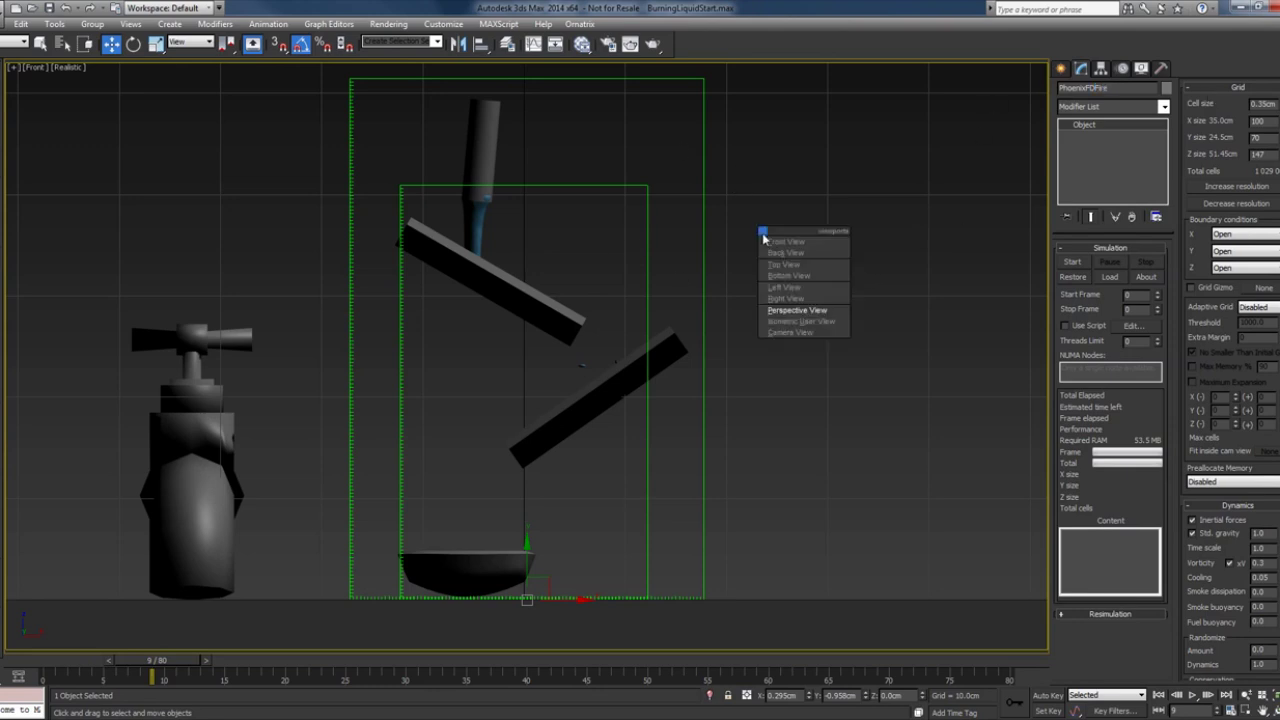
click(773, 310)
scroll(703, 311, down, 3)
alt+middle_drag(703, 311, 784, 523)
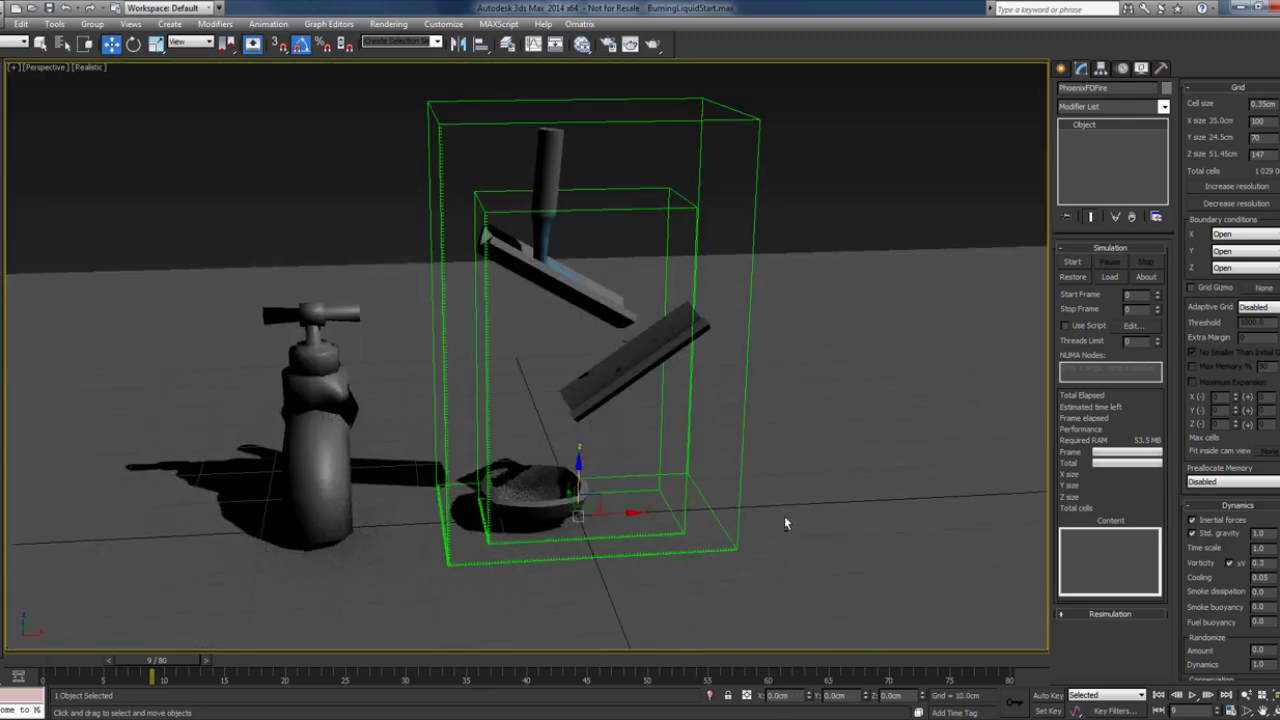
Create a PHXSource helper on the ground beside the simulators and enable its Can pick Phoenix option
click(1060, 71)
click(1060, 70)
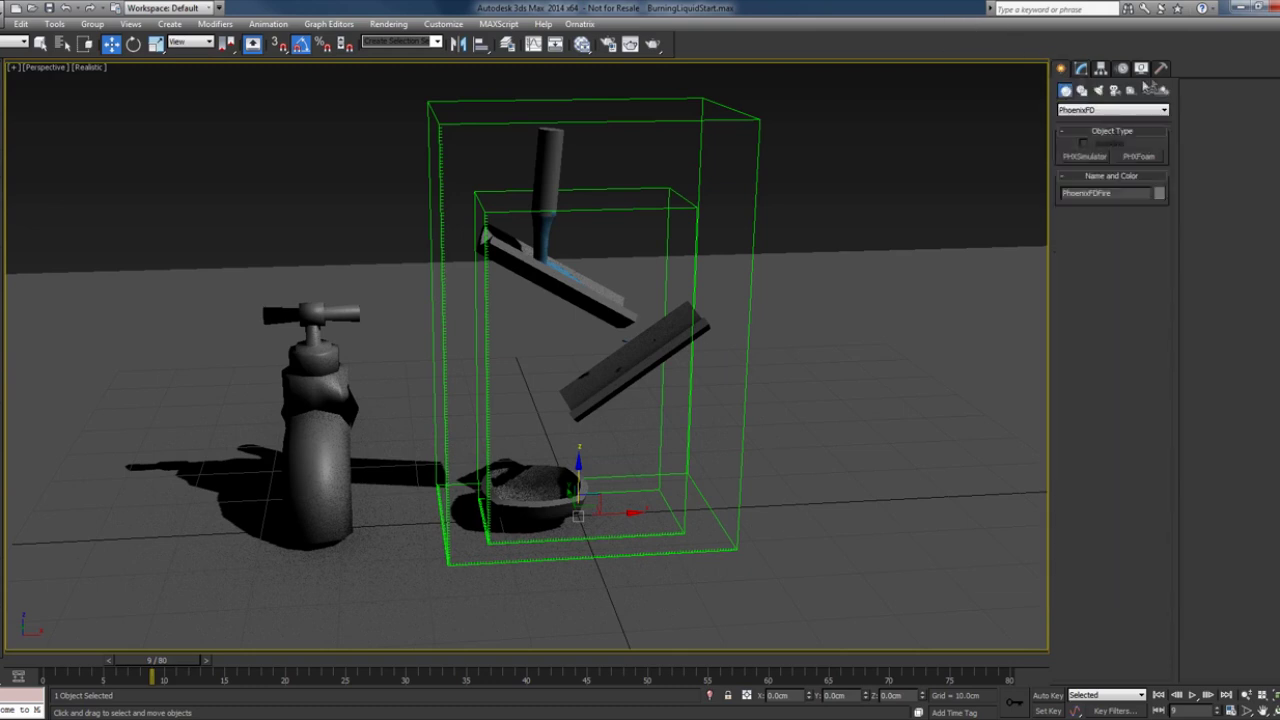
click(1115, 90)
click(1123, 110)
click(1131, 91)
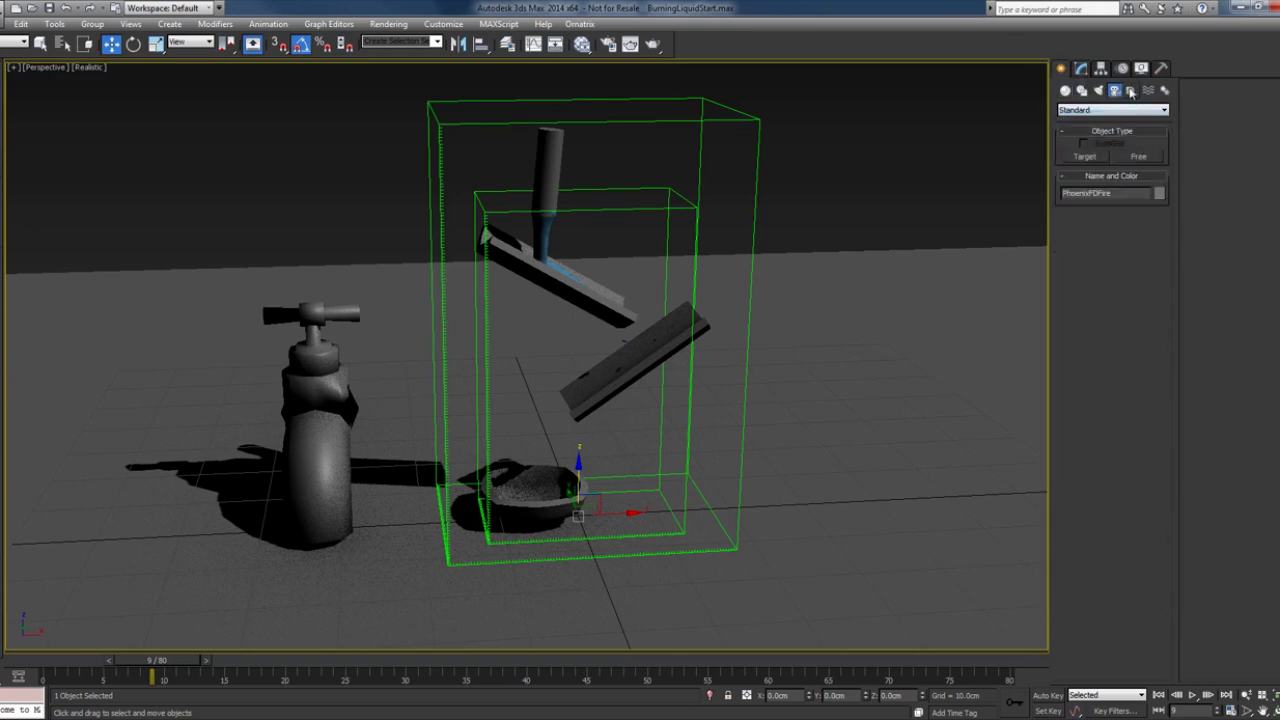
click(1085, 157)
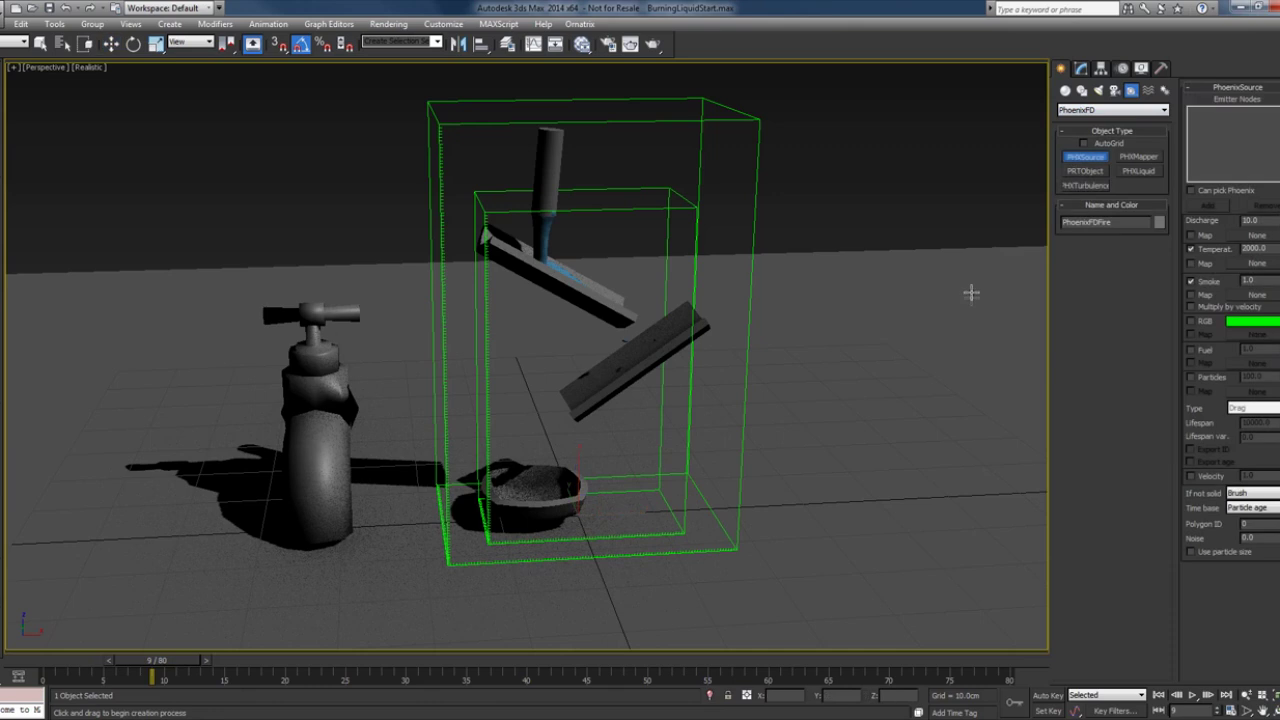
drag(807, 505, 848, 482)
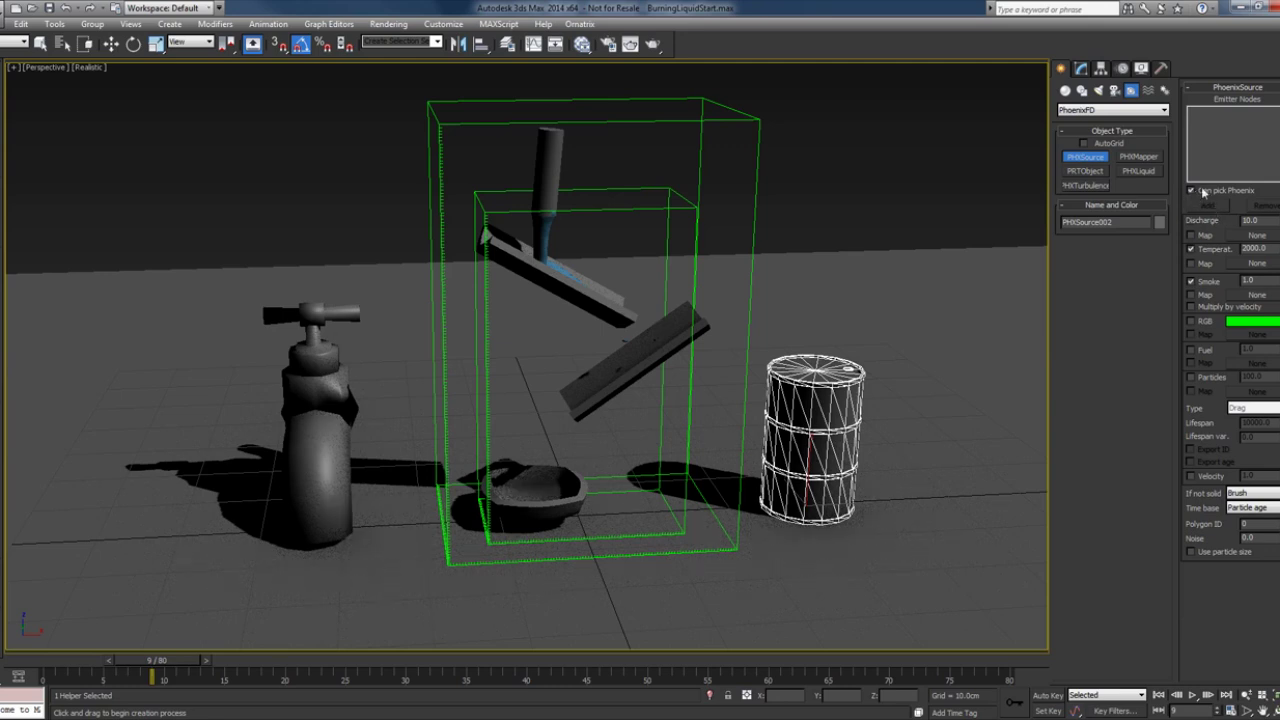
key(w)
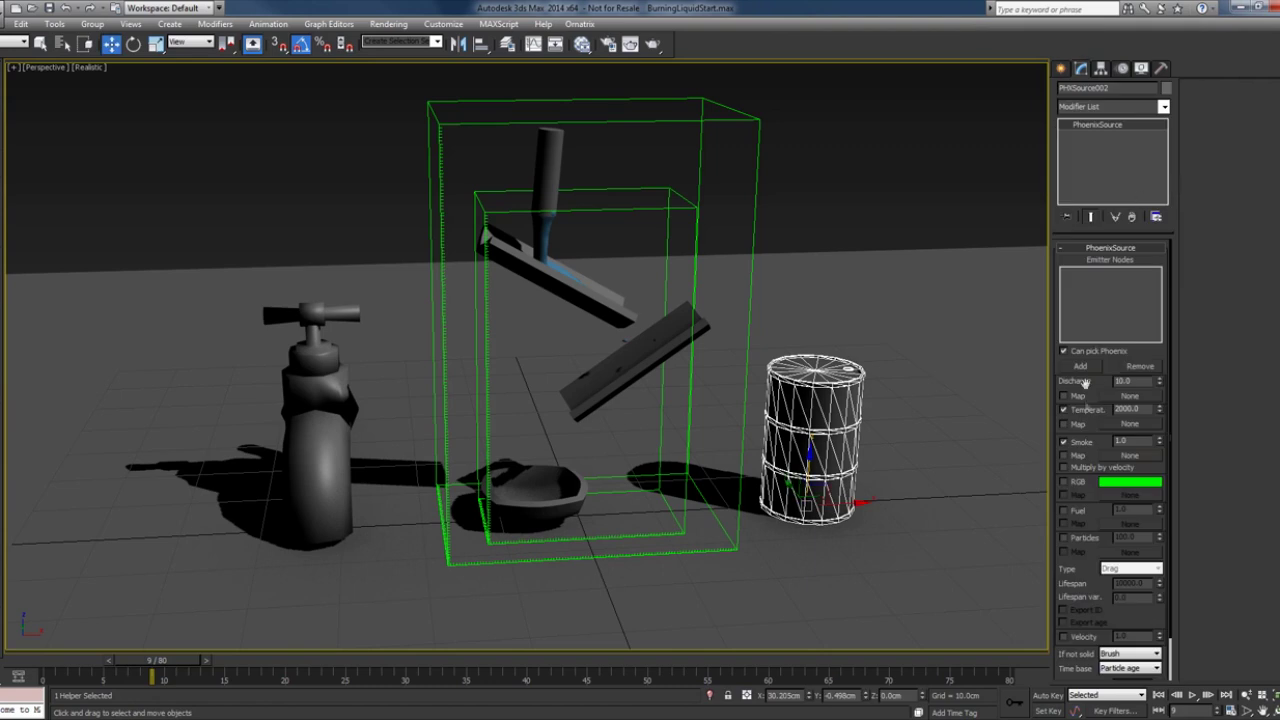
Add PhoenixFDLiquid to the new source's emitter nodes
click(1082, 367)
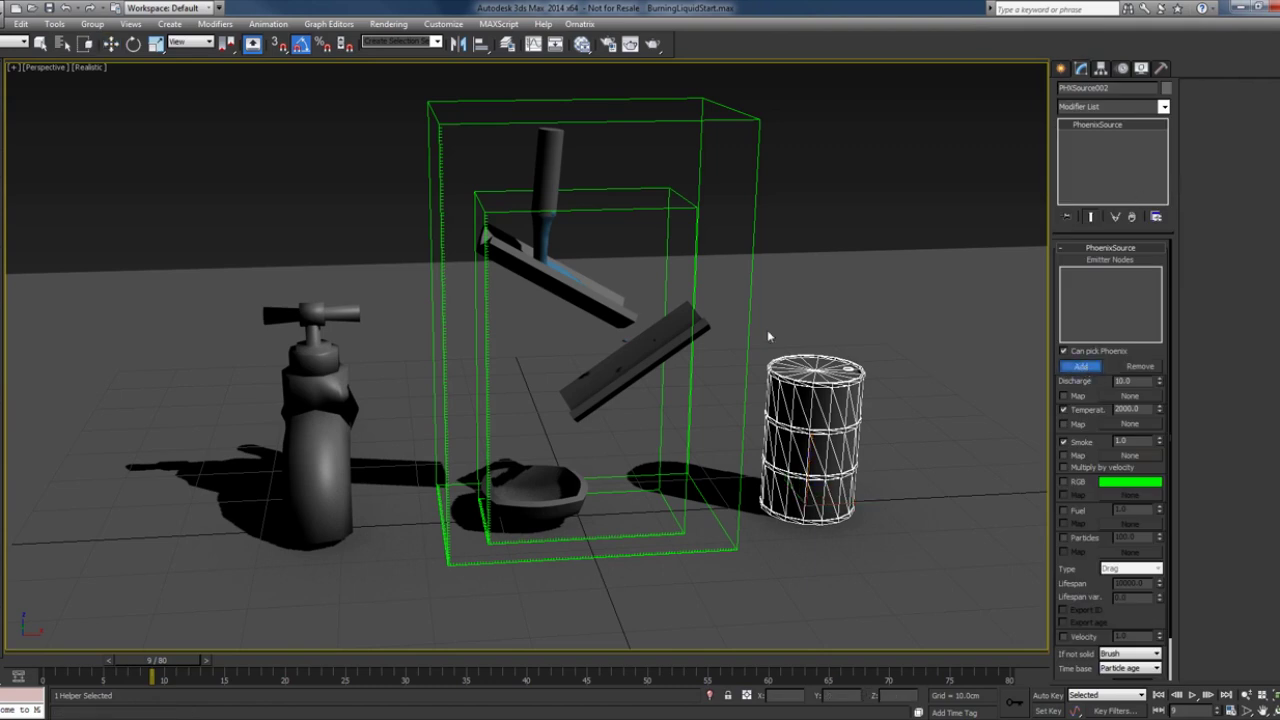
click(645, 207)
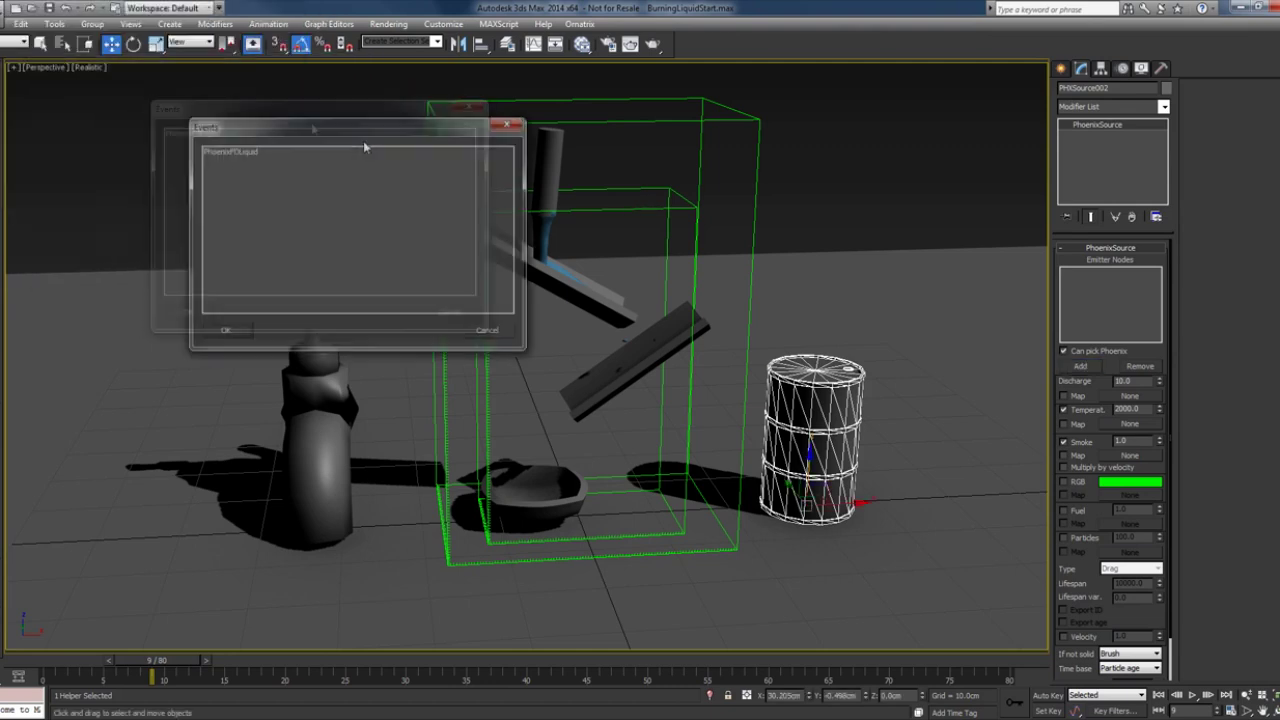
drag(365, 147, 588, 168)
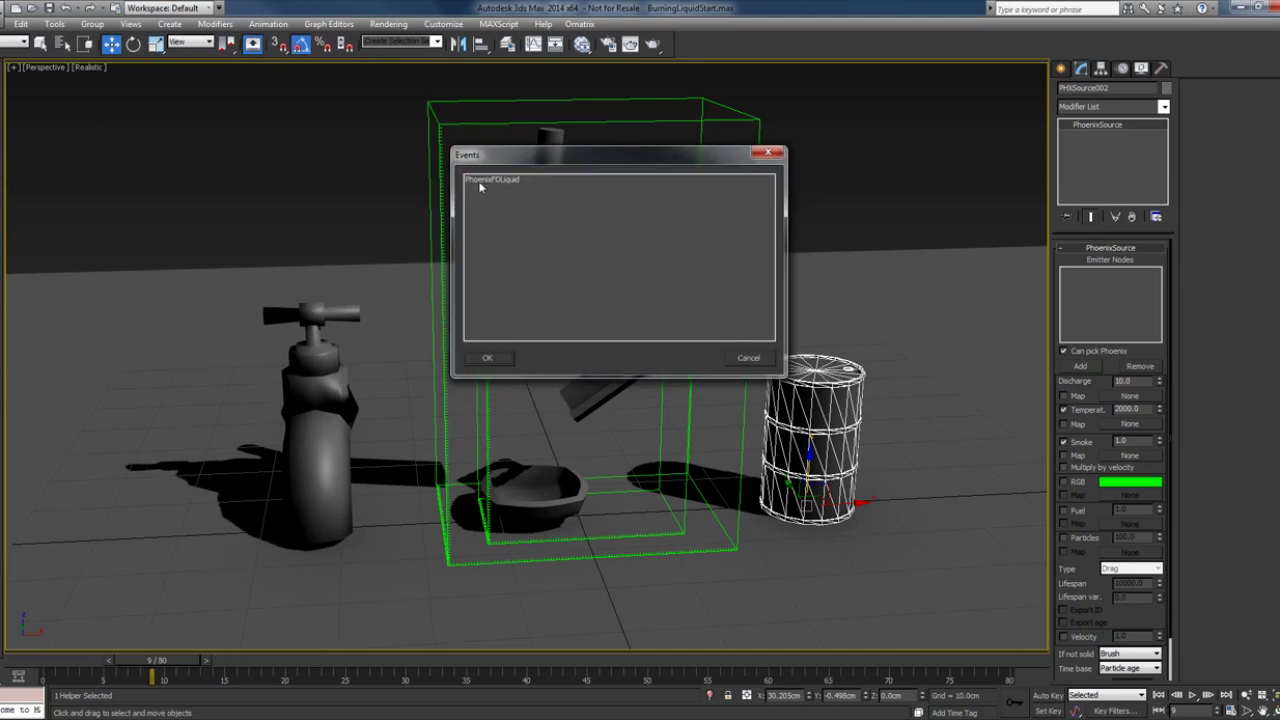
click(493, 181)
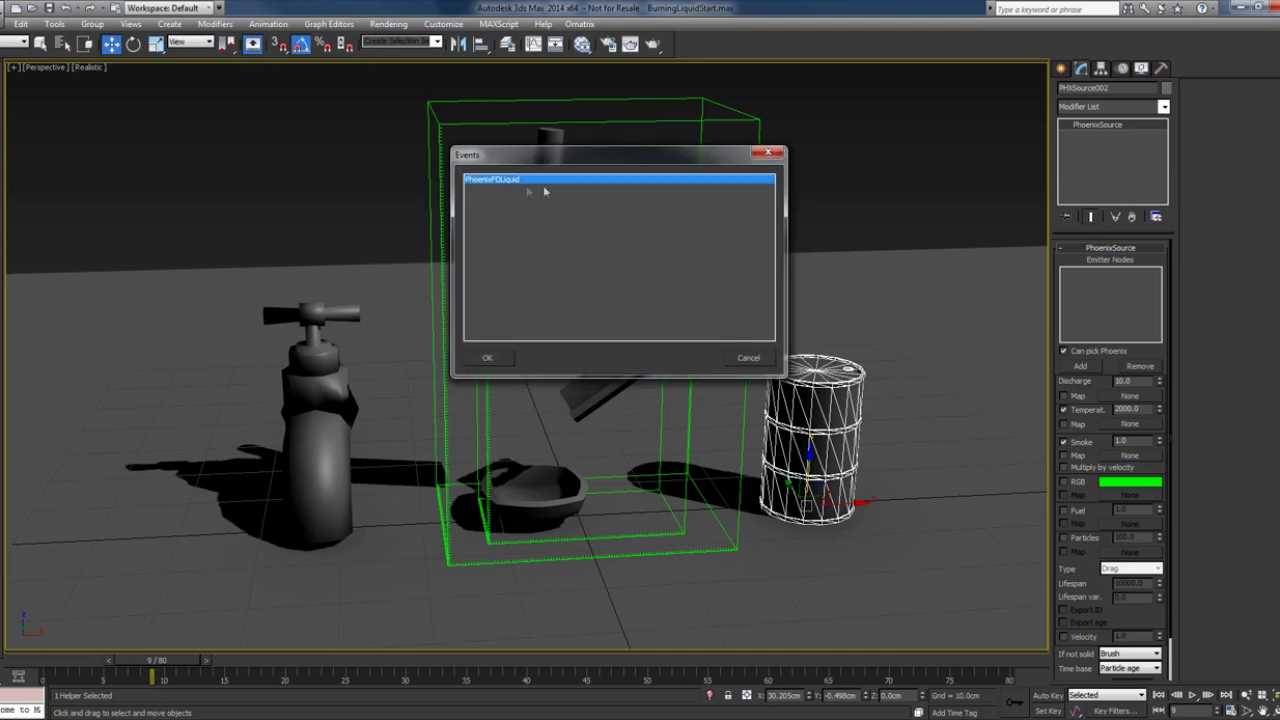
click(488, 358)
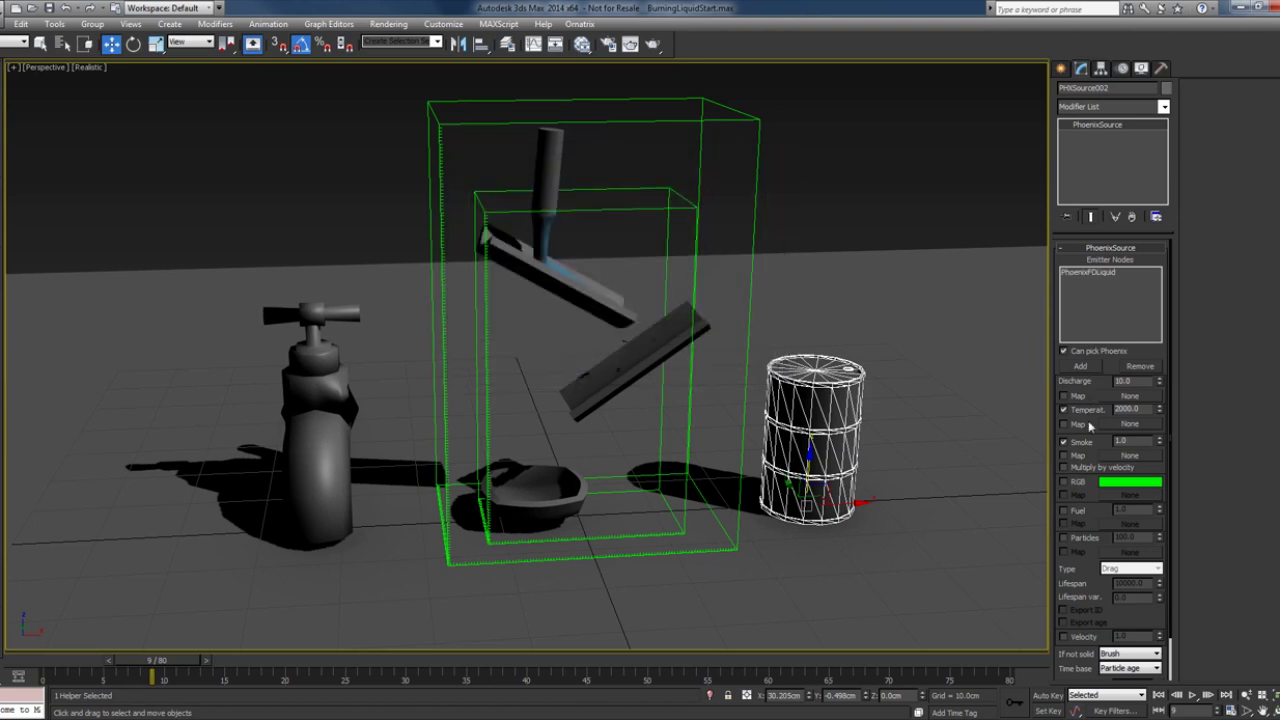
Disable smoke emission on the new source and set its If not solid mode to Inject
scroll(1095, 400, down, 2)
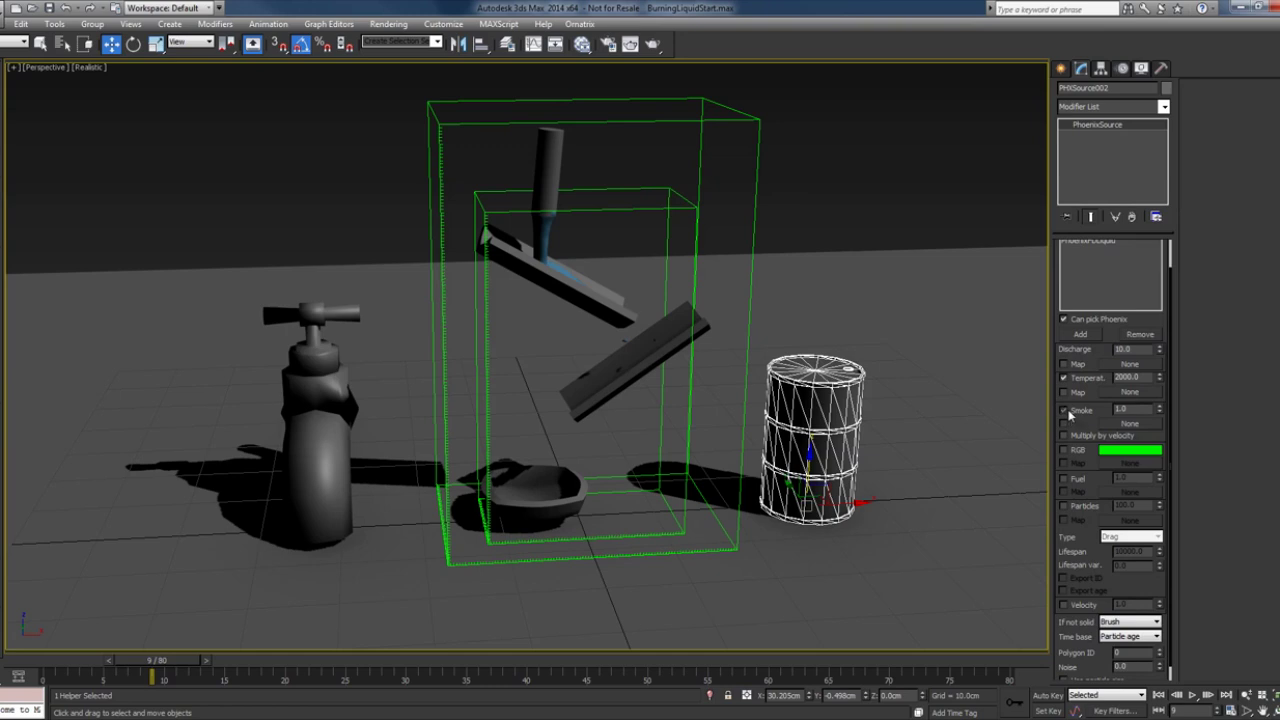
click(1066, 411)
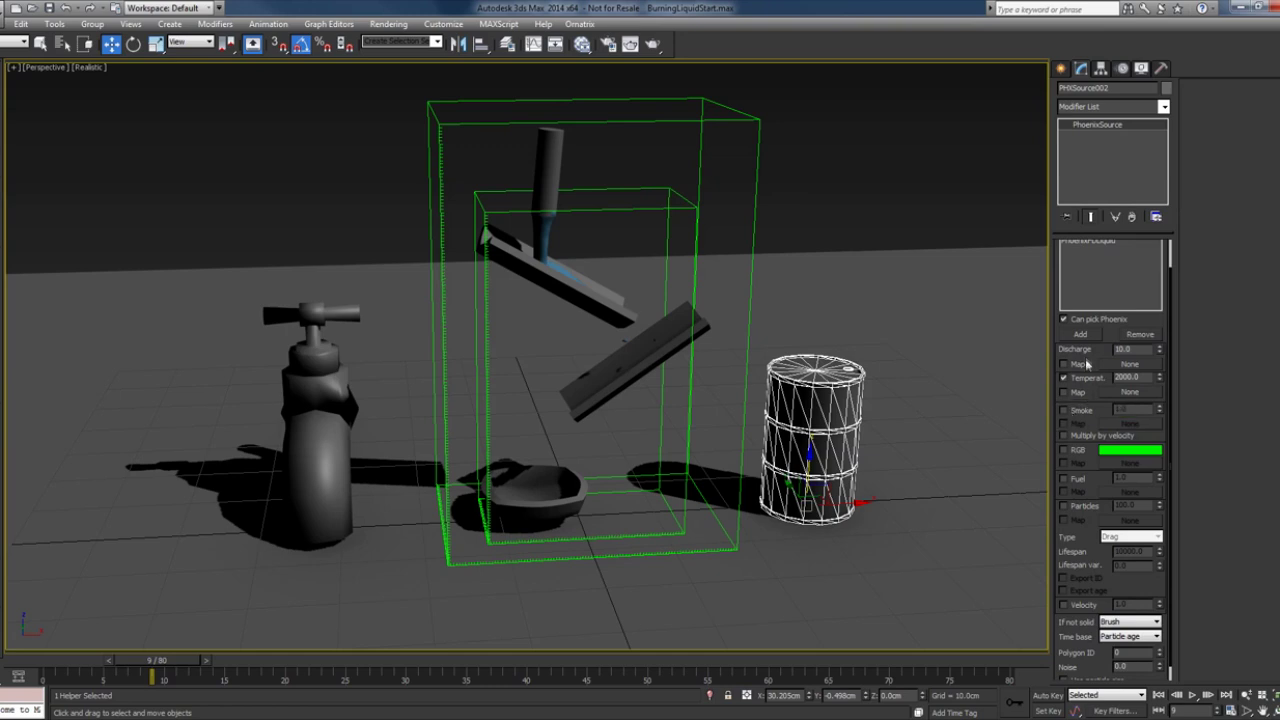
click(1103, 621)
click(1119, 623)
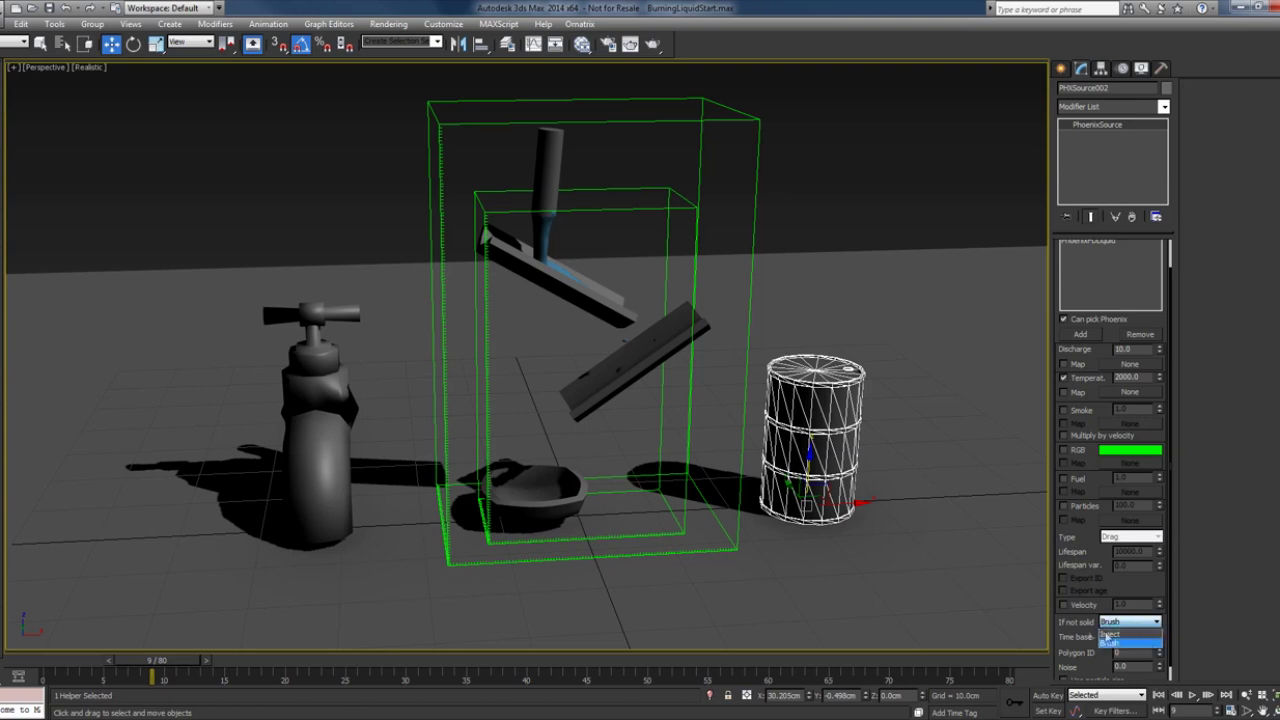
click(1112, 634)
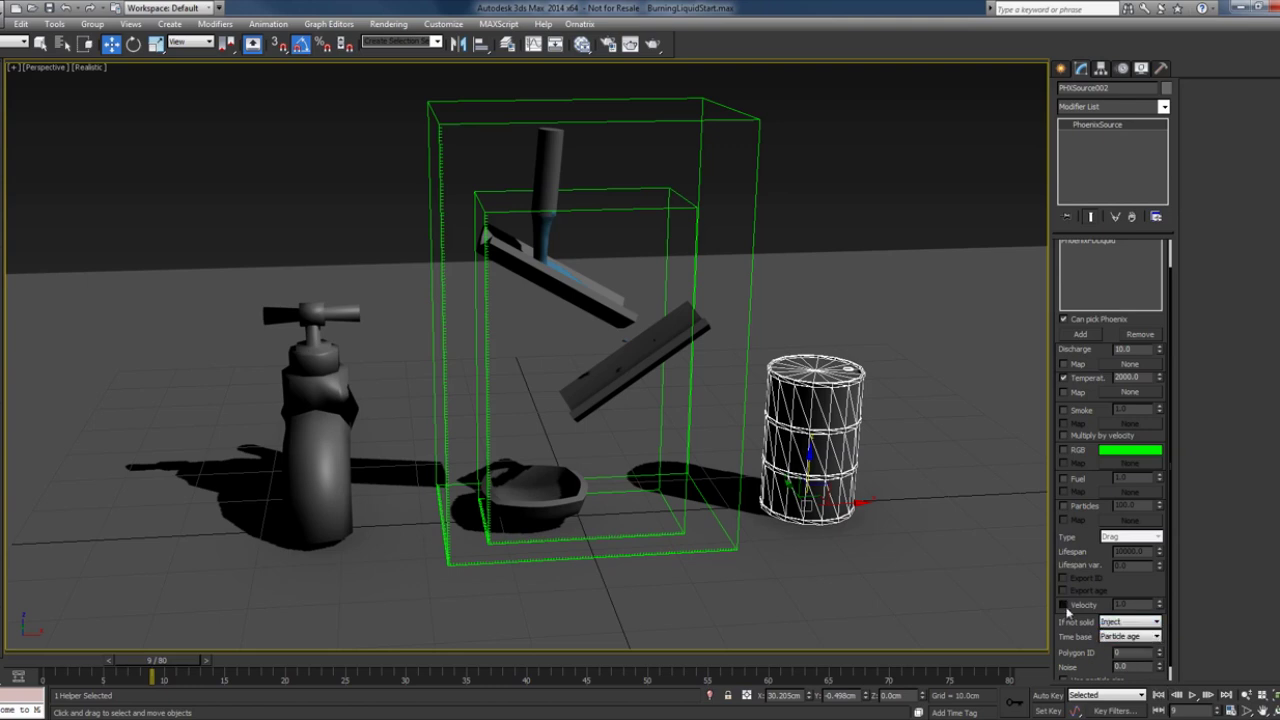
Enable the Velocity channel on the new source and review its settings
click(1064, 605)
double_click(1124, 604)
scroll(1102, 546, down, 1)
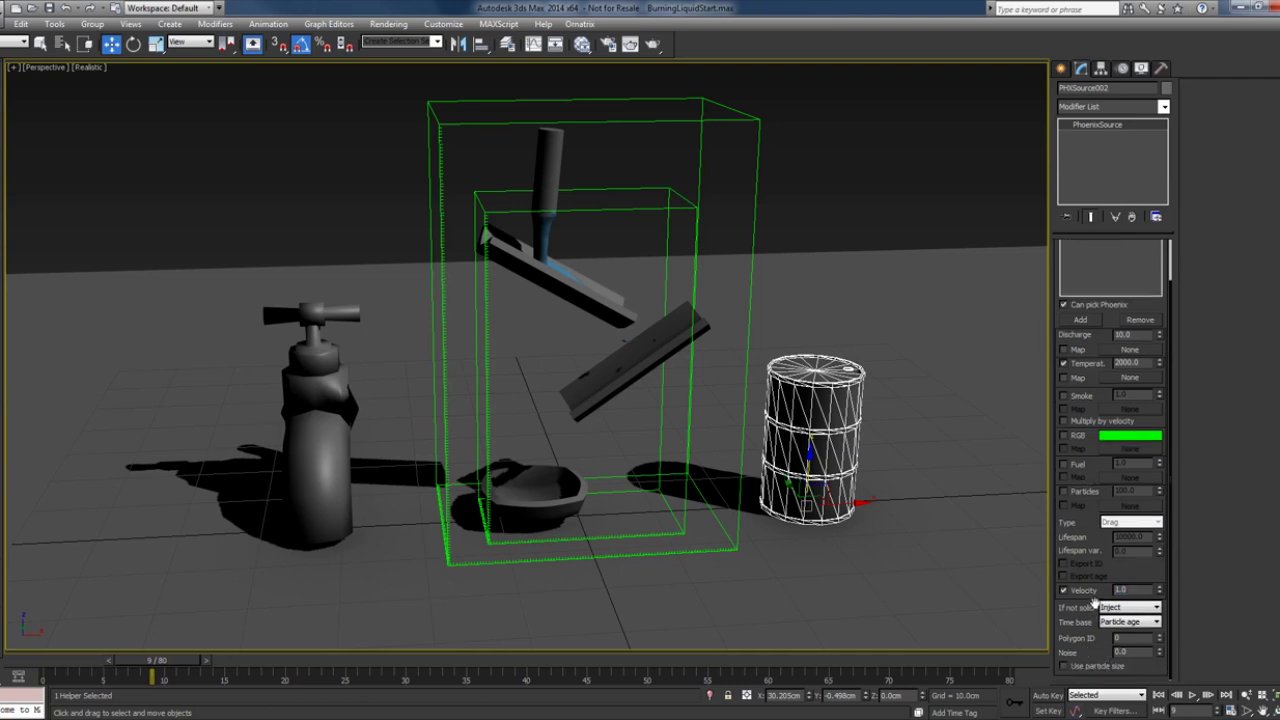
drag(1095, 600, 1095, 666)
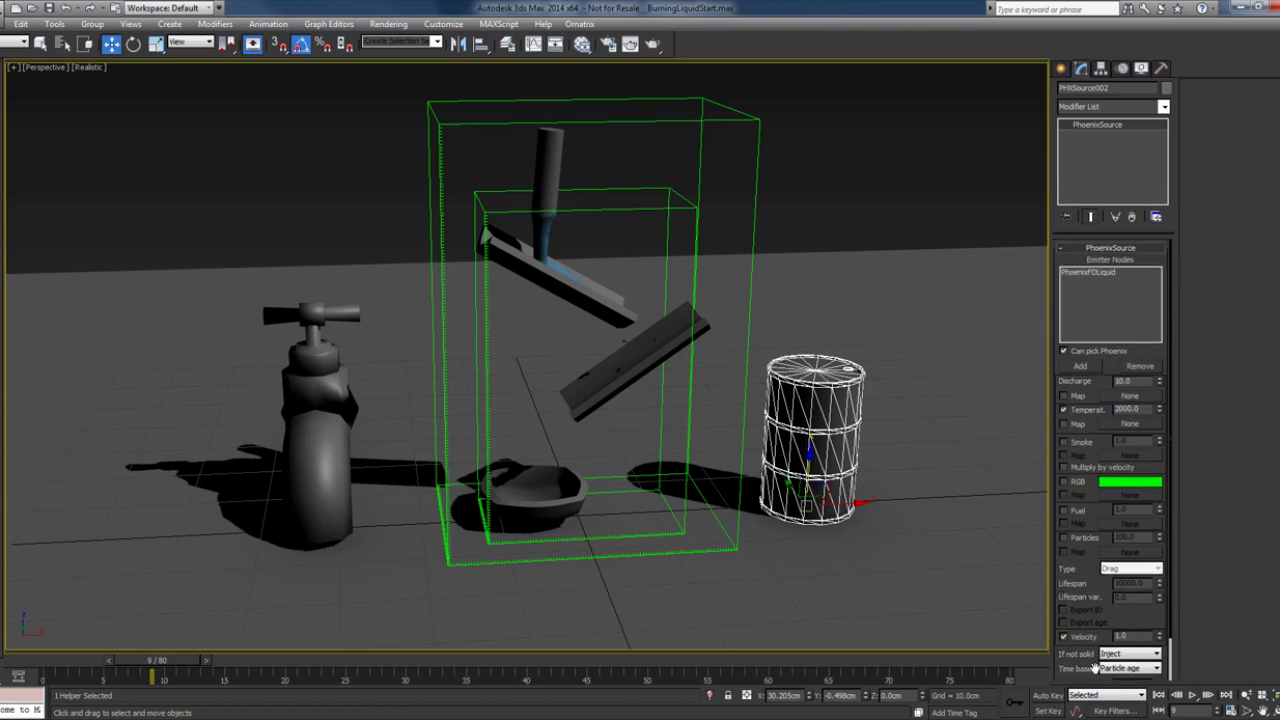
Select the PhoenixFDFire simulator and exclude Smoke from its output channels
click(737, 548)
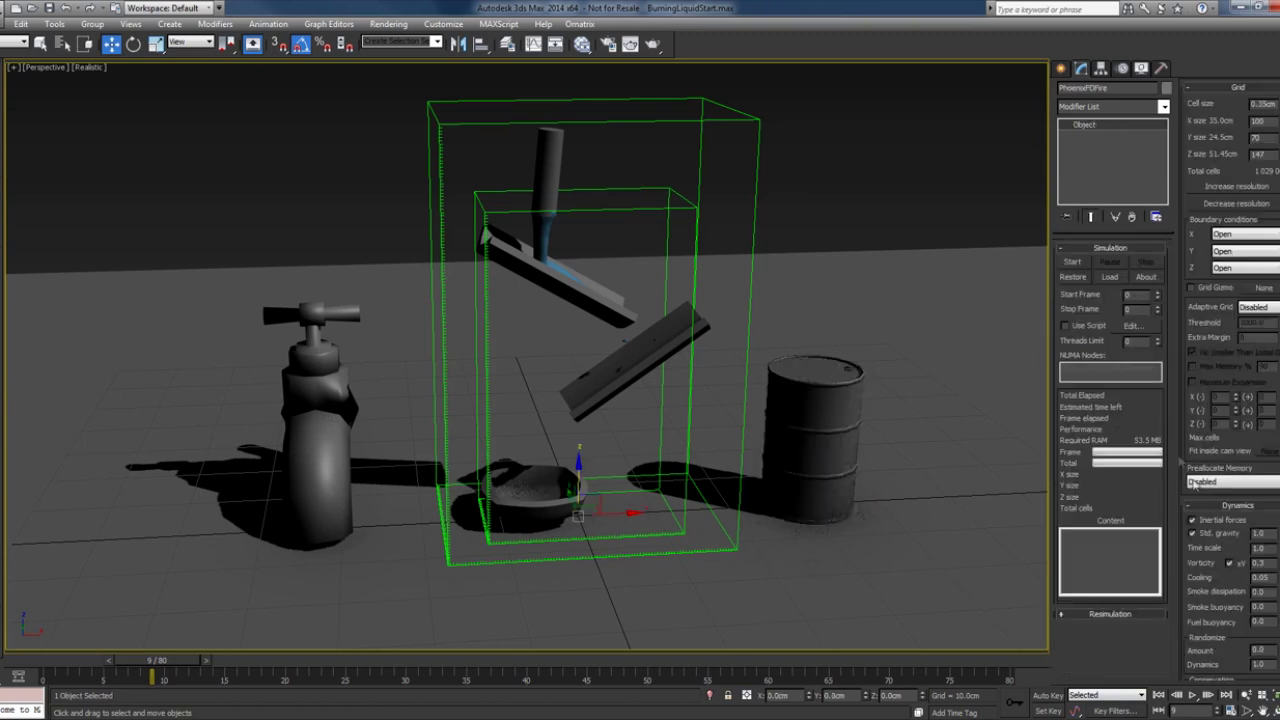
click(1231, 89)
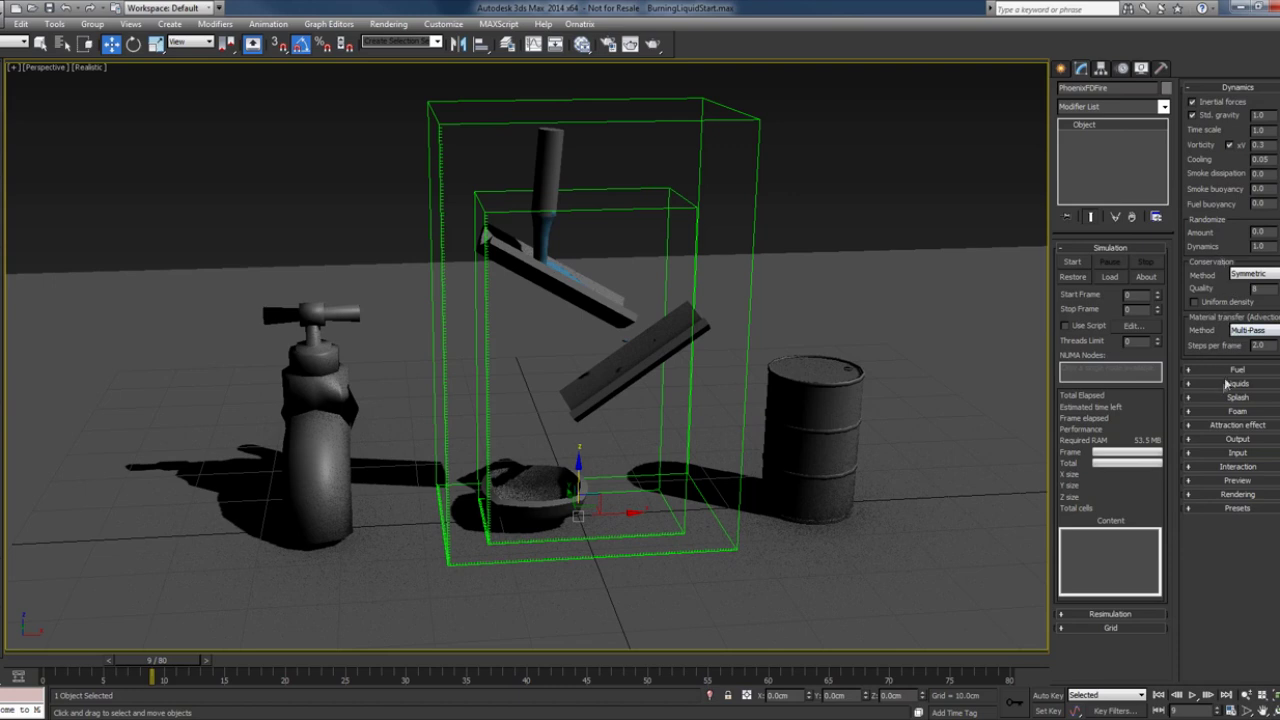
click(1236, 439)
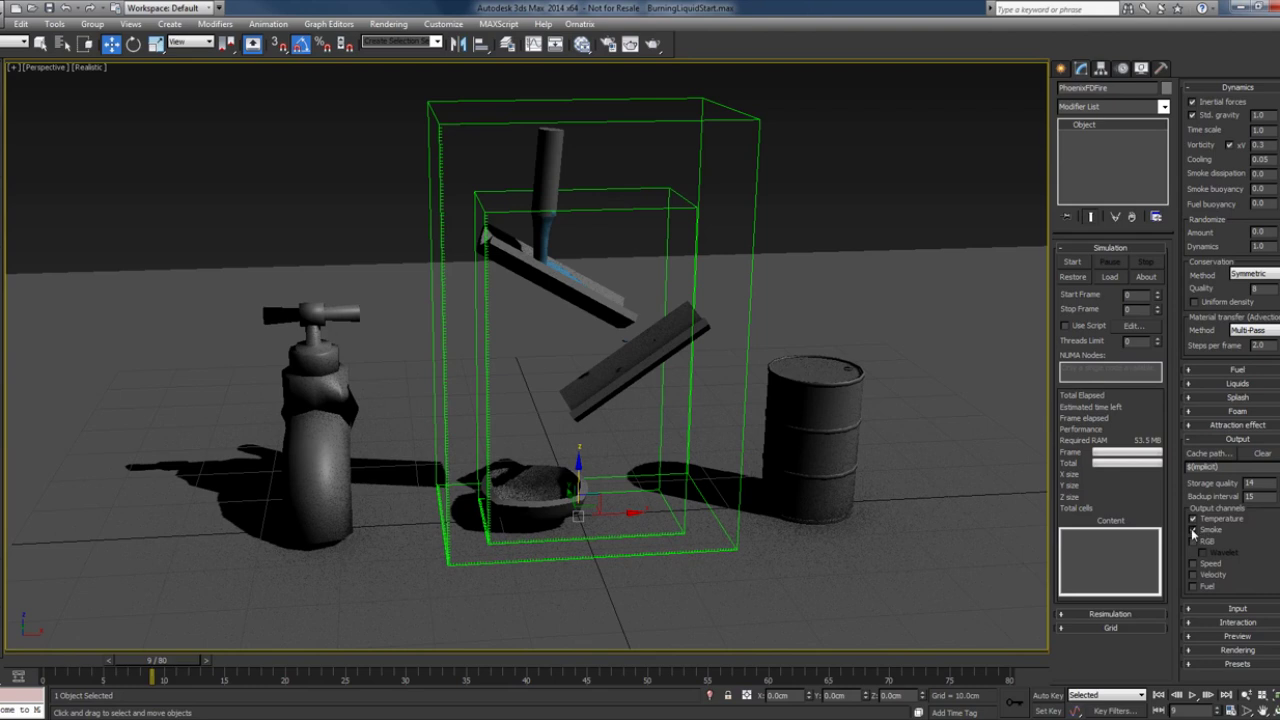
click(1228, 441)
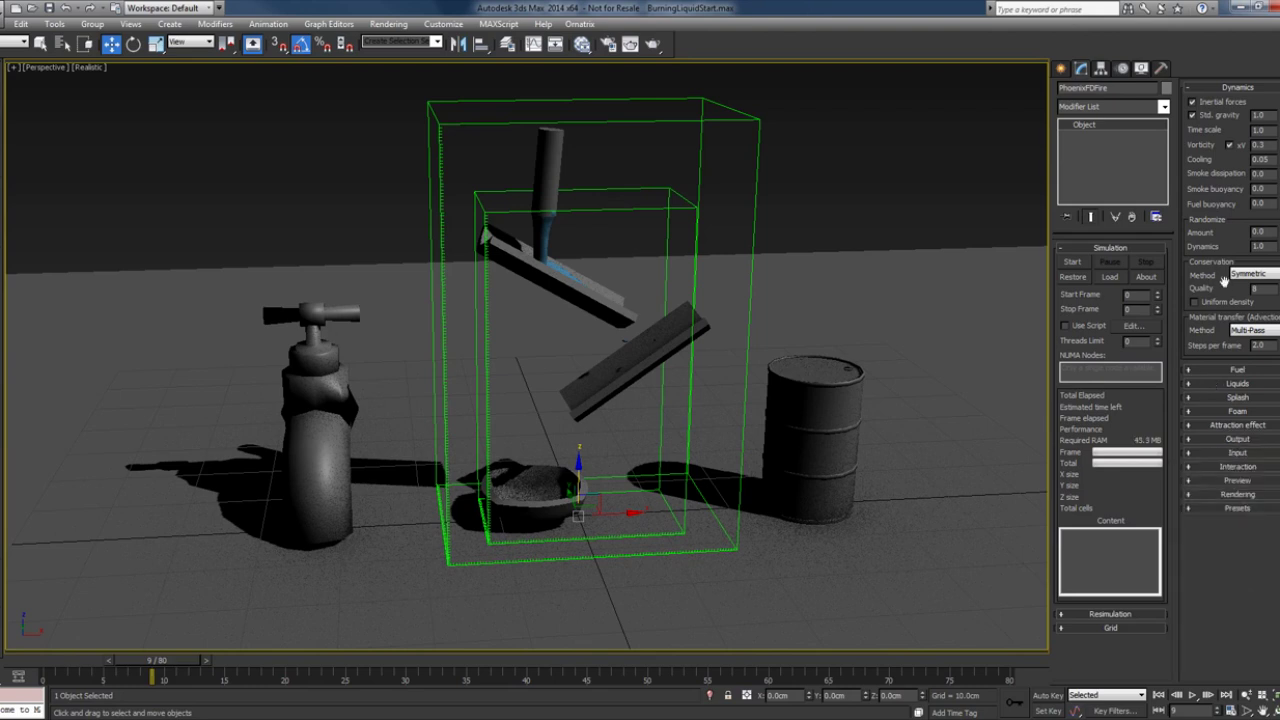
Start the fire simulation and watch the flames develop from another angle
click(1073, 262)
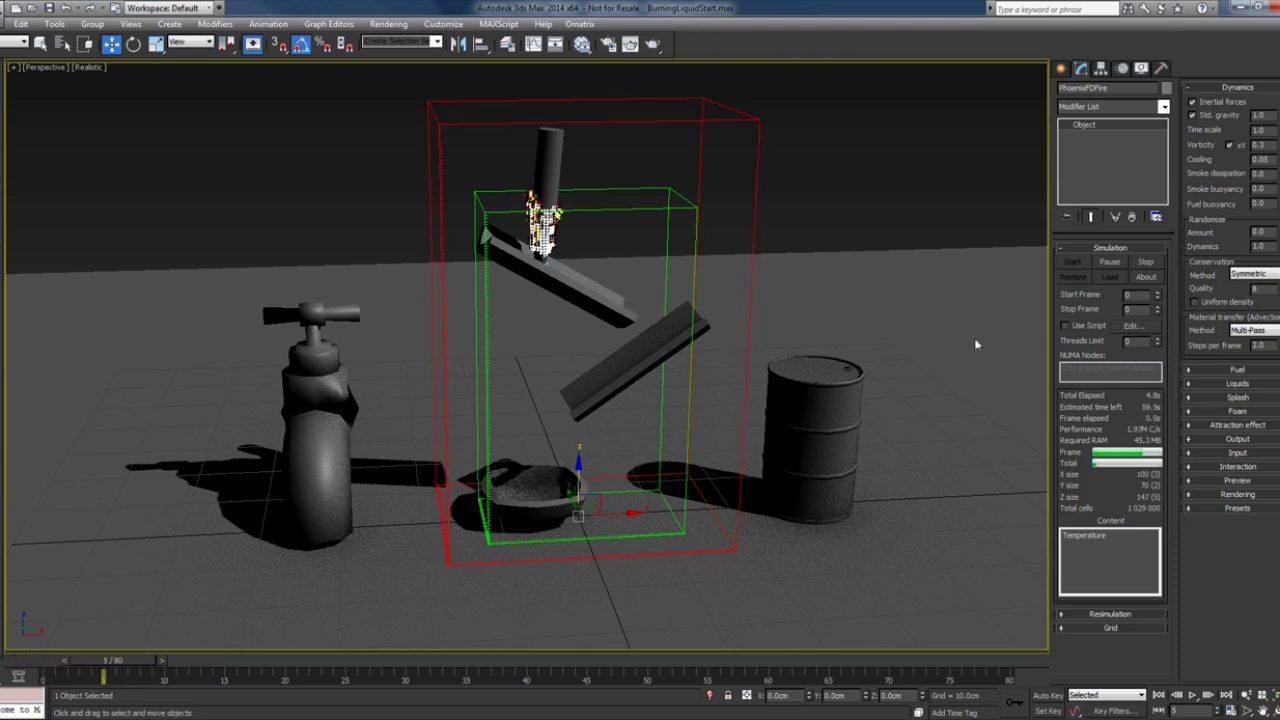
alt+middle_drag(822, 376, 800, 375)
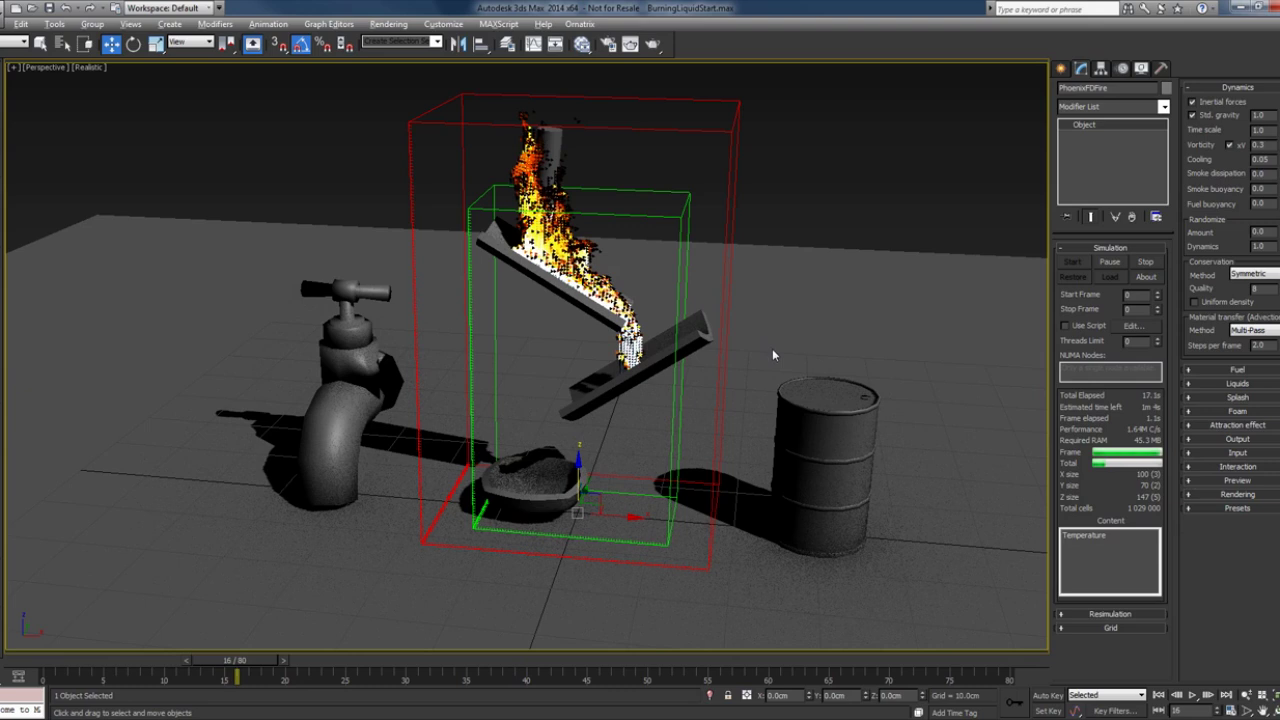
Watch the fire simulation from several angles, scrub the timeline to frame 51 and inspect the simulated flames
alt+middle_drag(775, 349, 799, 350)
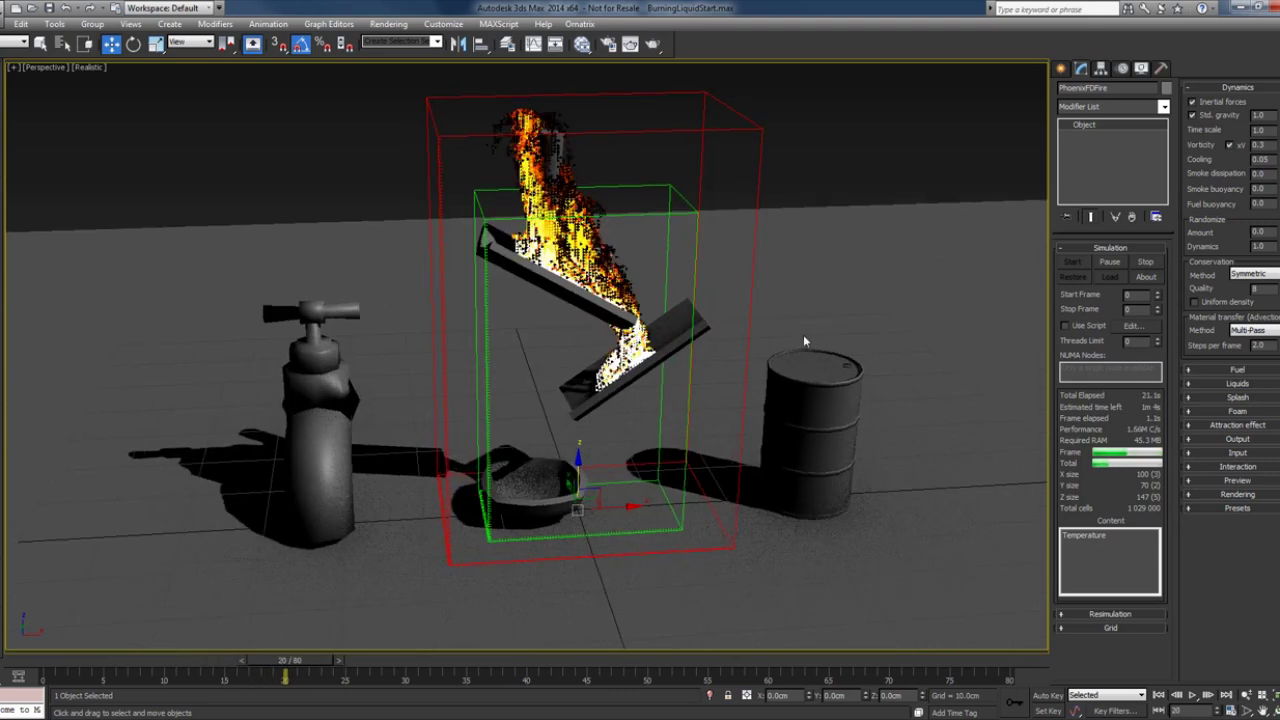
alt+middle_drag(794, 348, 786, 359)
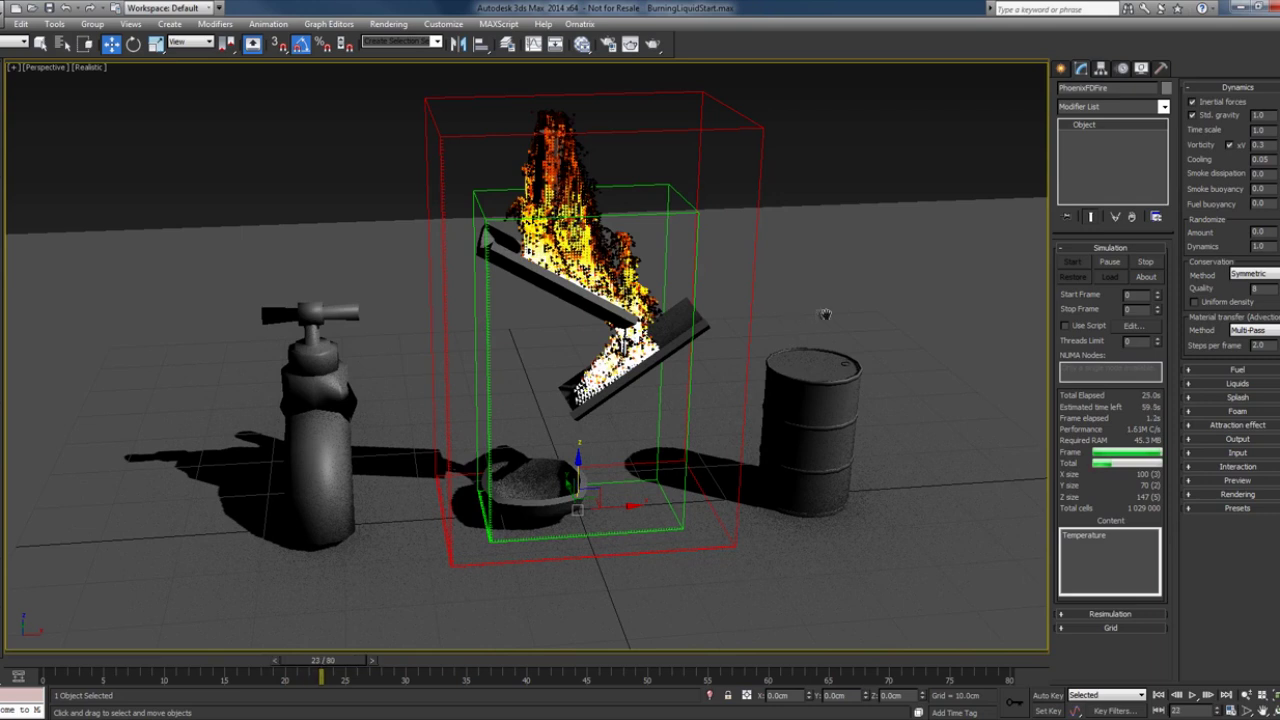
middle_drag(824, 314, 855, 349)
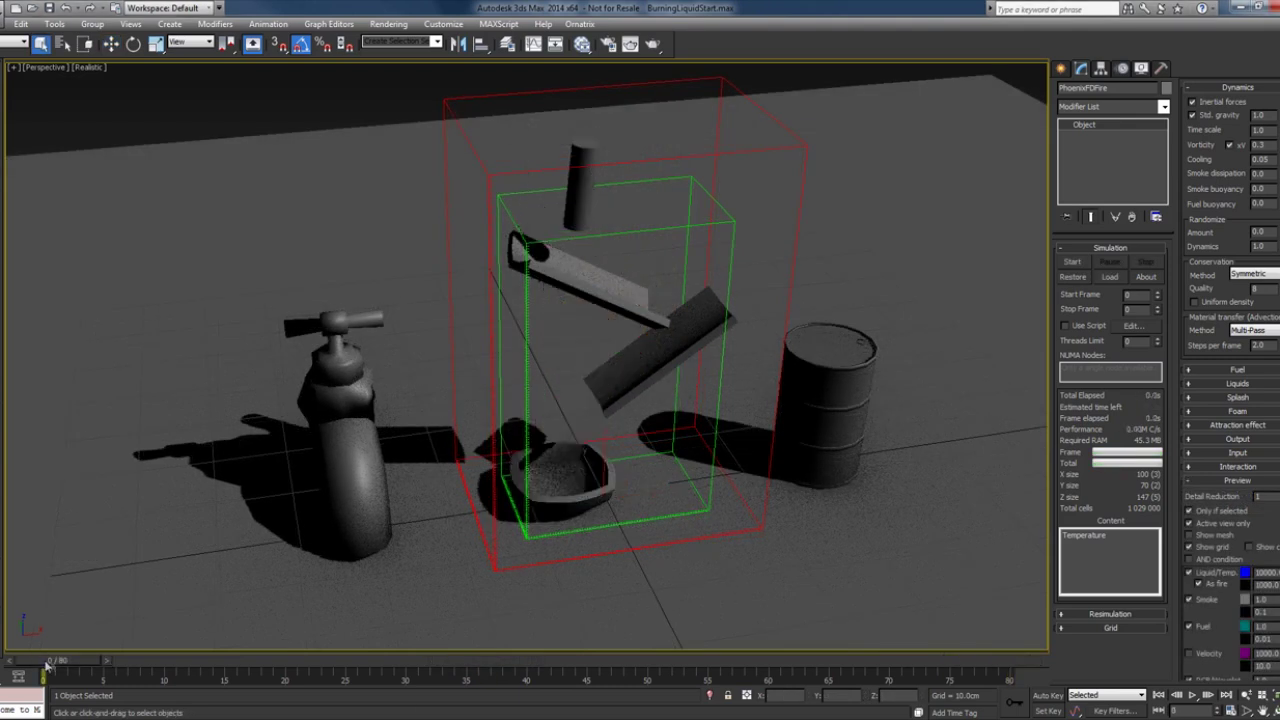
drag(55, 664, 522, 664)
drag(621, 655, 656, 658)
alt+middle_drag(731, 563, 795, 582)
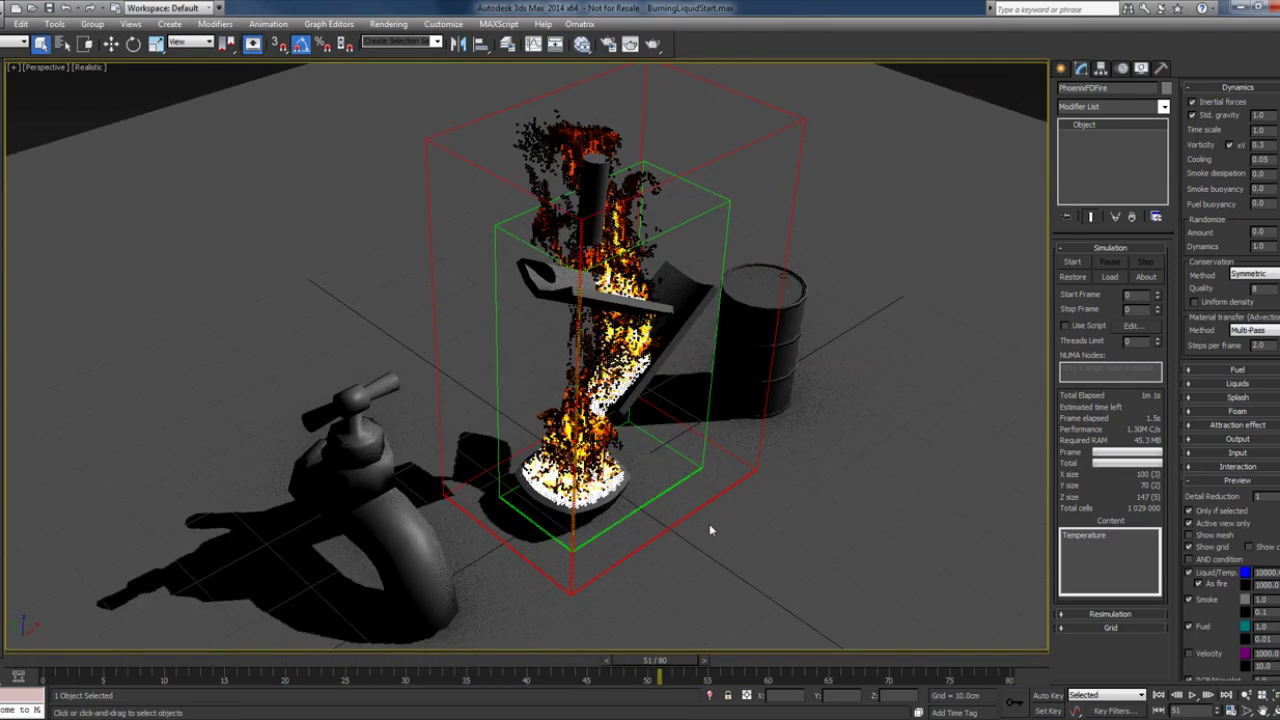
Select the PhoenixFDLiquid simulator and look over the scene's materials in the Slate Material Editor
click(688, 474)
click(687, 474)
key(m)
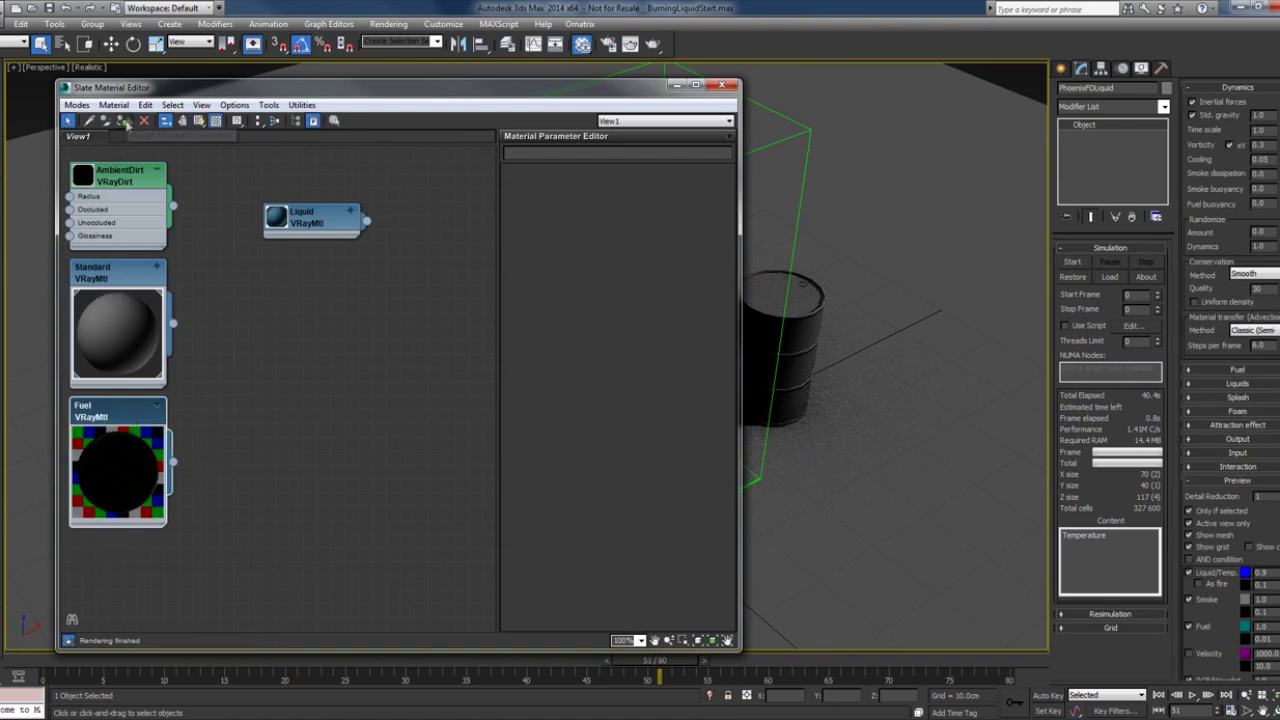
click(721, 84)
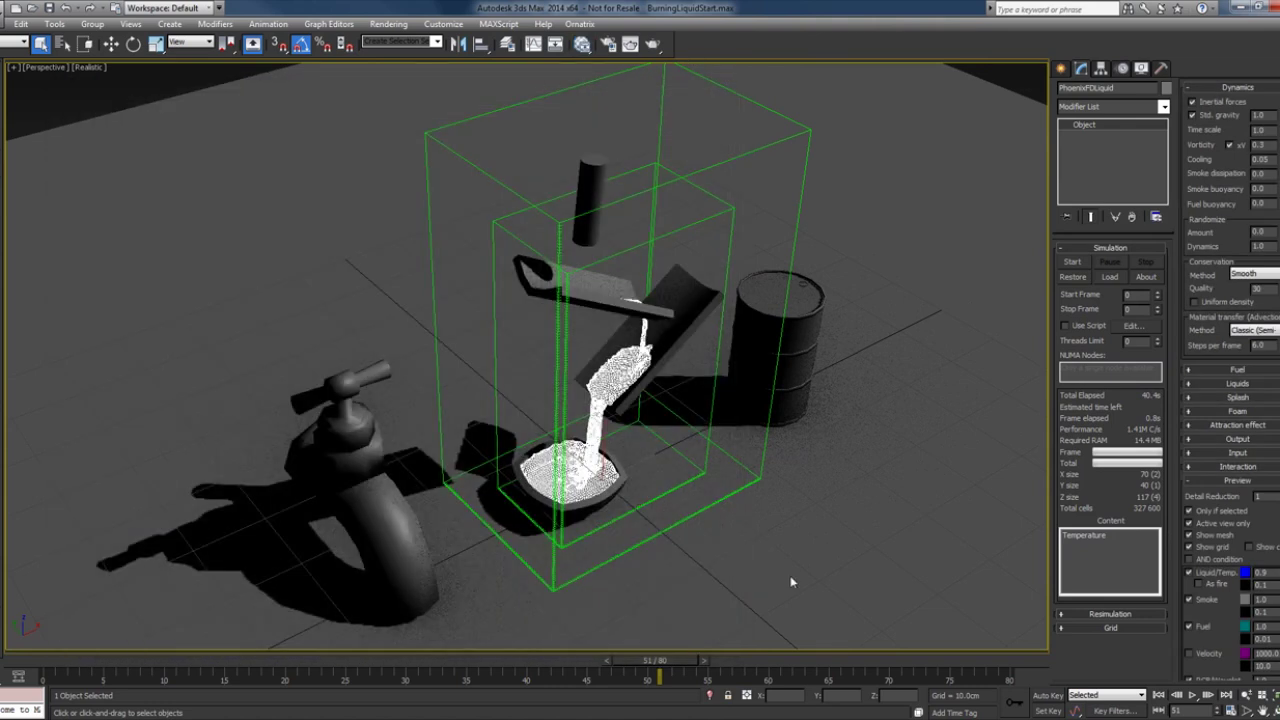
Exclude the PhoenixFDFire simulator from rendering by disabling Renderable in its object properties
click(759, 483)
right_click(779, 472)
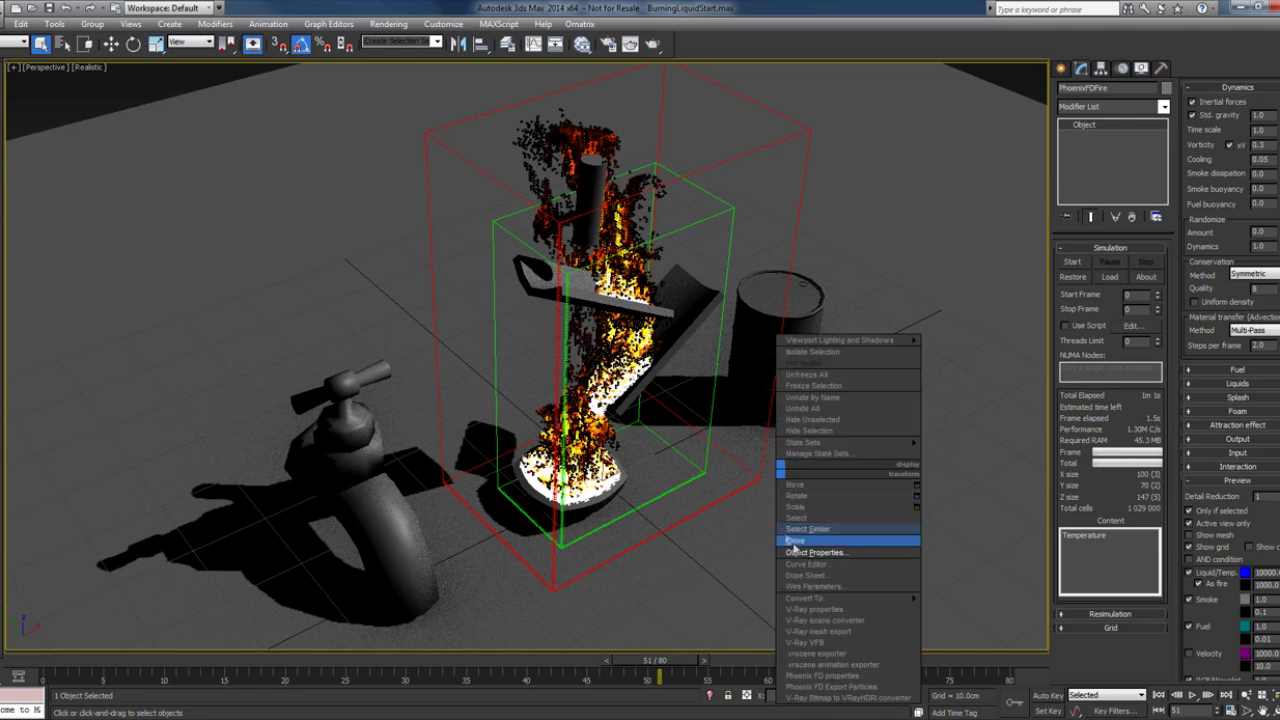
click(806, 551)
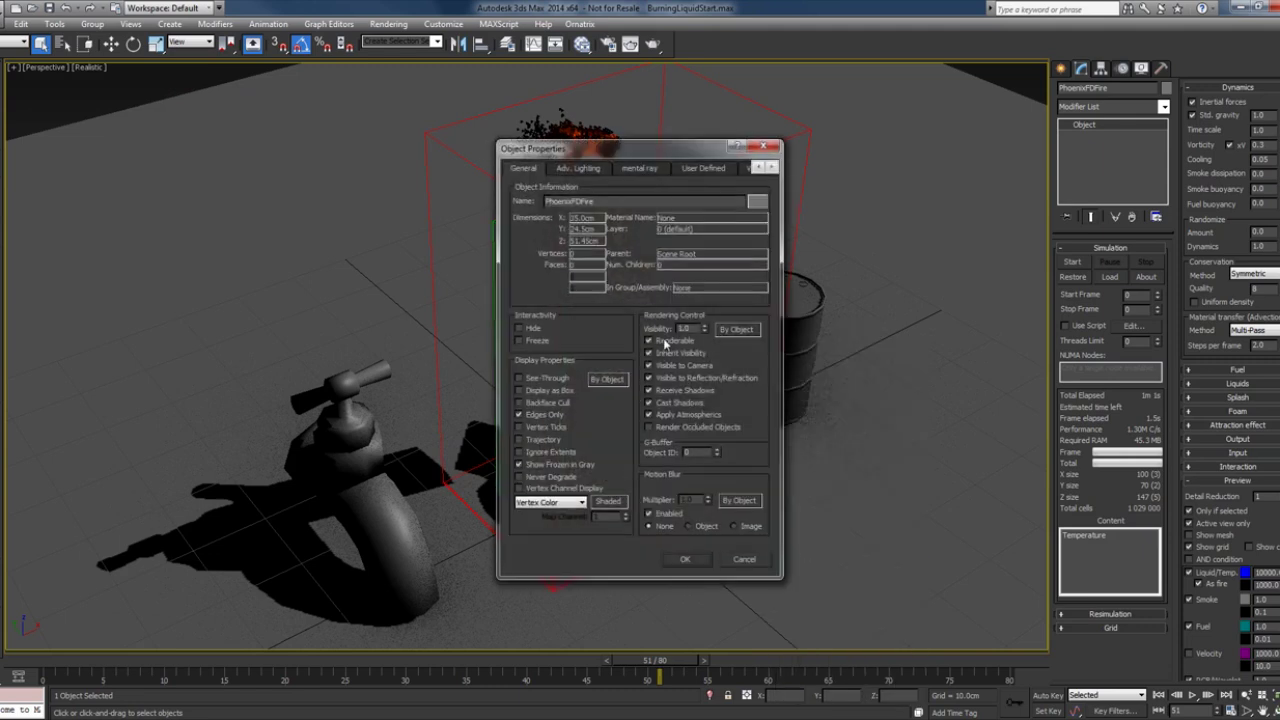
click(664, 343)
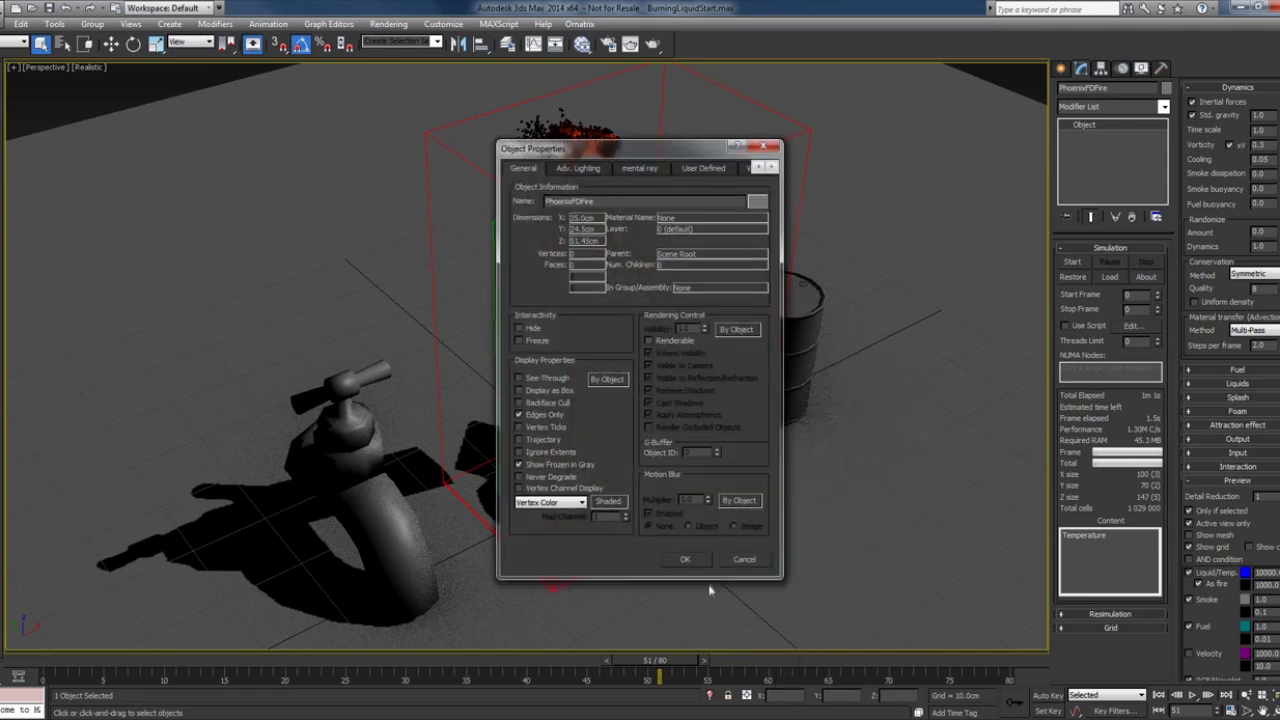
click(691, 561)
Switch to the VRayCam001 view and test-render frame 51 with only the liquid
key(c)
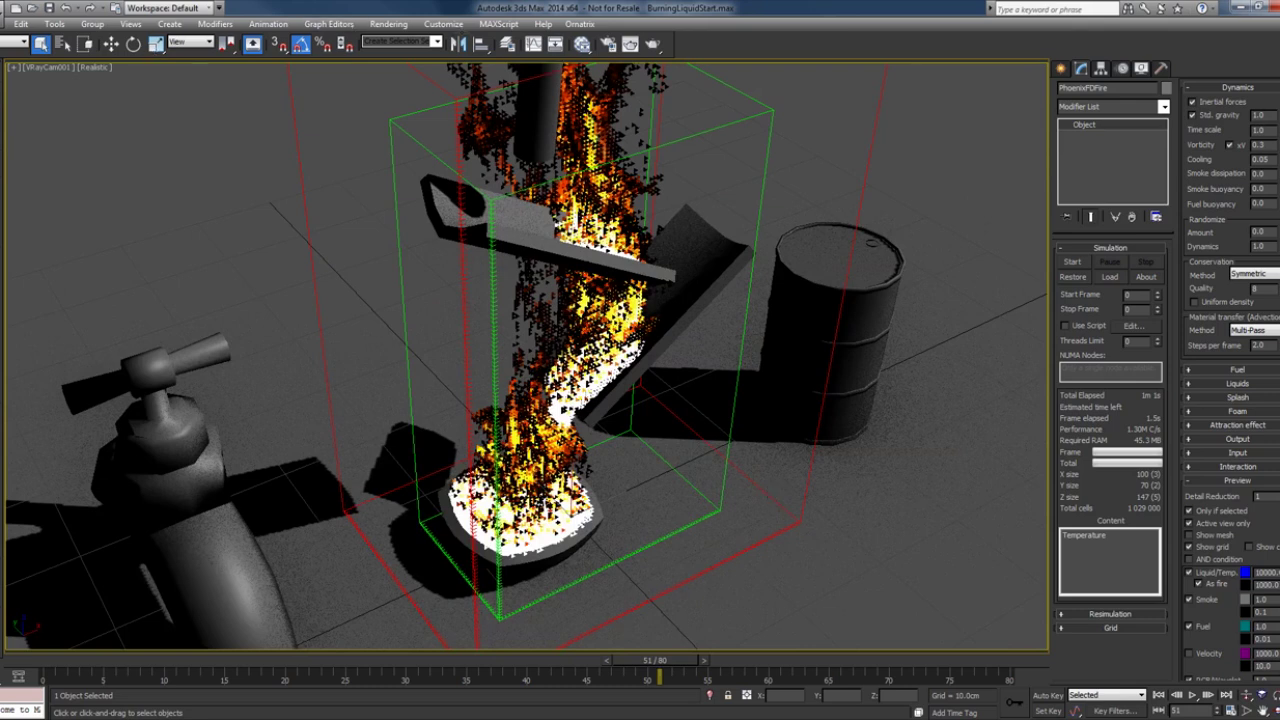
key(shift+q)
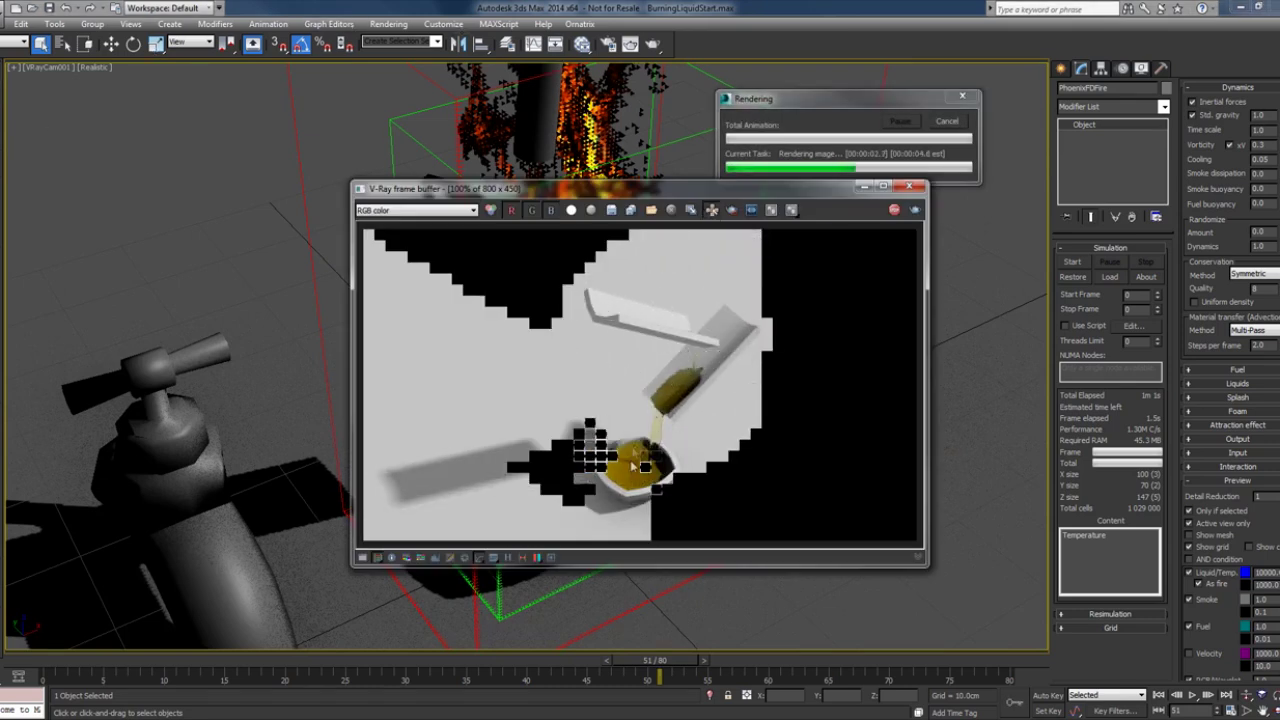
click(909, 187)
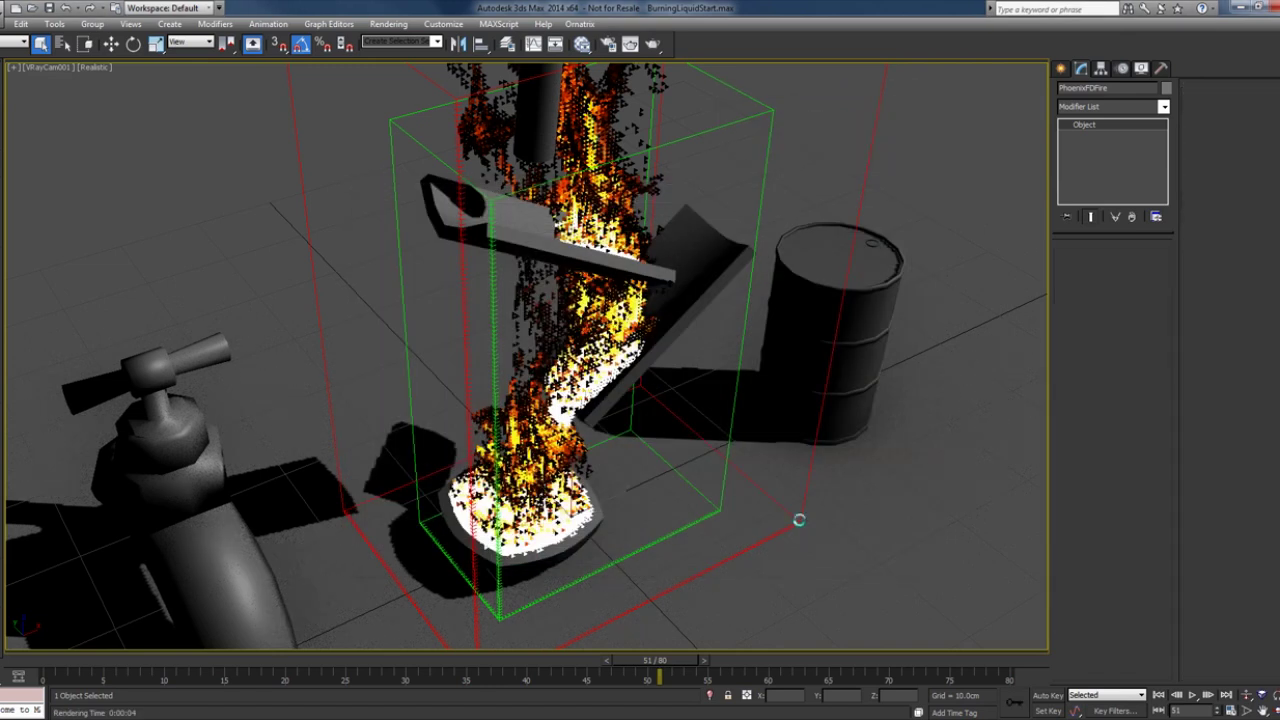
Make the PhoenixFDFire simulator renderable again and test-render the camera view with the flames
right_click(838, 480)
click(880, 571)
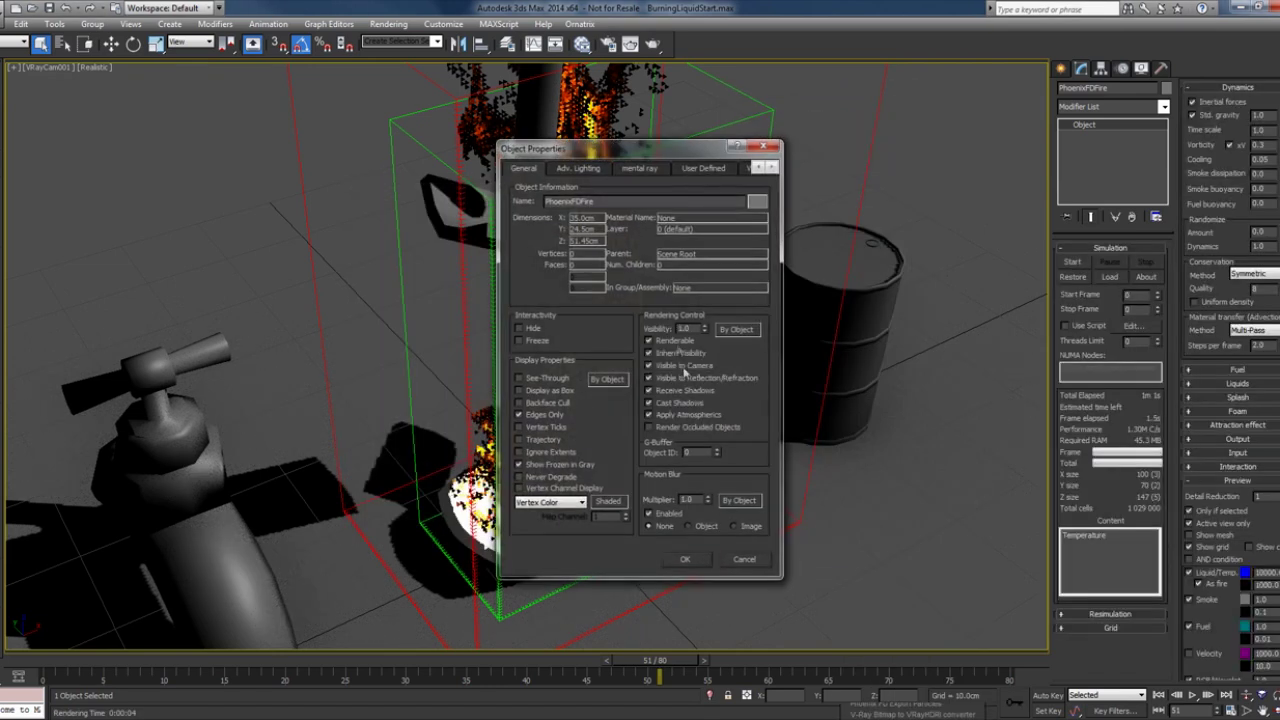
click(685, 559)
click(277, 171)
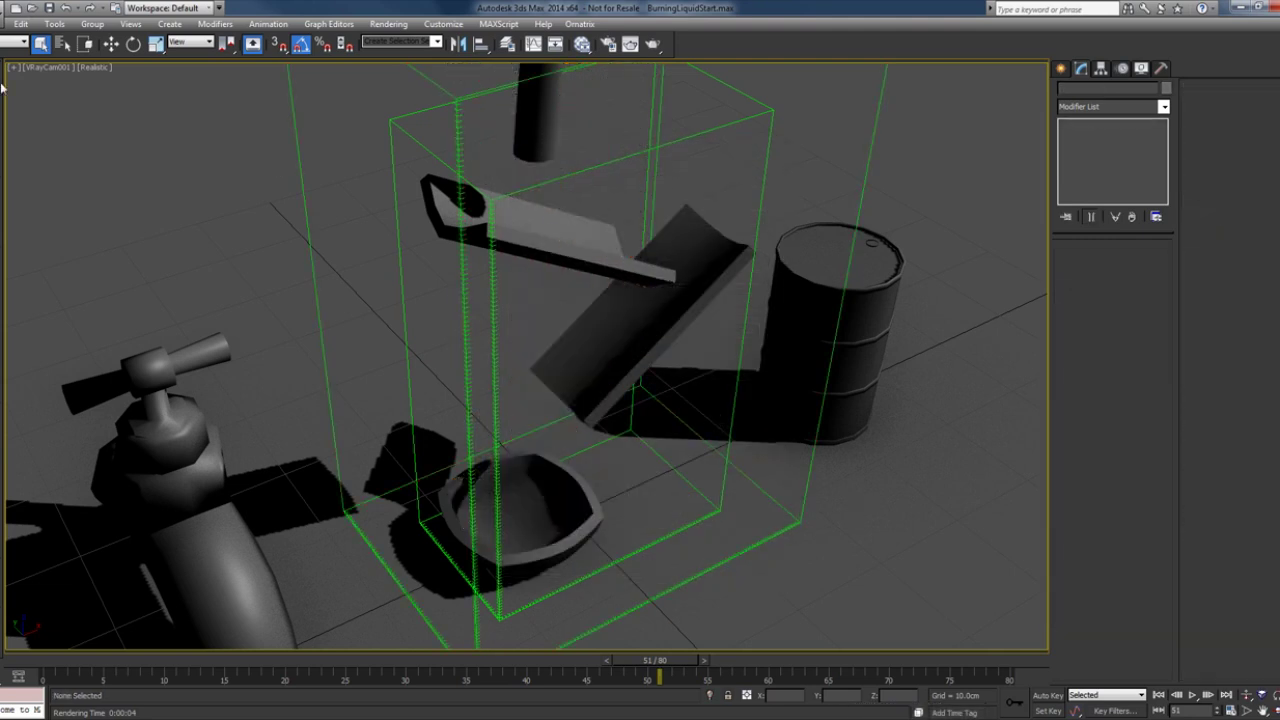
key(shift+q)
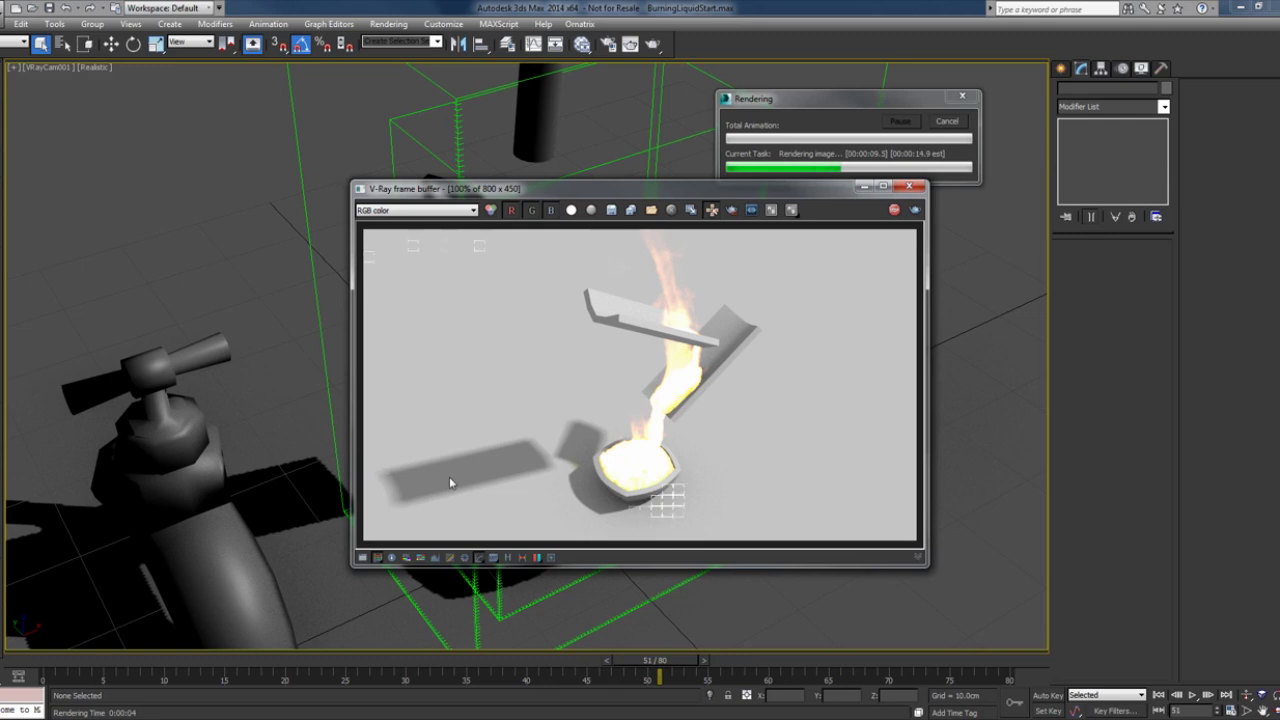
click(907, 187)
Check the smoke setting of the PHXSource002 source and the output channels of the PhoenixFDFire simulator
click(866, 278)
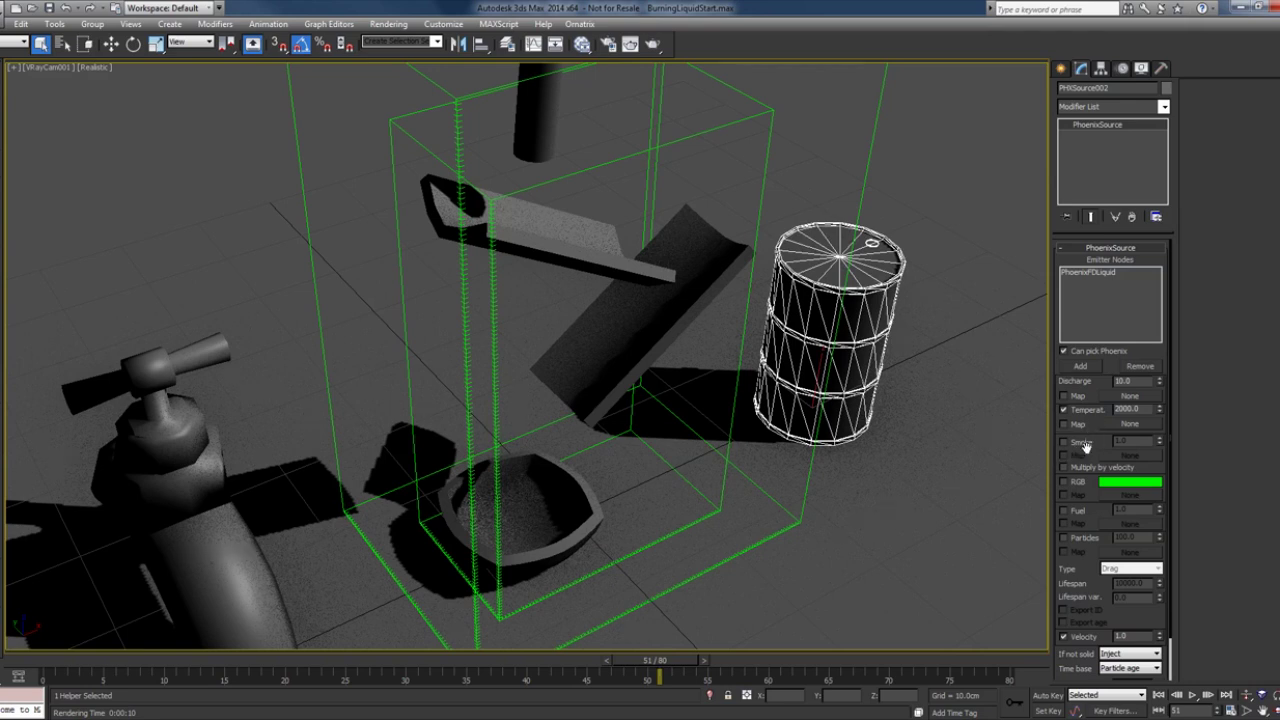
click(797, 521)
click(795, 520)
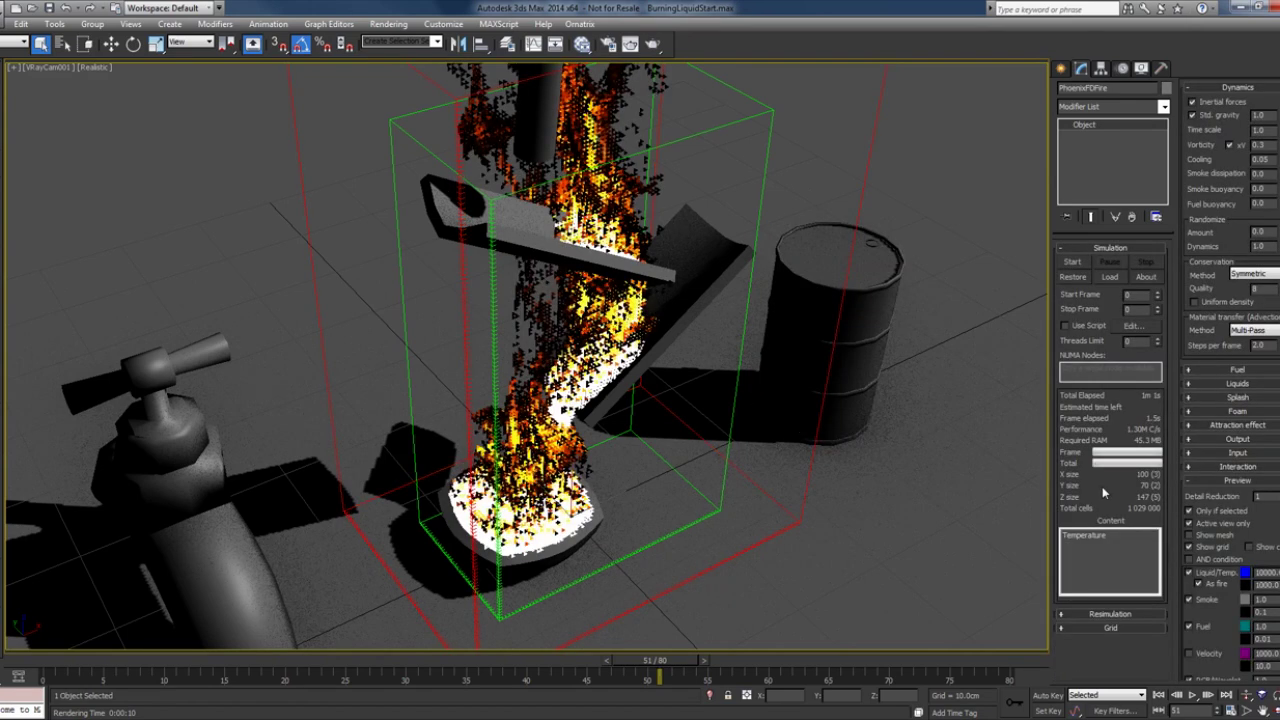
click(1238, 440)
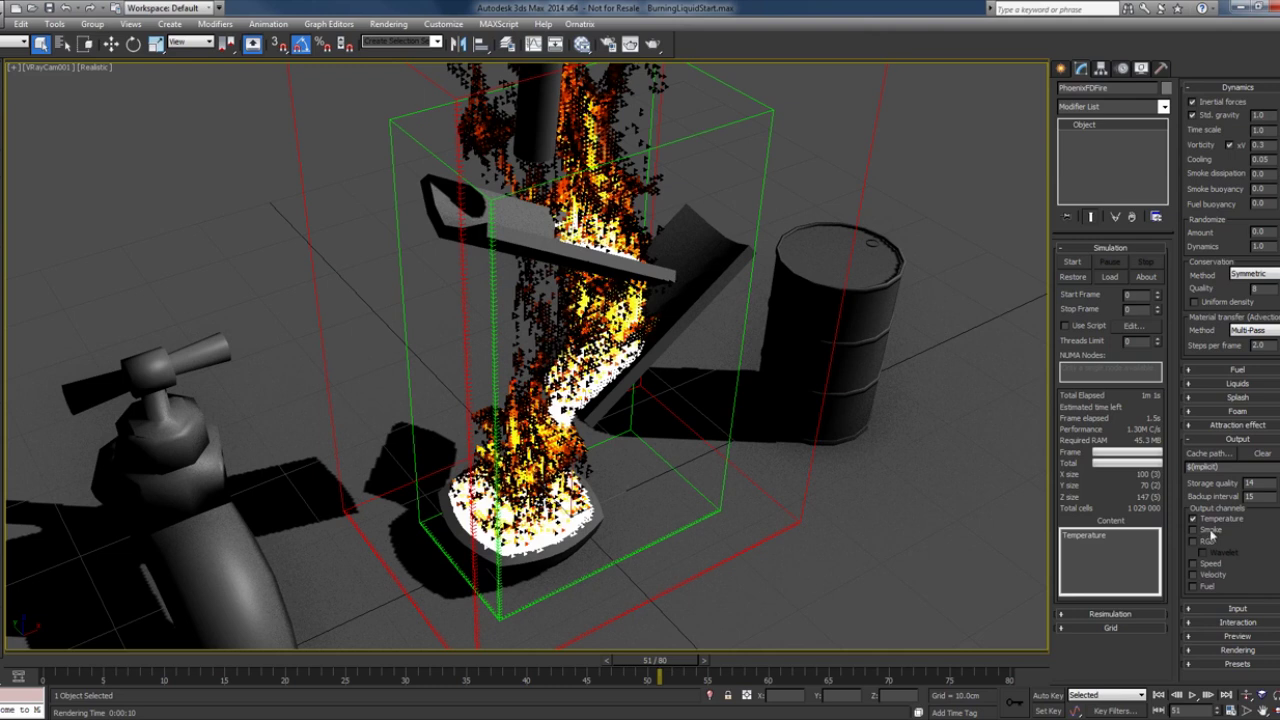
click(1230, 440)
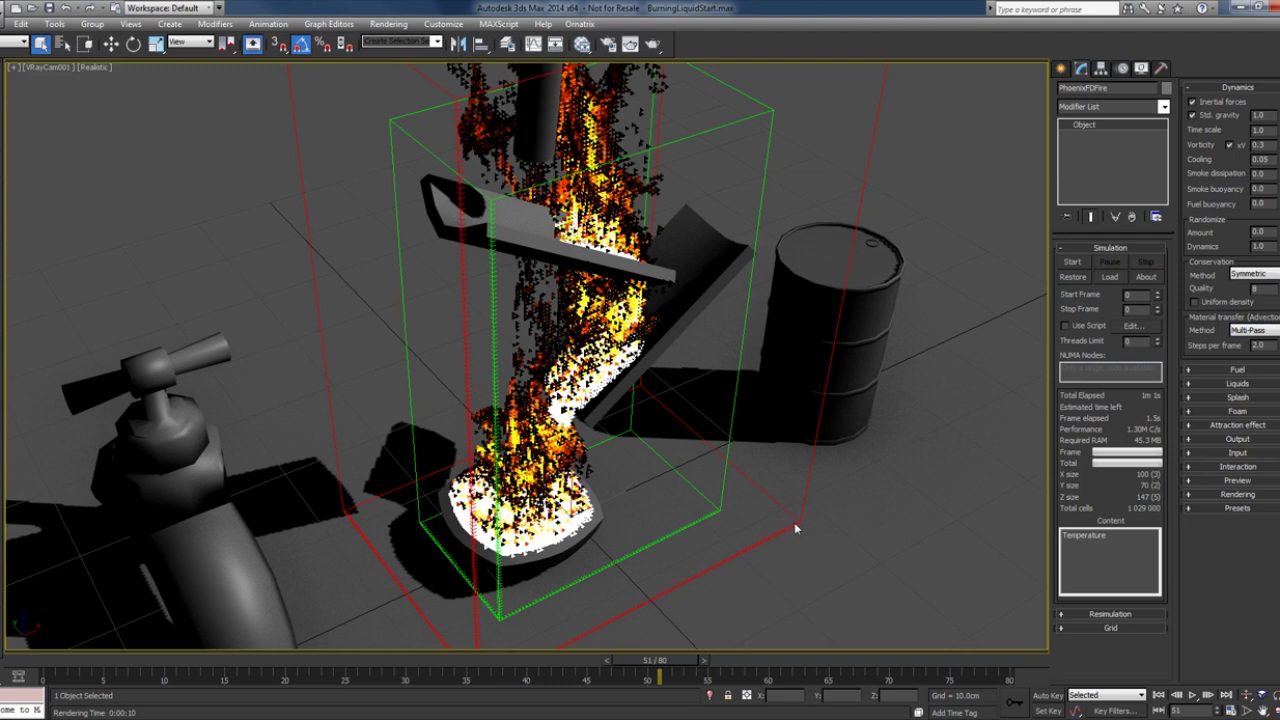
Base the smoke density of the PhoenixFDFire simulator on Temperature/Liquid in its color and transparency render parameters
click(1212, 495)
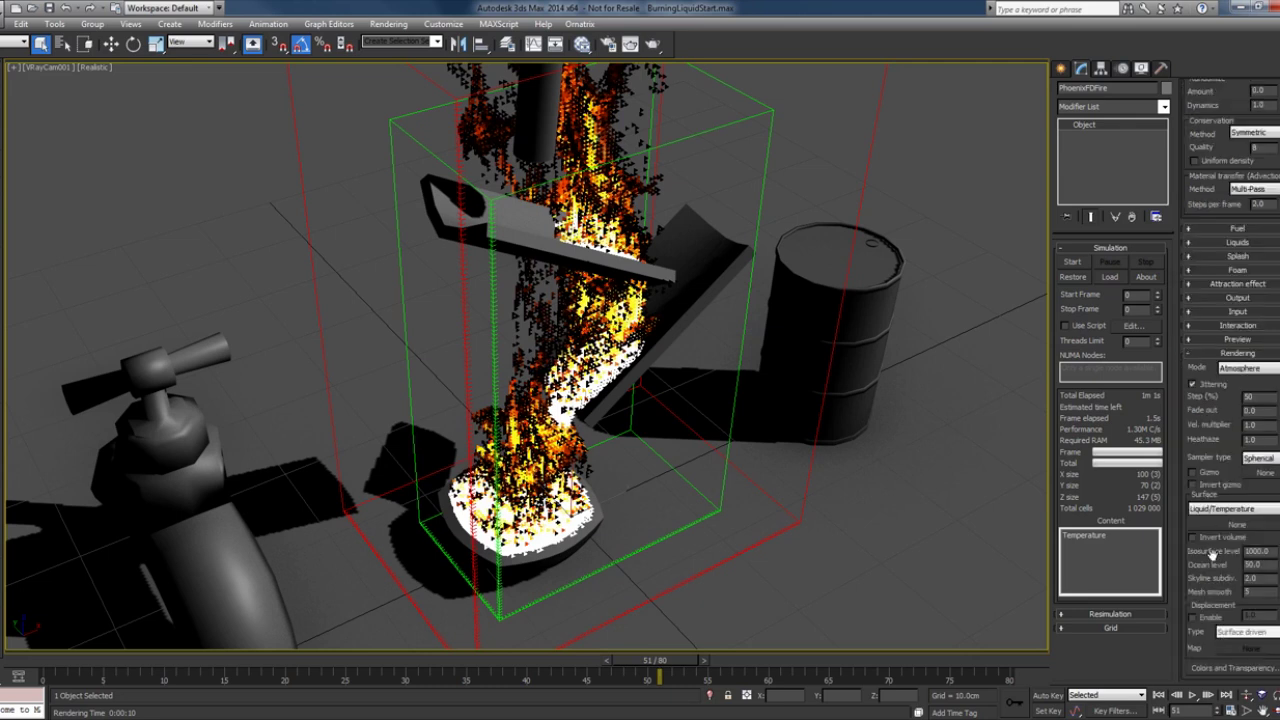
scroll(1215, 600, down, 1)
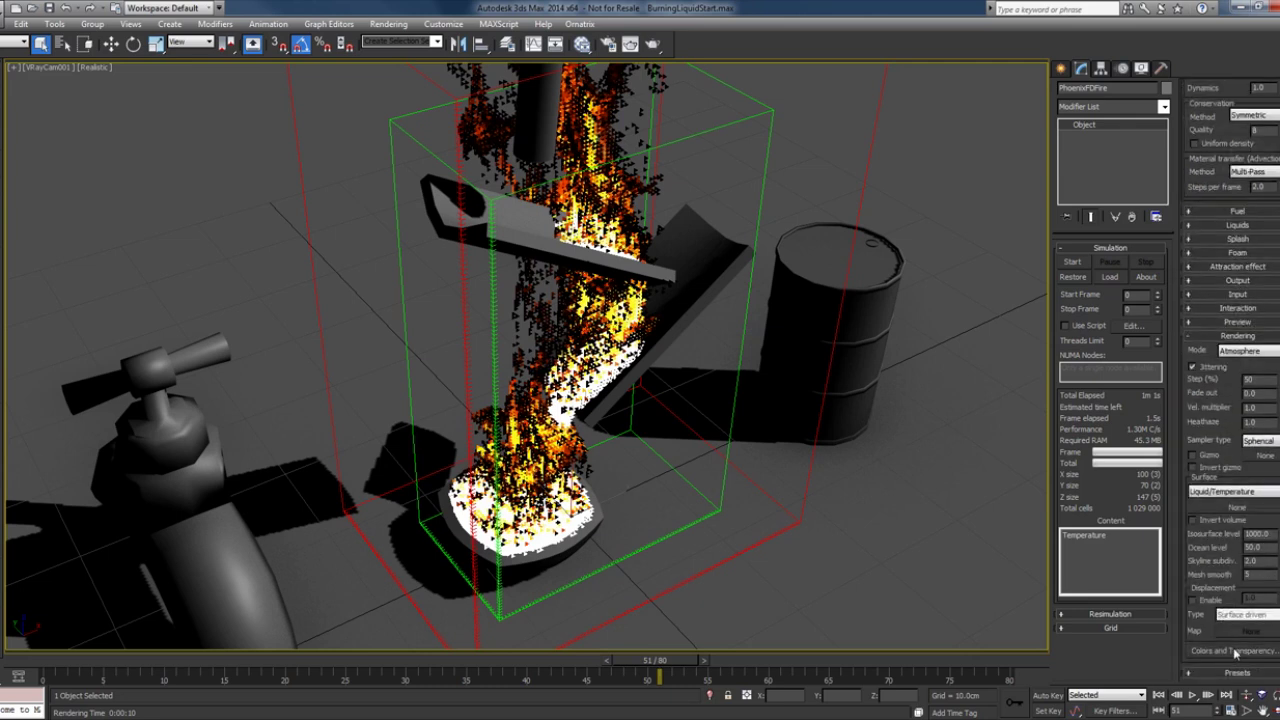
click(1235, 651)
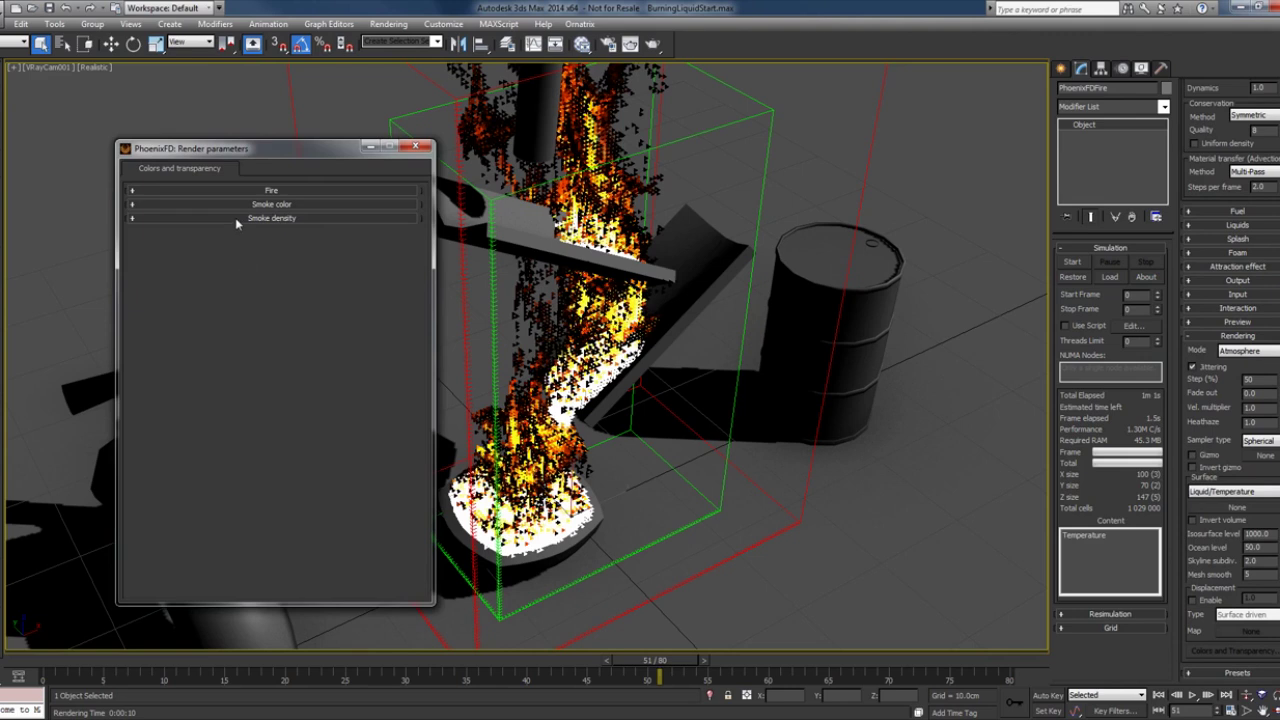
click(235, 217)
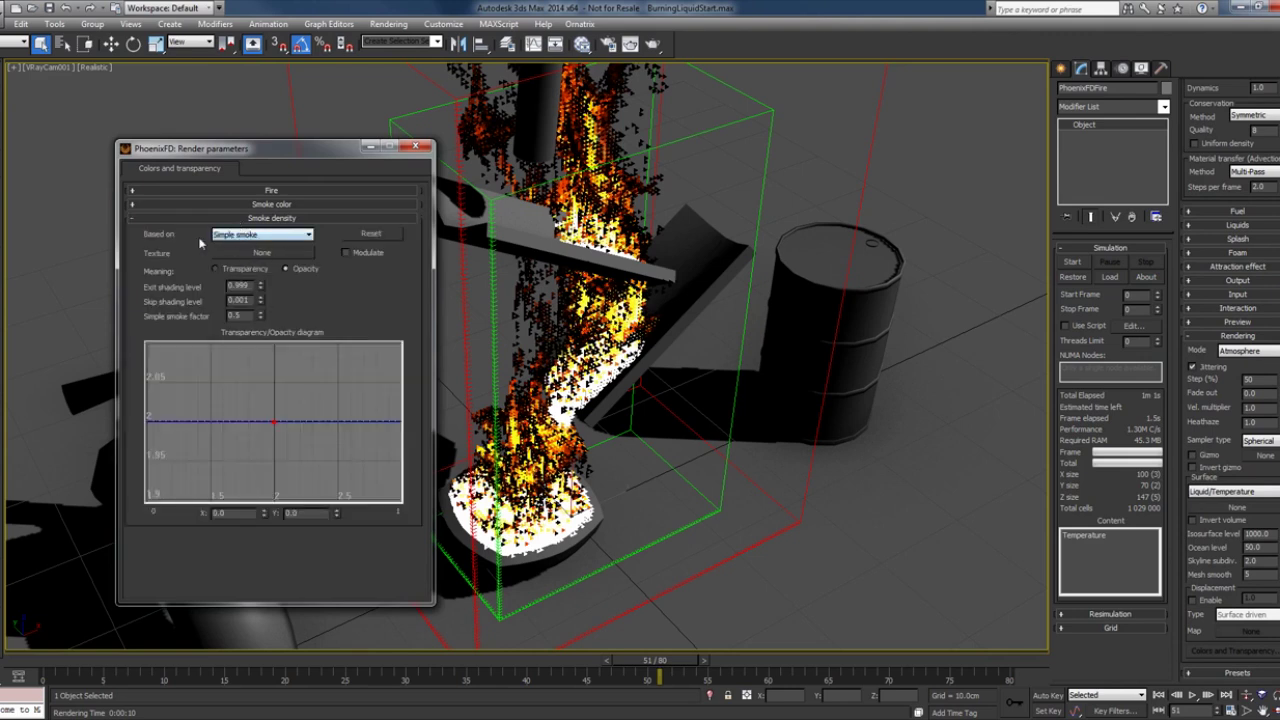
click(261, 236)
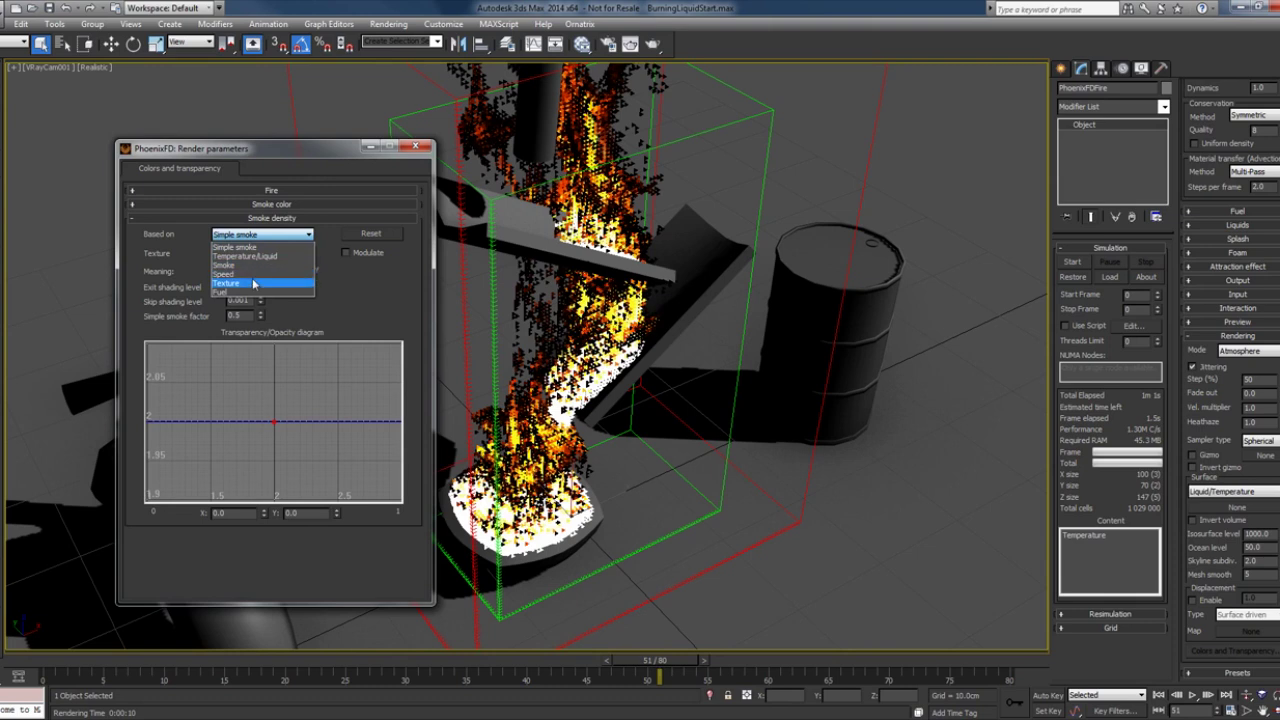
click(254, 258)
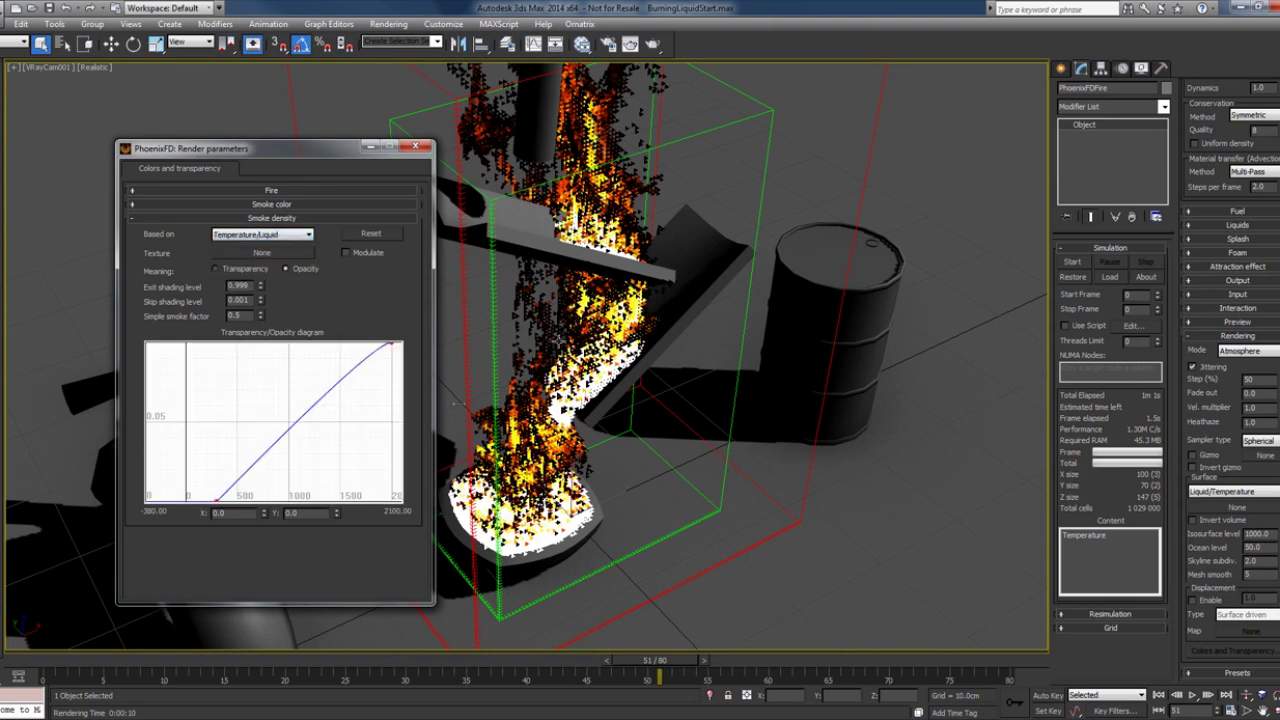
Test-render the frame with the temperature-based smoke and raise the low-temperature point of the smoke opacity curve
key(shift+q)
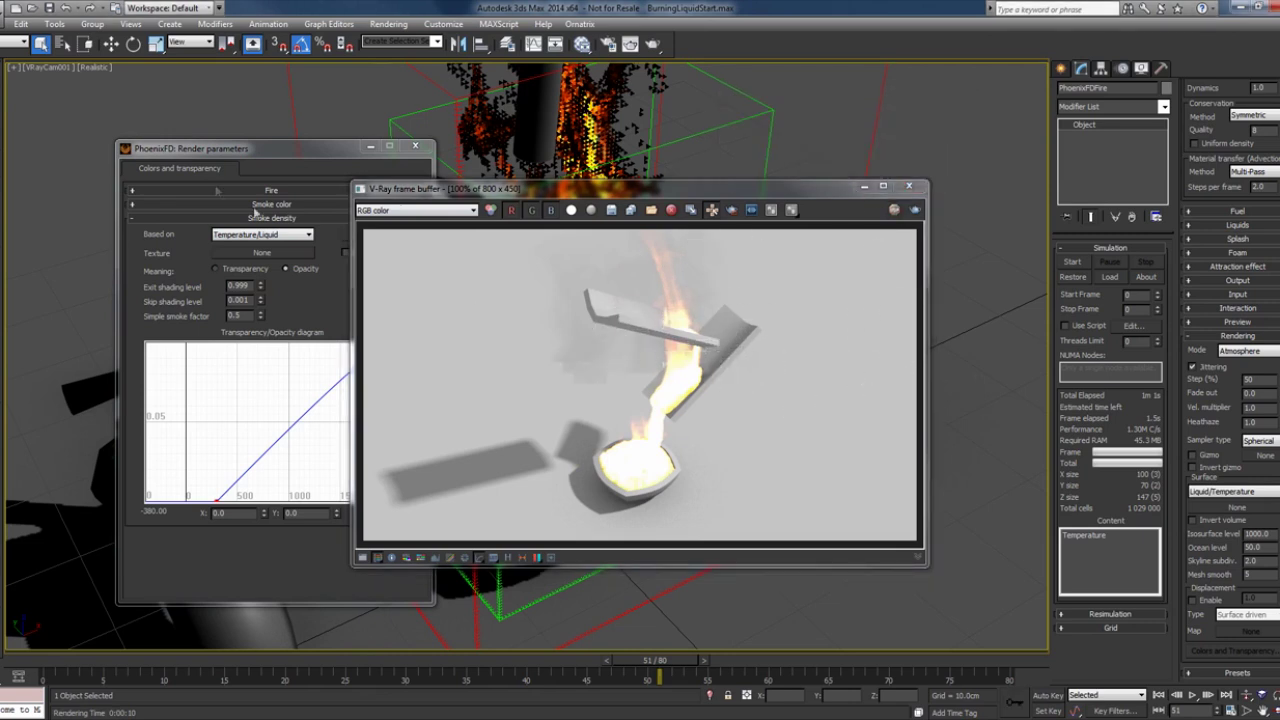
drag(500, 193, 610, 190)
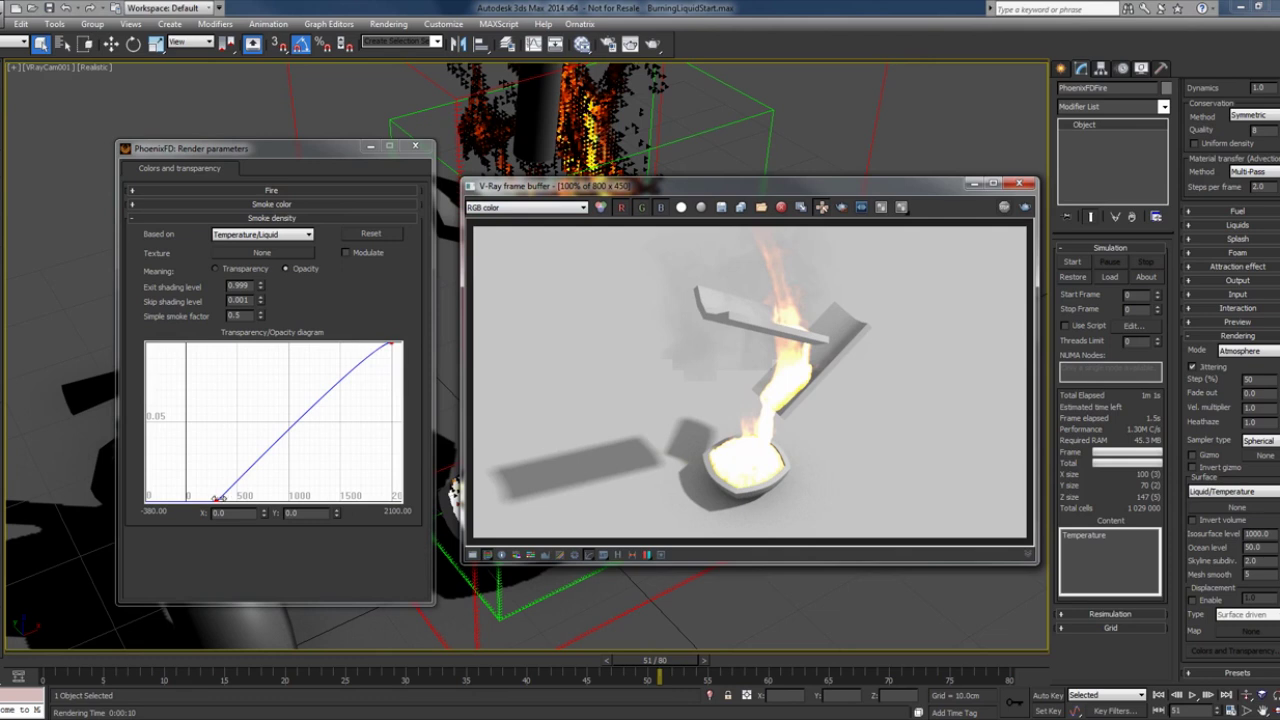
drag(217, 498, 216, 362)
Darken the simple smoke color of the PhoenixFDFire simulator and render the camera view again
click(267, 204)
click(229, 258)
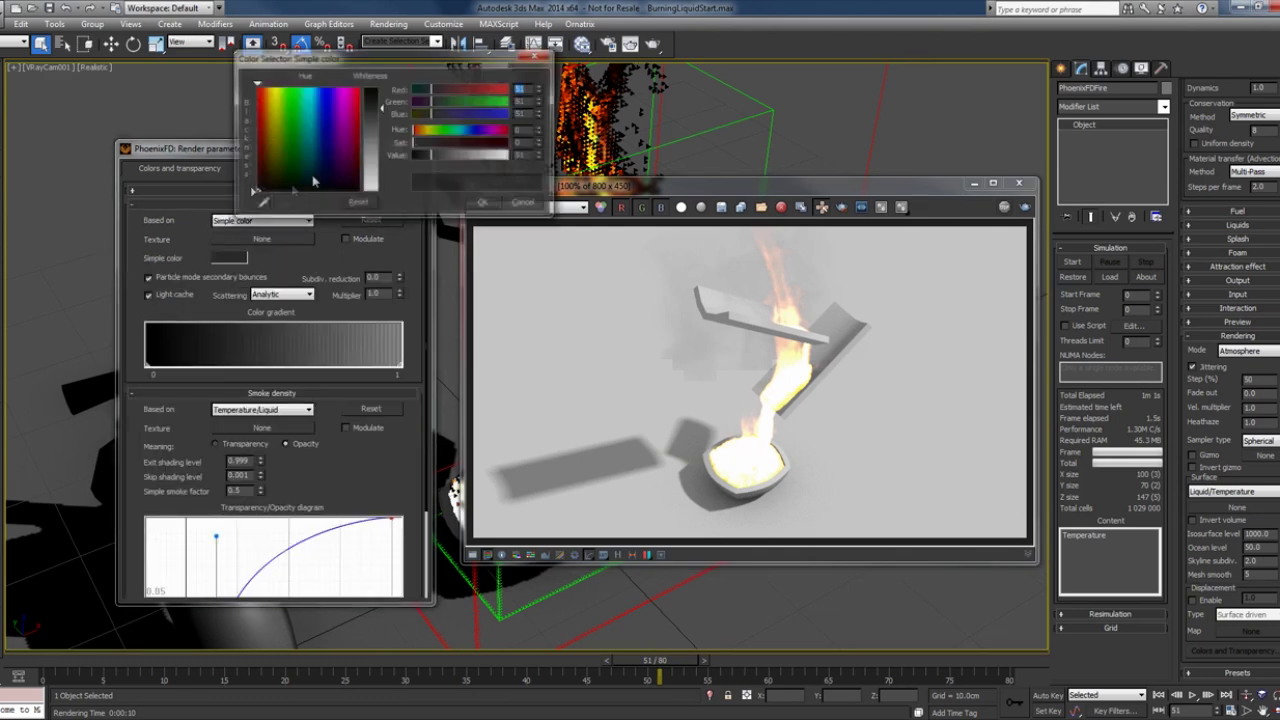
click(484, 203)
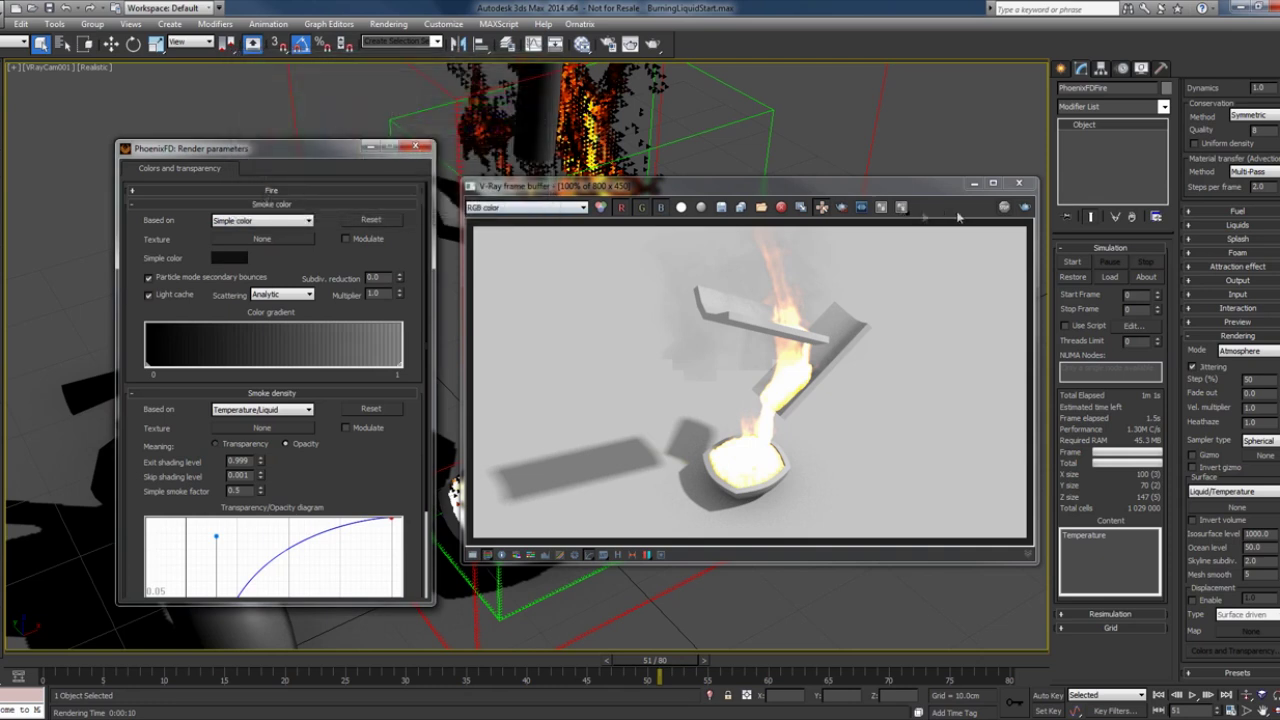
key(shift+q)
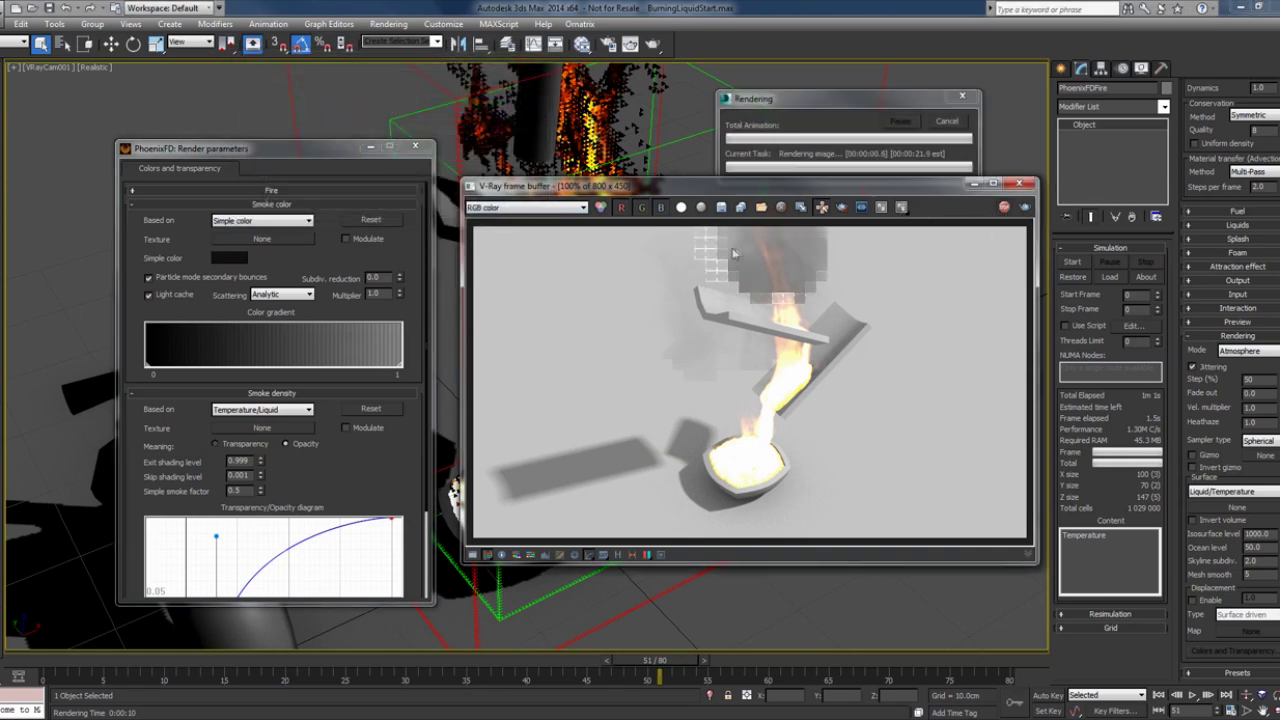